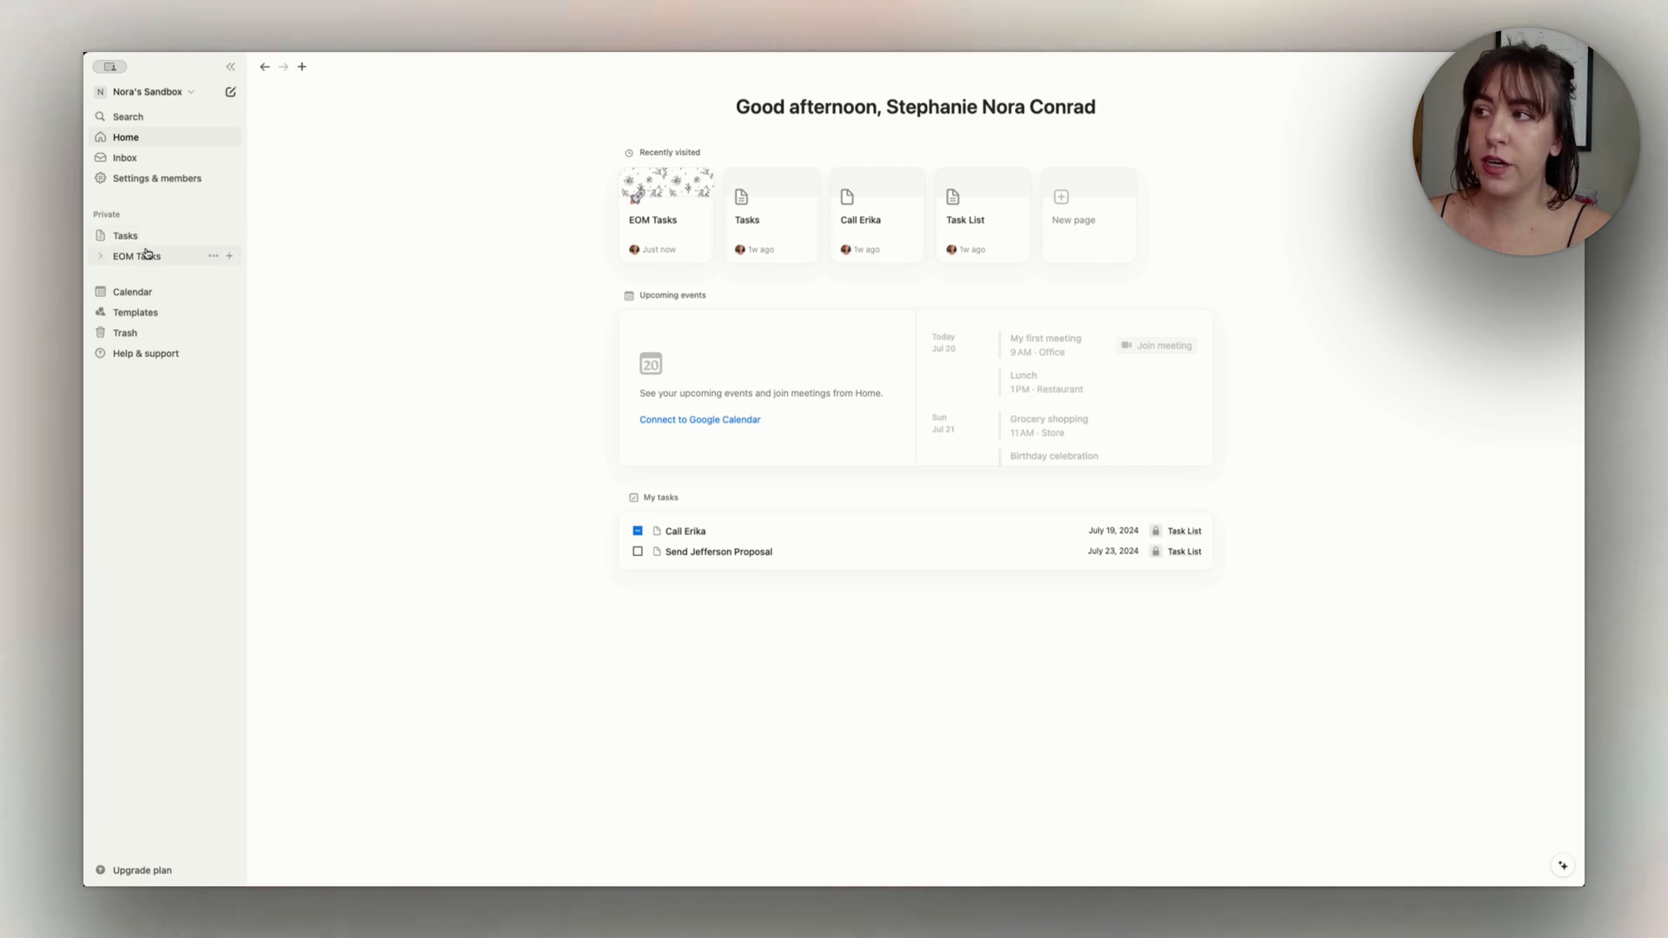
click(127, 234)
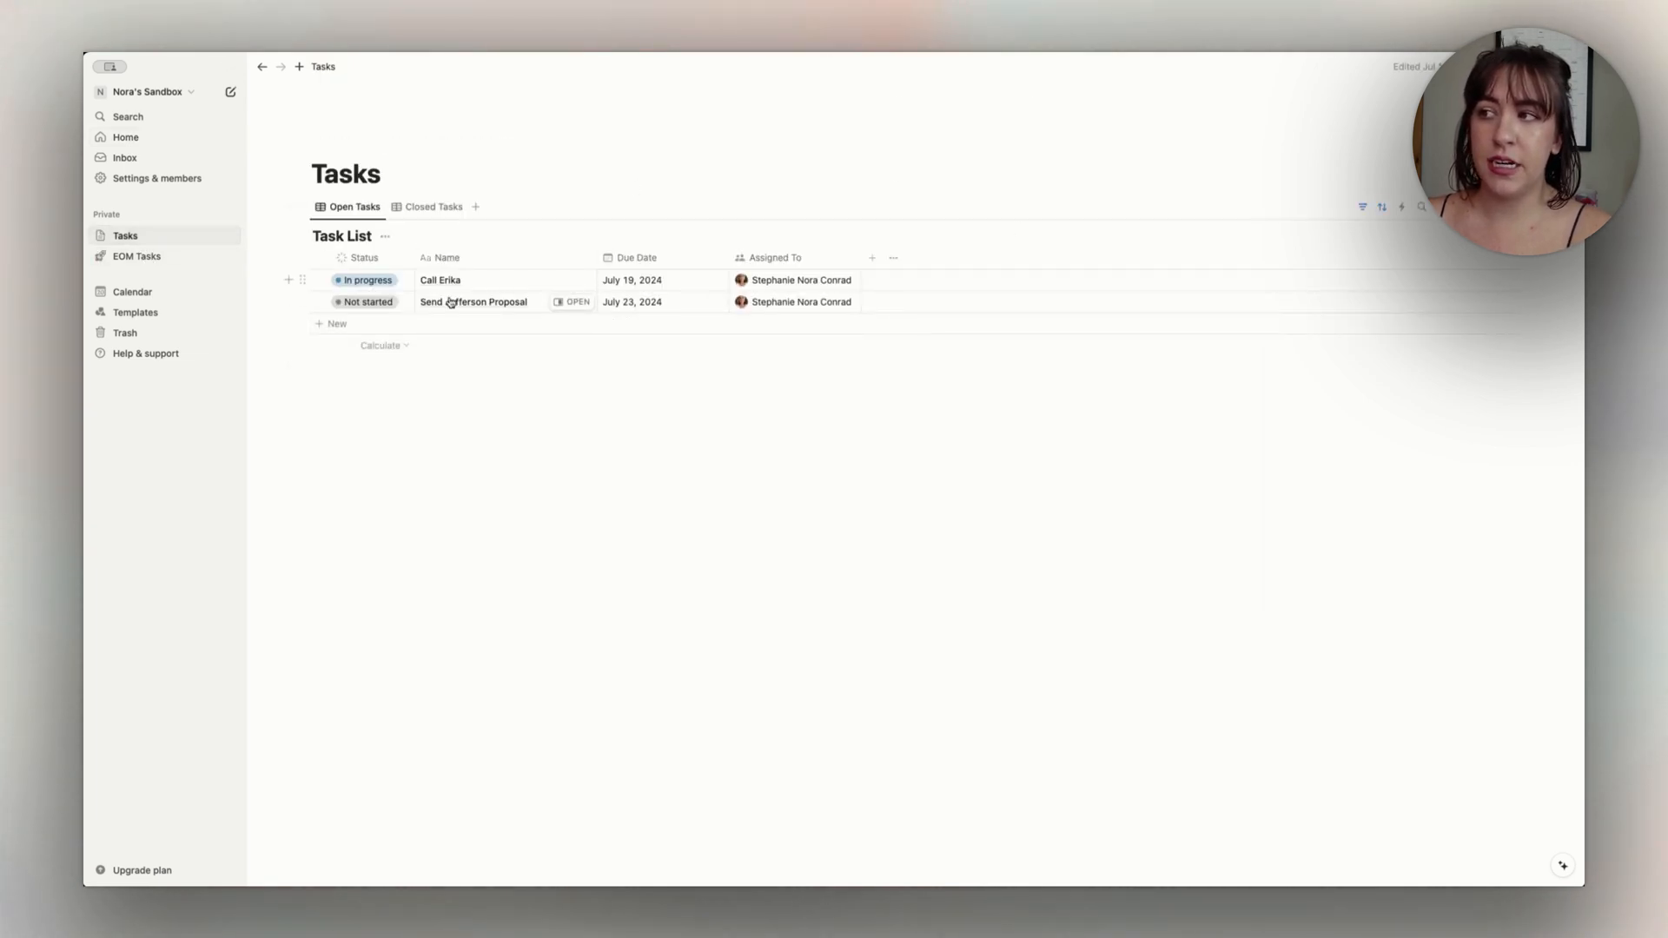
click(142, 255)
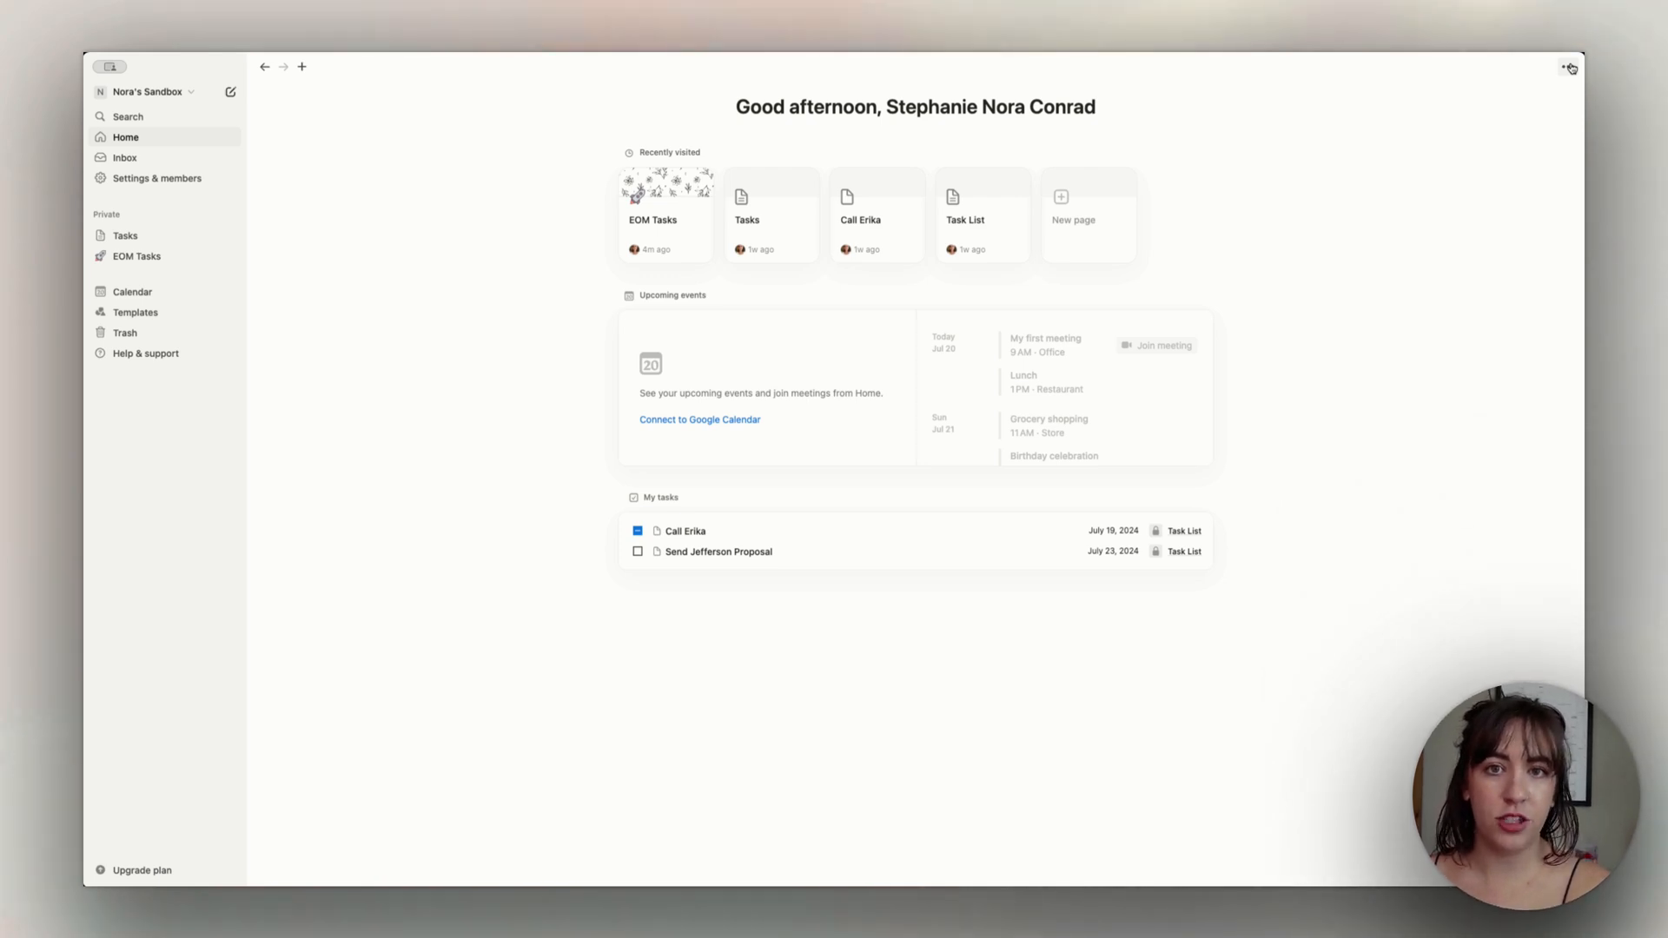
Step: In Show/hide widgets, toggle Greeting, Upcoming events and My tasks off and back on
click(1568, 67)
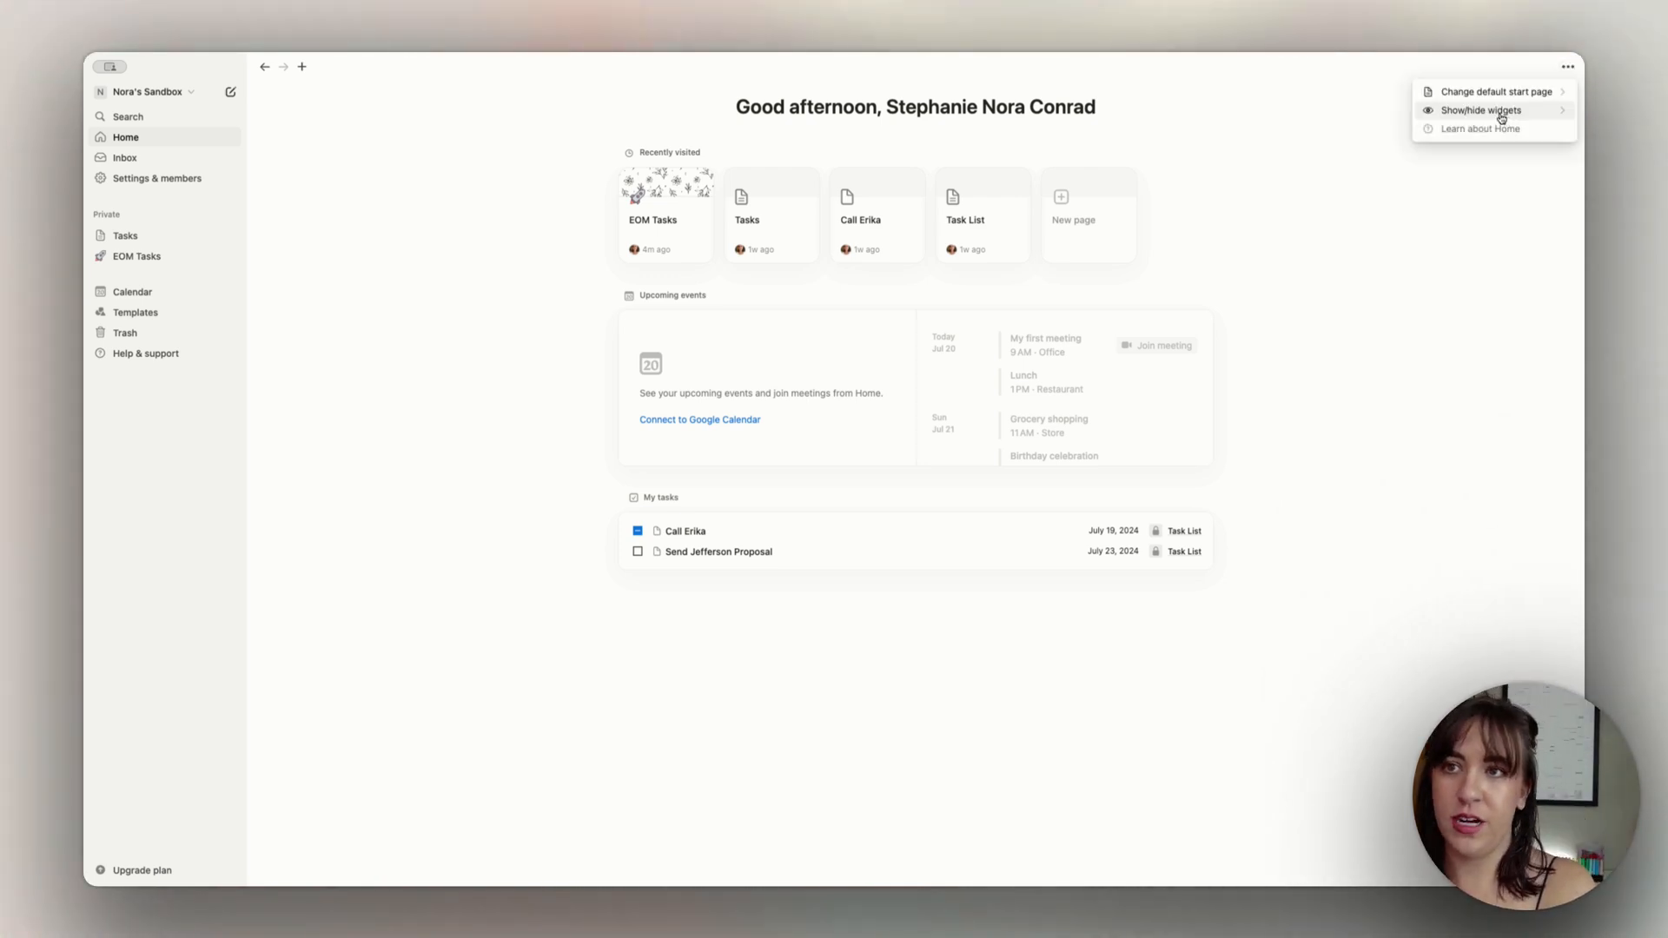
click(1498, 119)
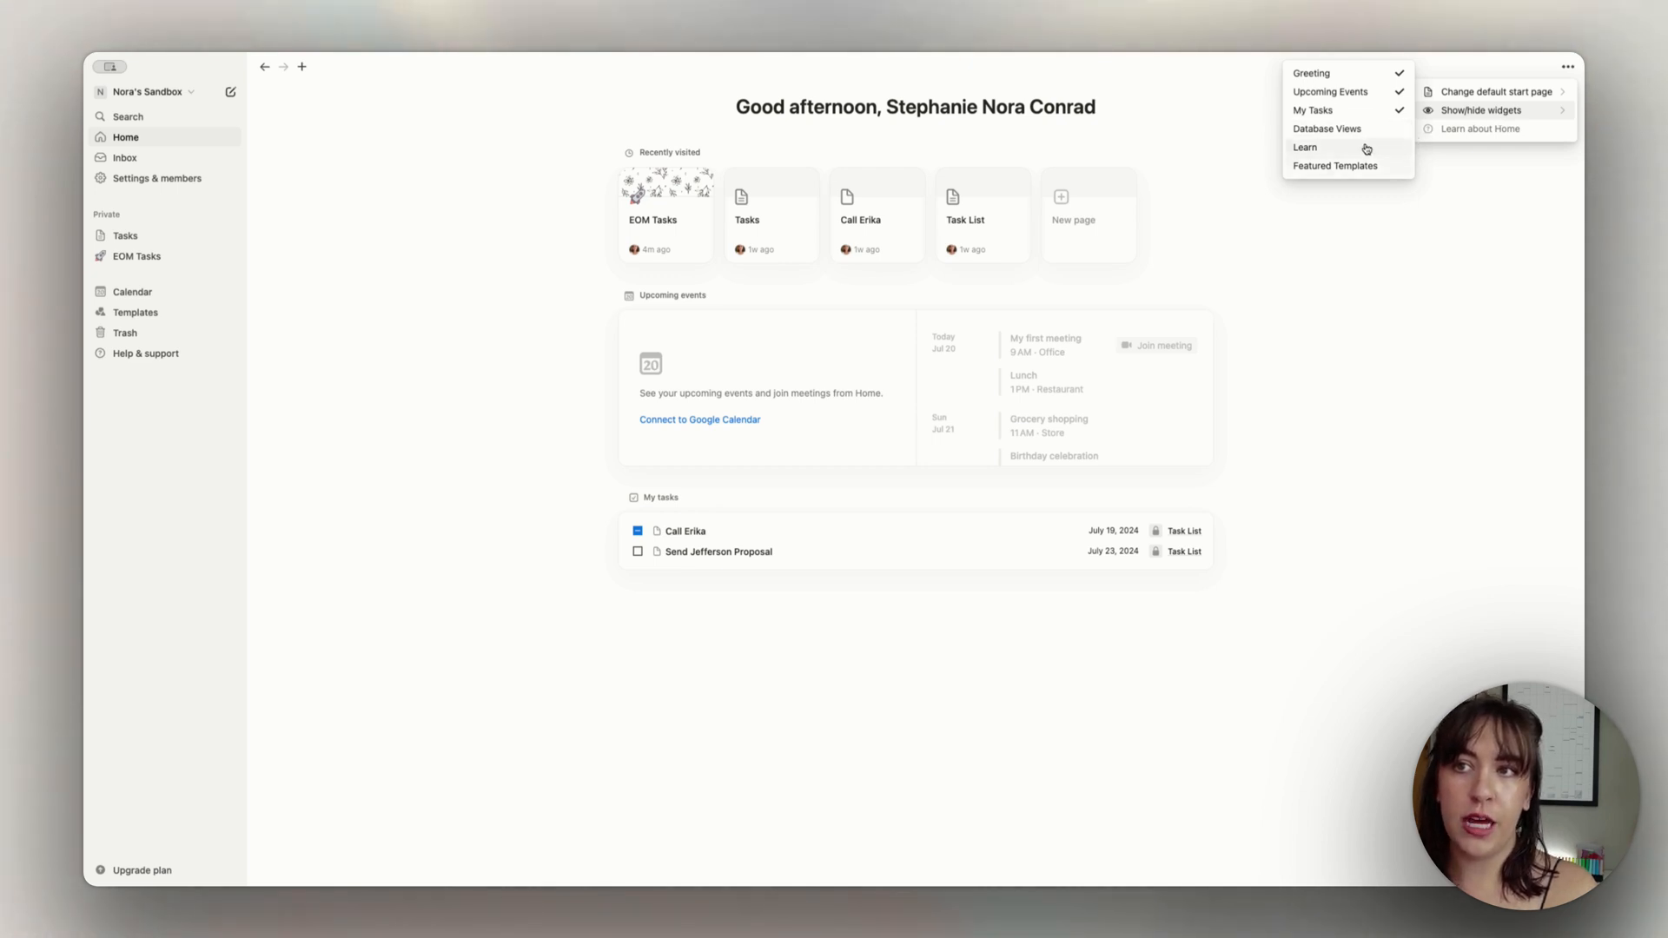
click(1365, 79)
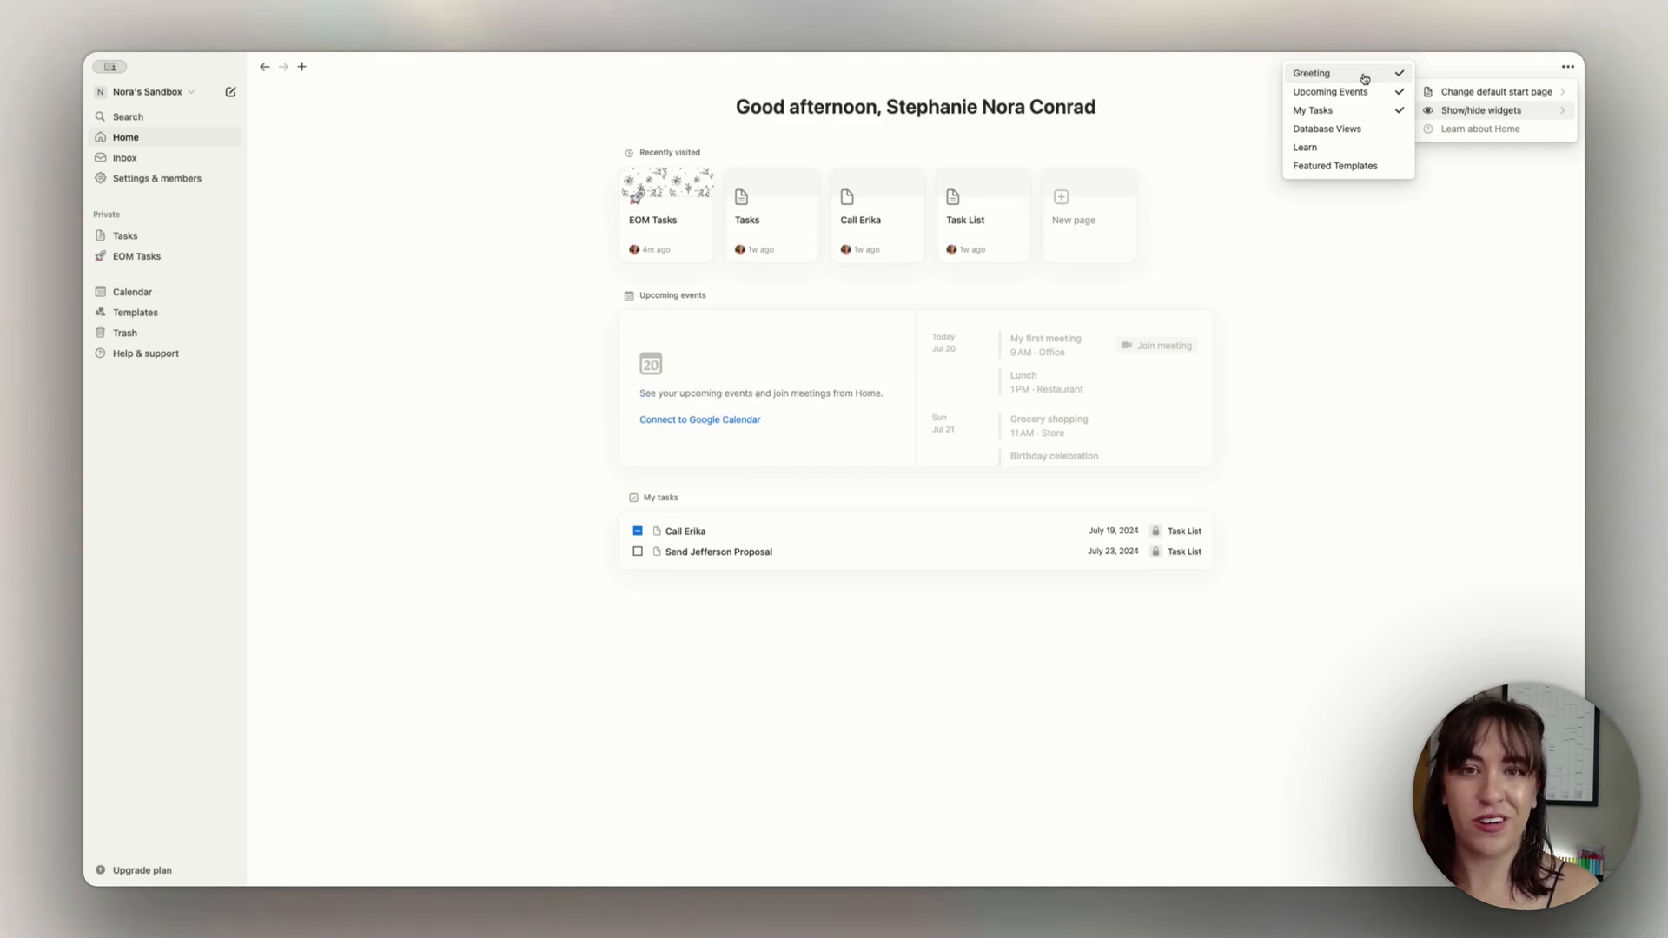
click(1364, 92)
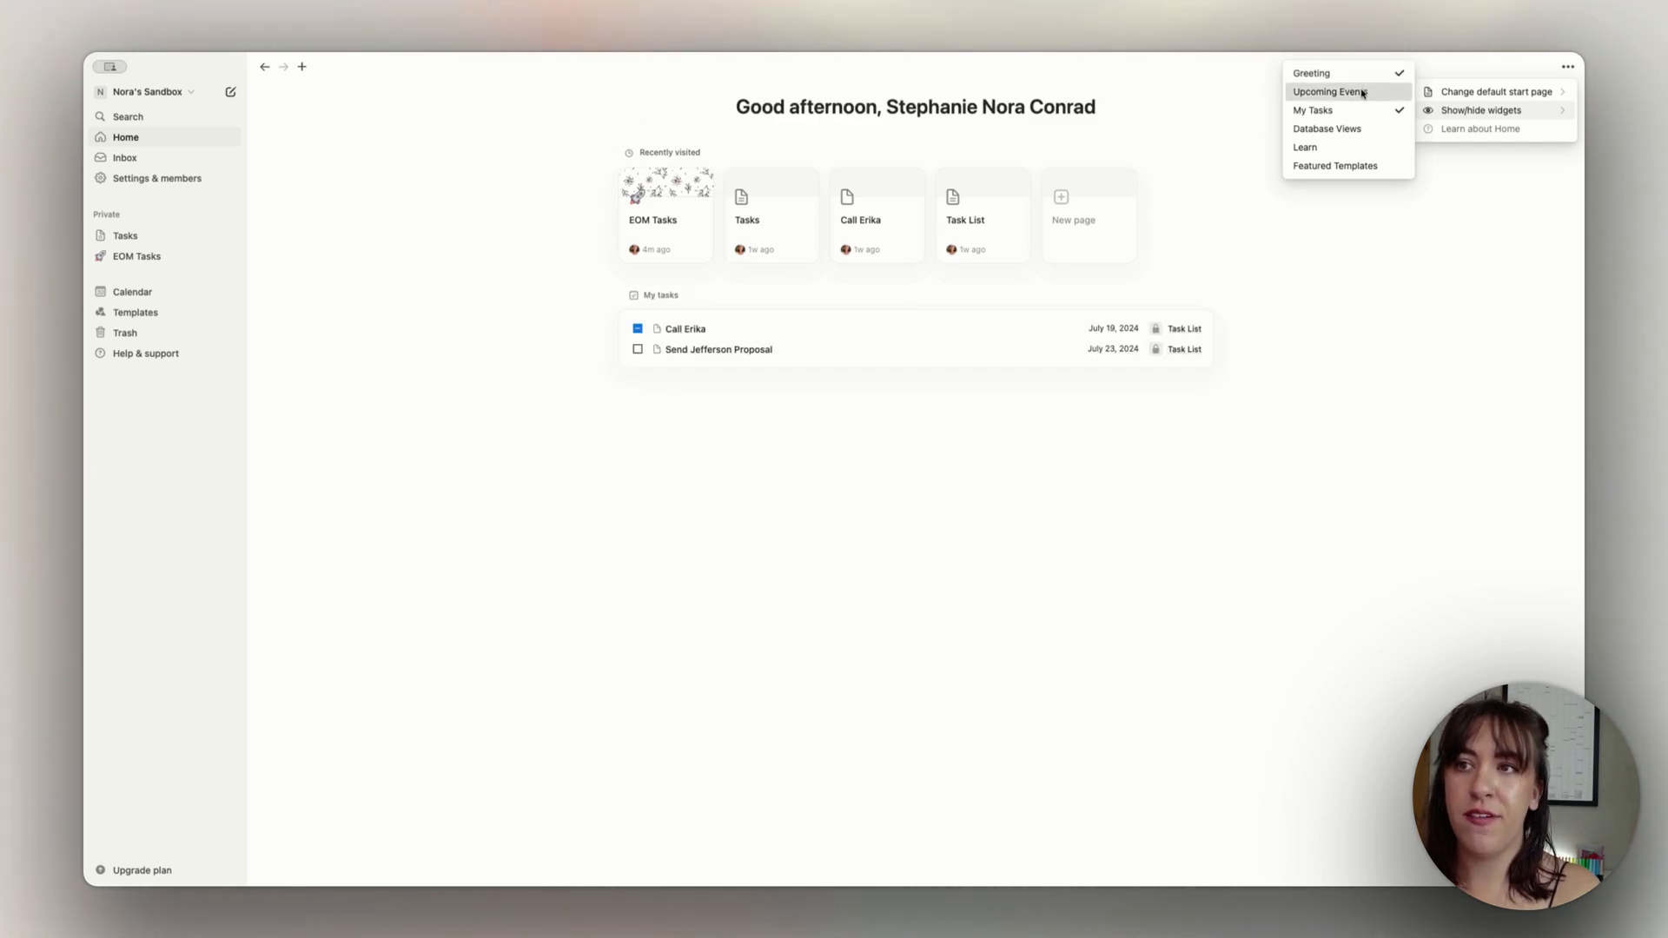
click(1363, 91)
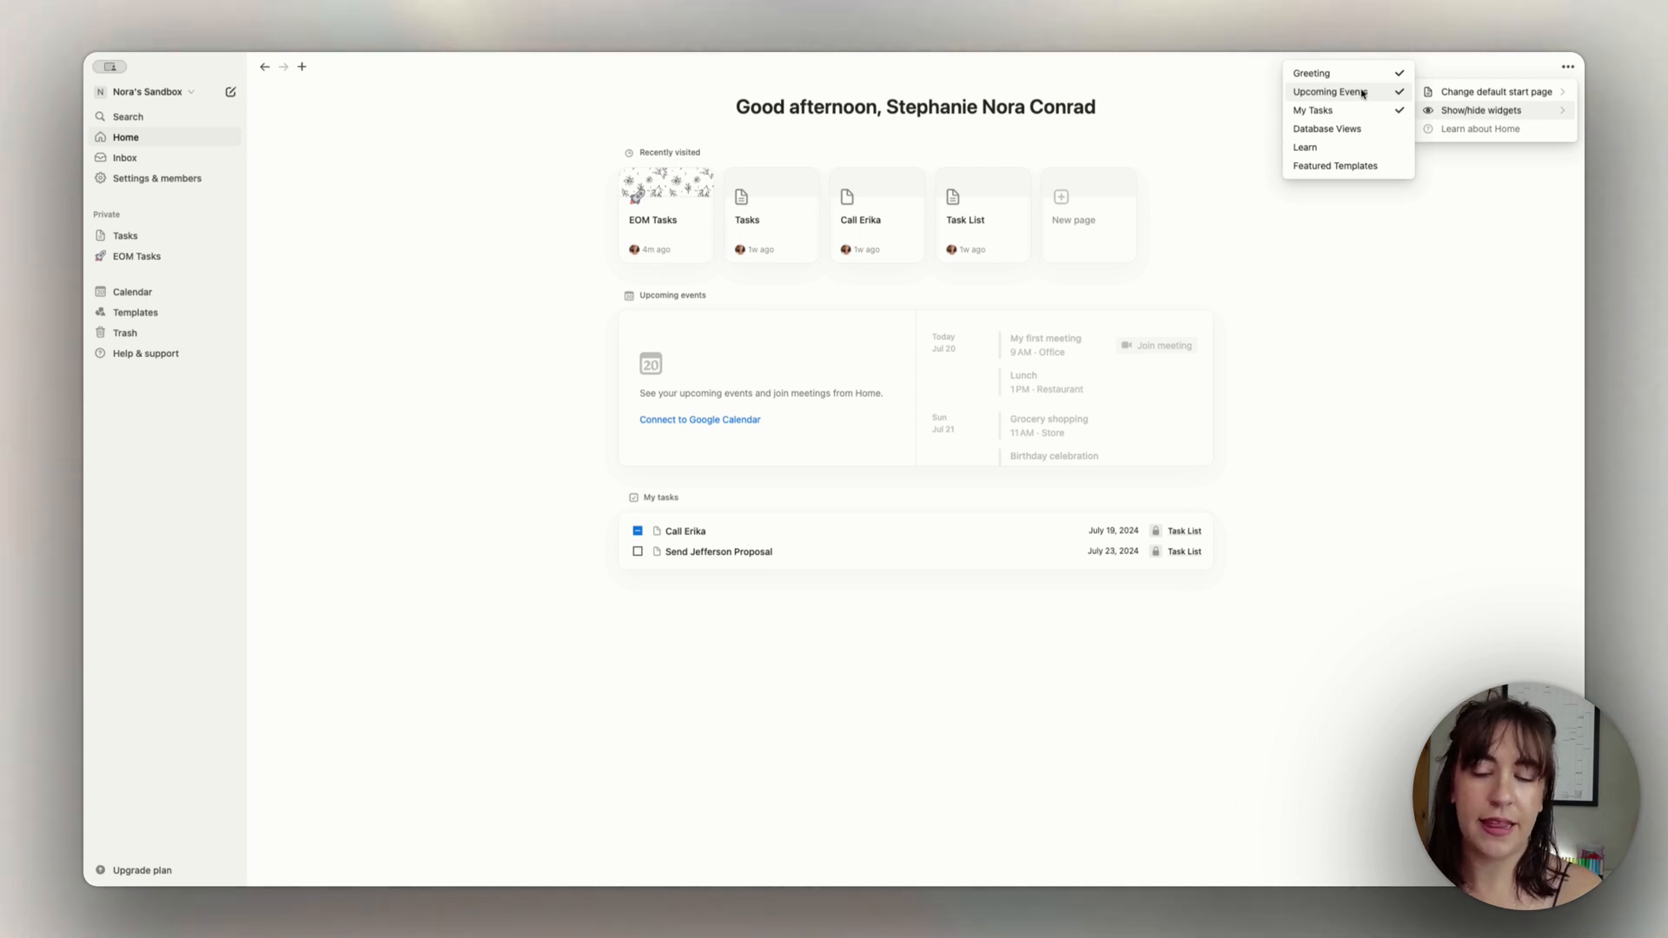
click(1364, 108)
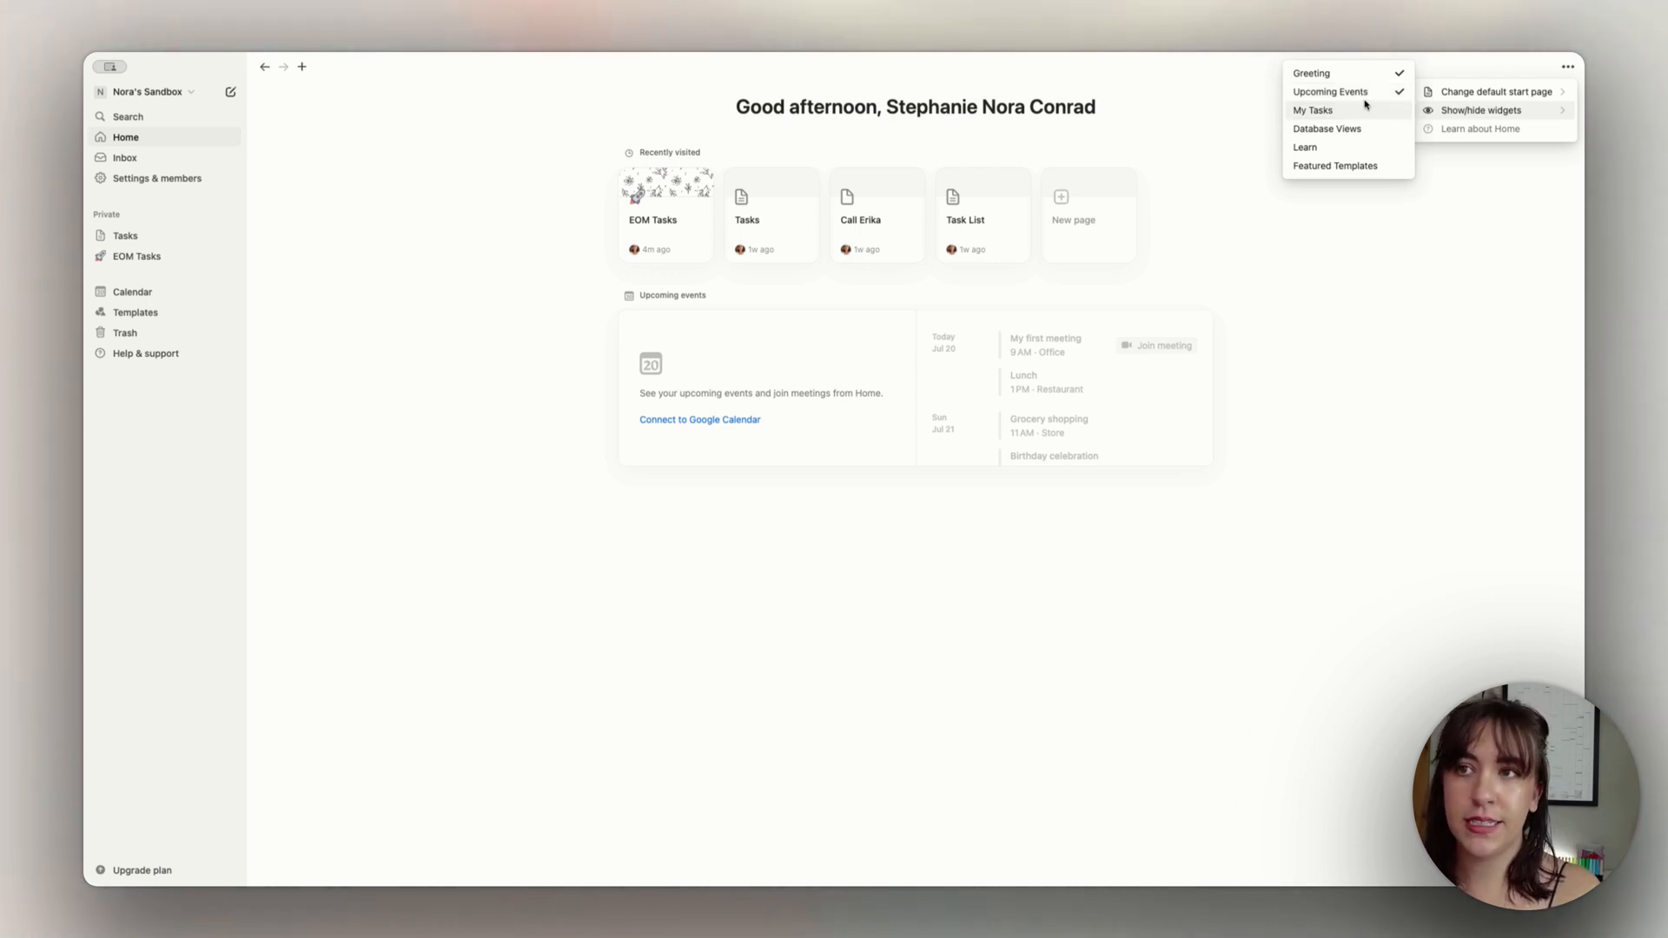
click(1365, 109)
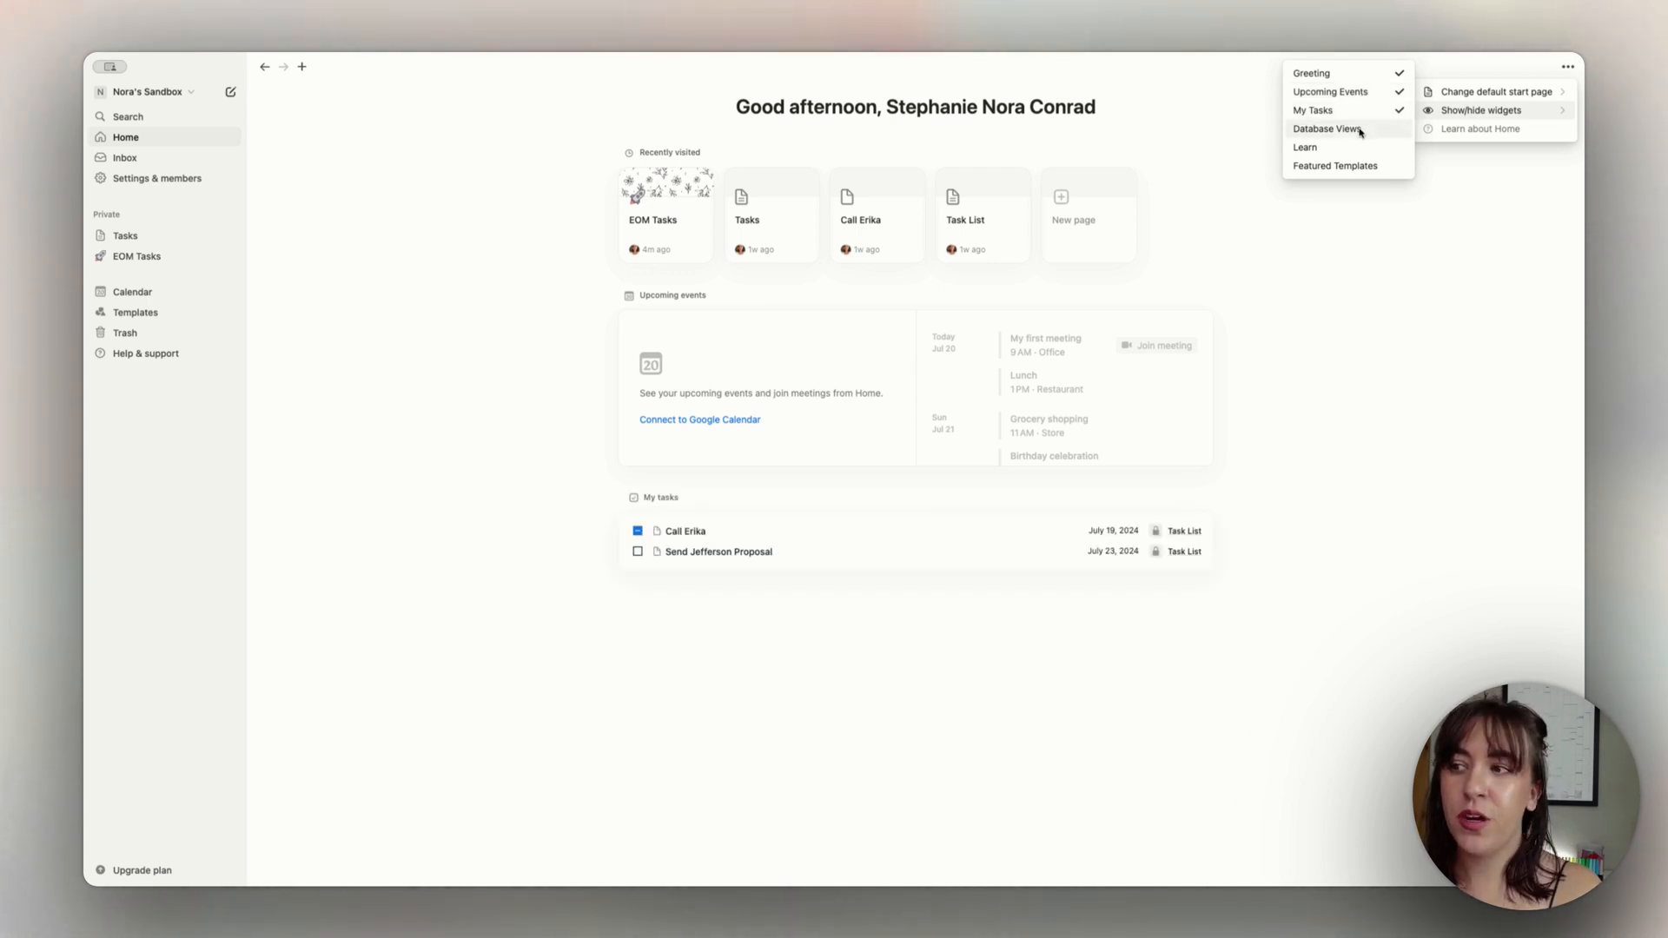
Step: Turn on the Home views, Learn and Featured templates widgets and close the menus
click(1360, 134)
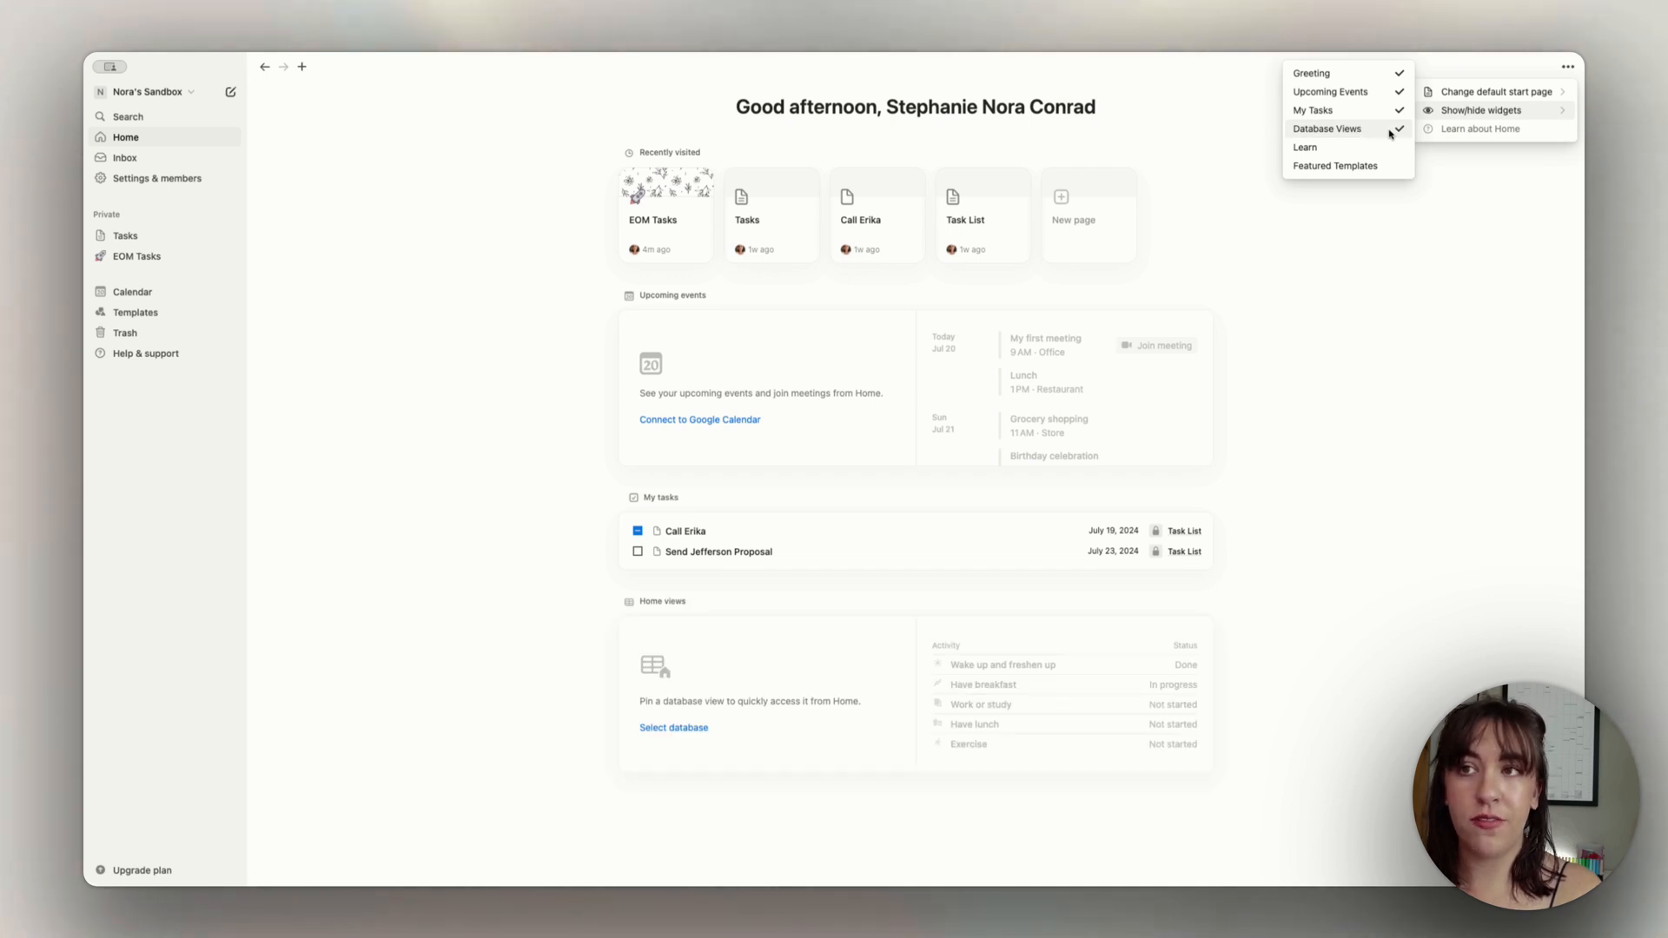
click(1386, 149)
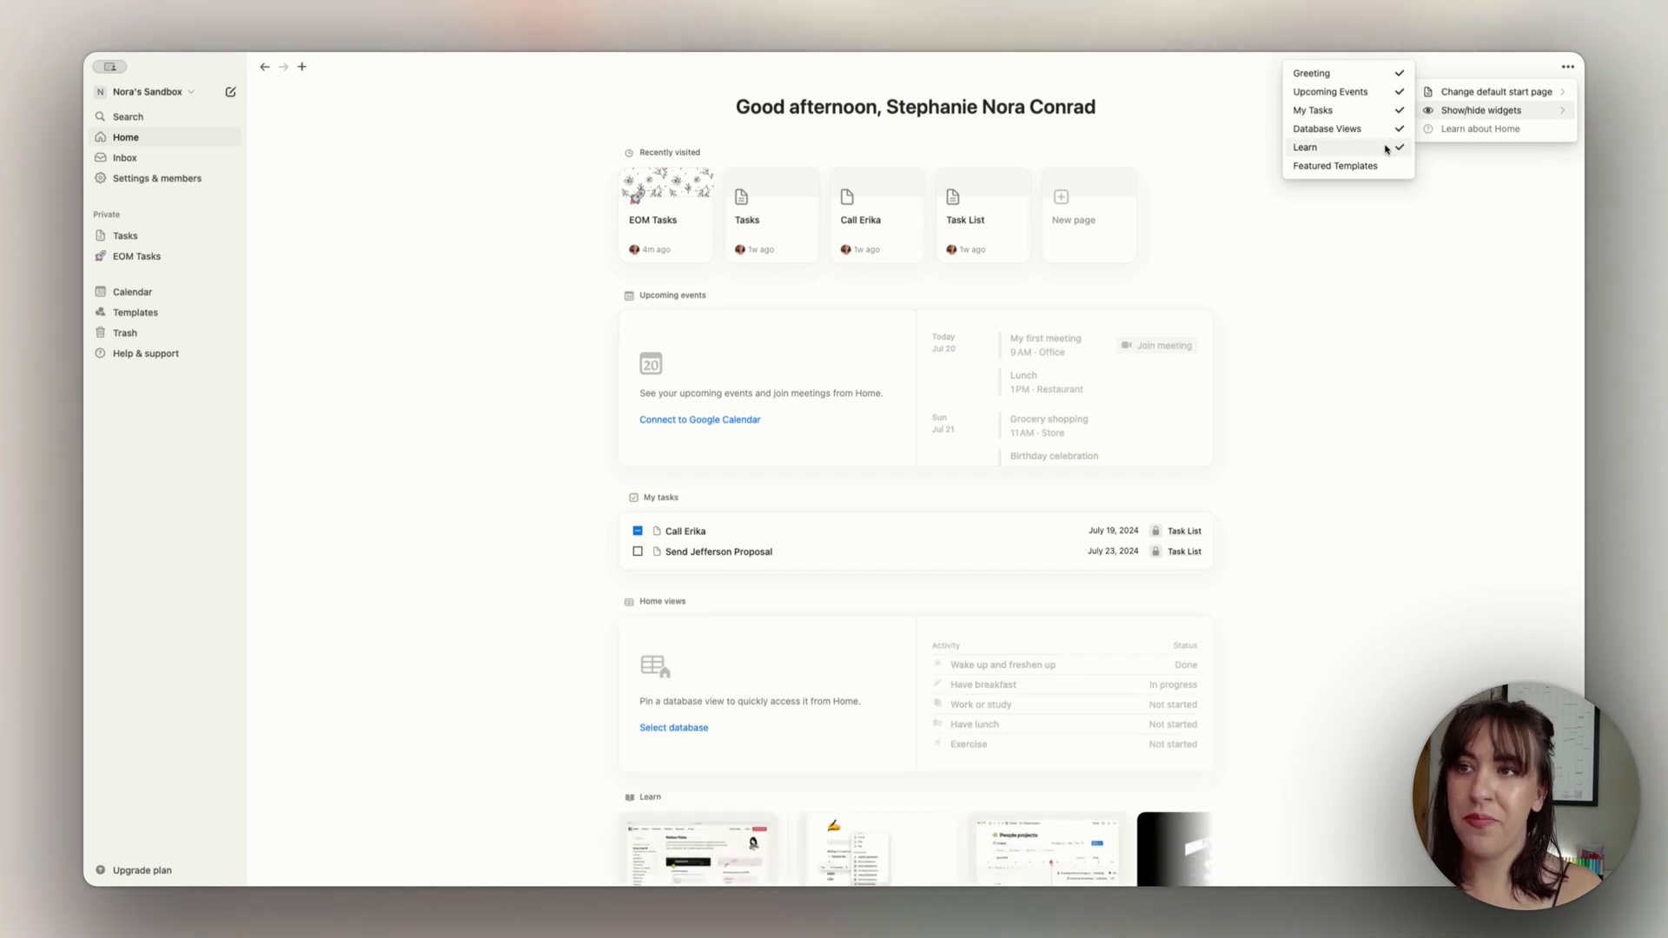
click(1387, 166)
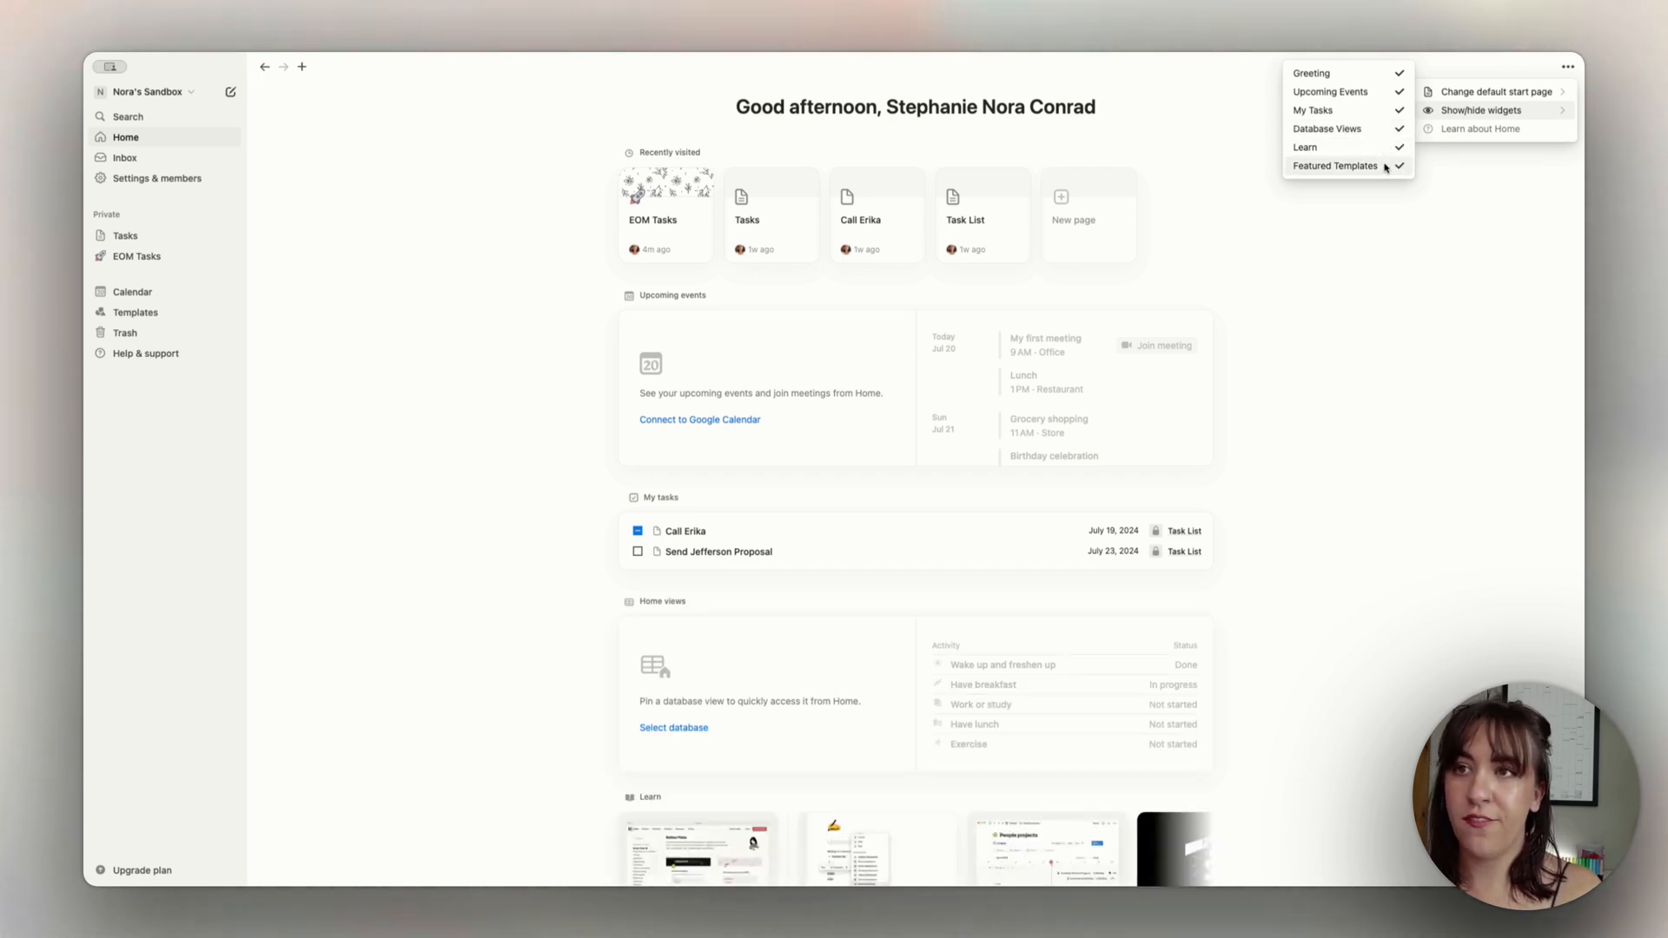
click(1330, 378)
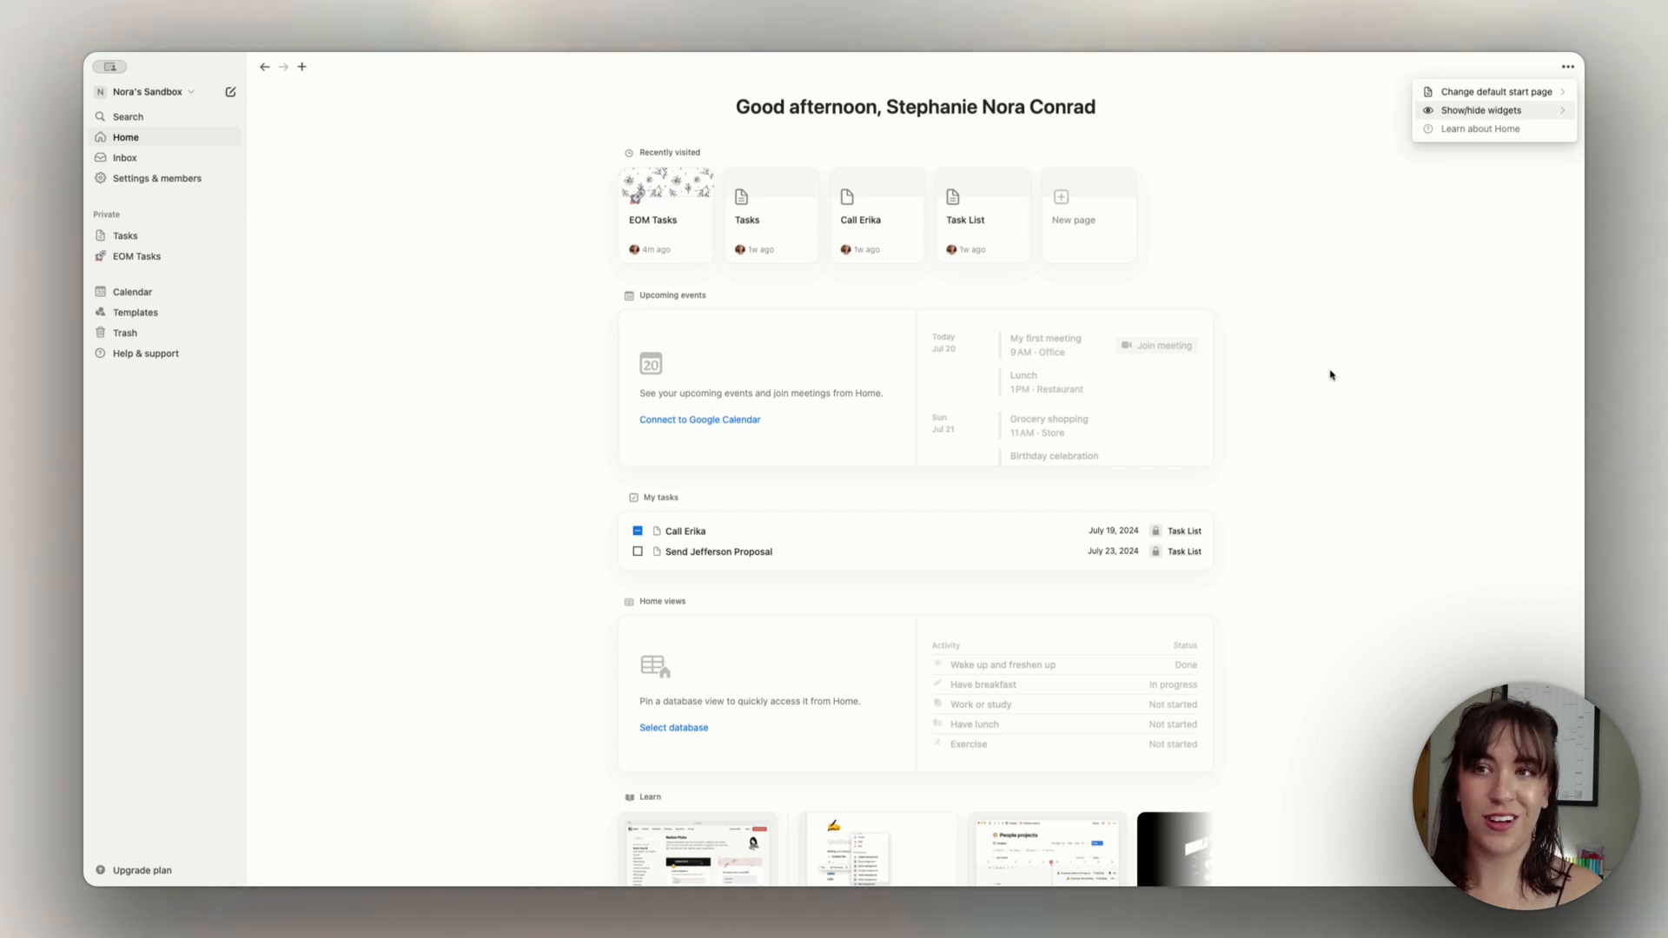
click(1330, 375)
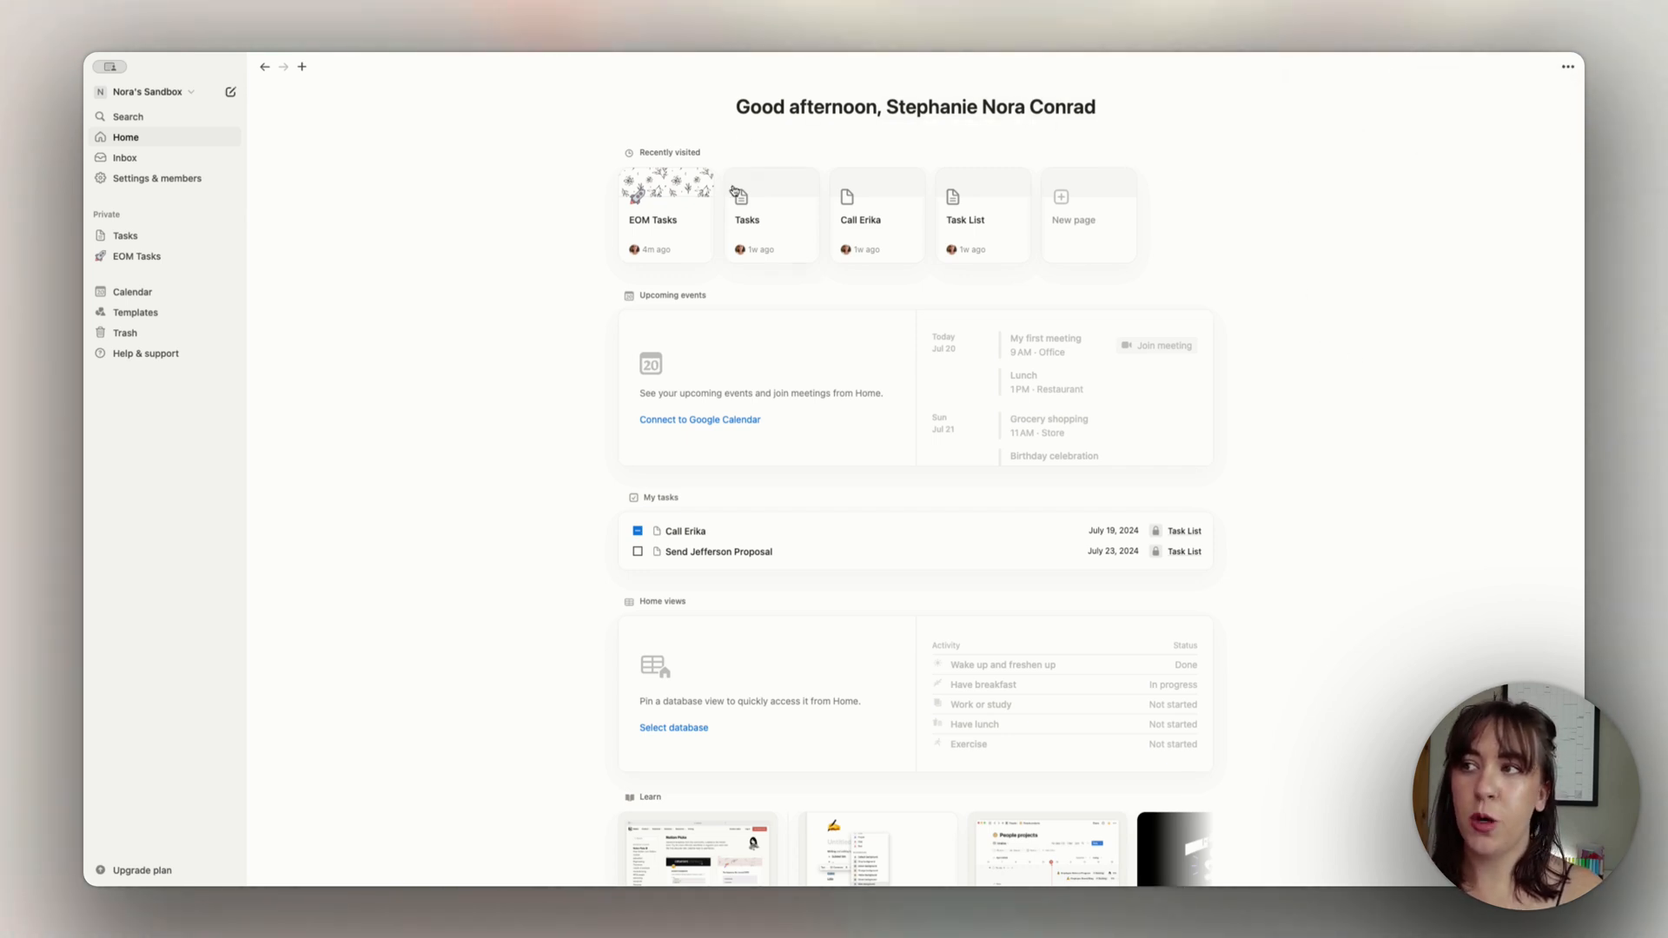
scroll(1045, 226, down, 1)
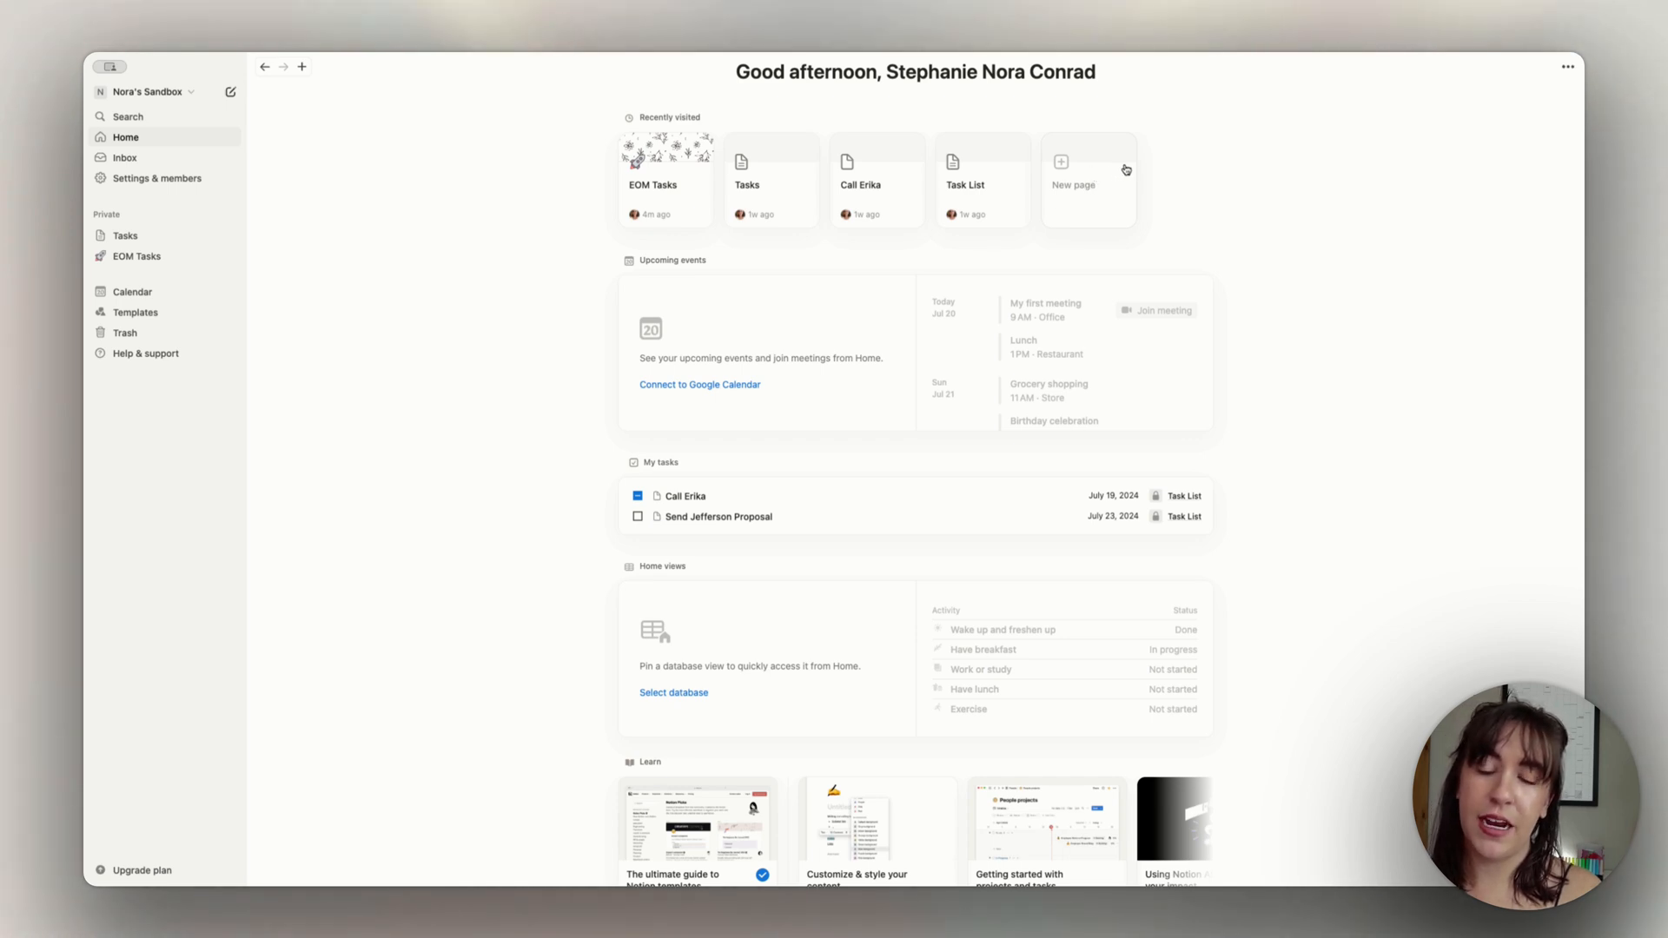
scroll(1118, 196, down, 1)
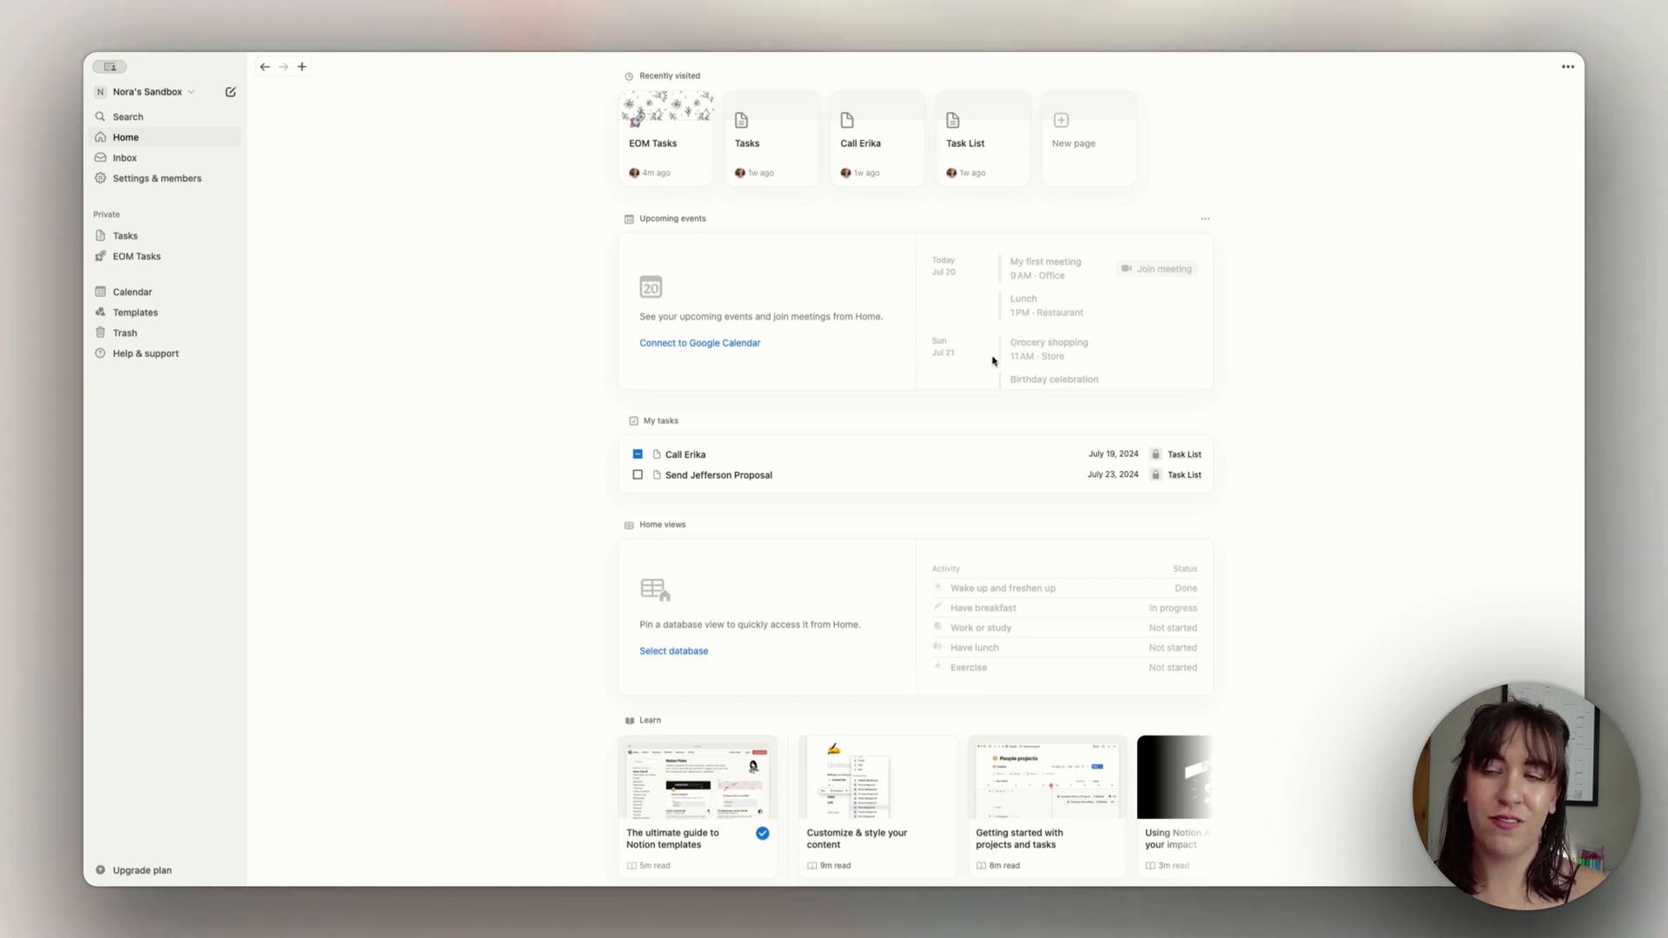
scroll(987, 324, down, 1)
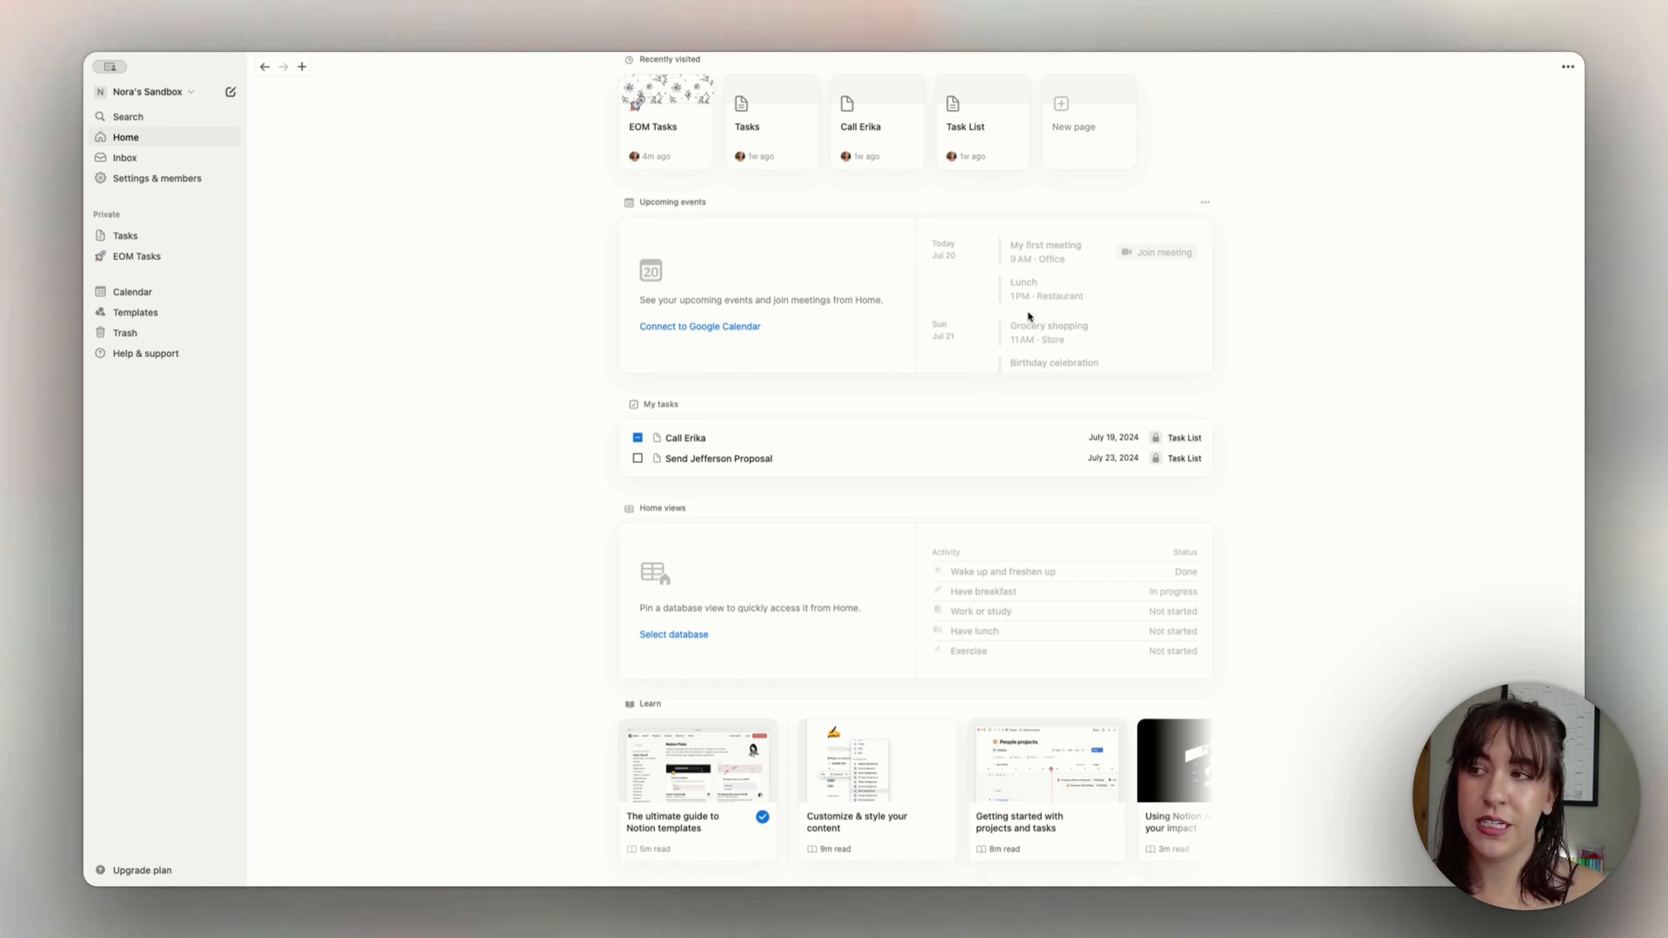
scroll(1055, 274, down, 5)
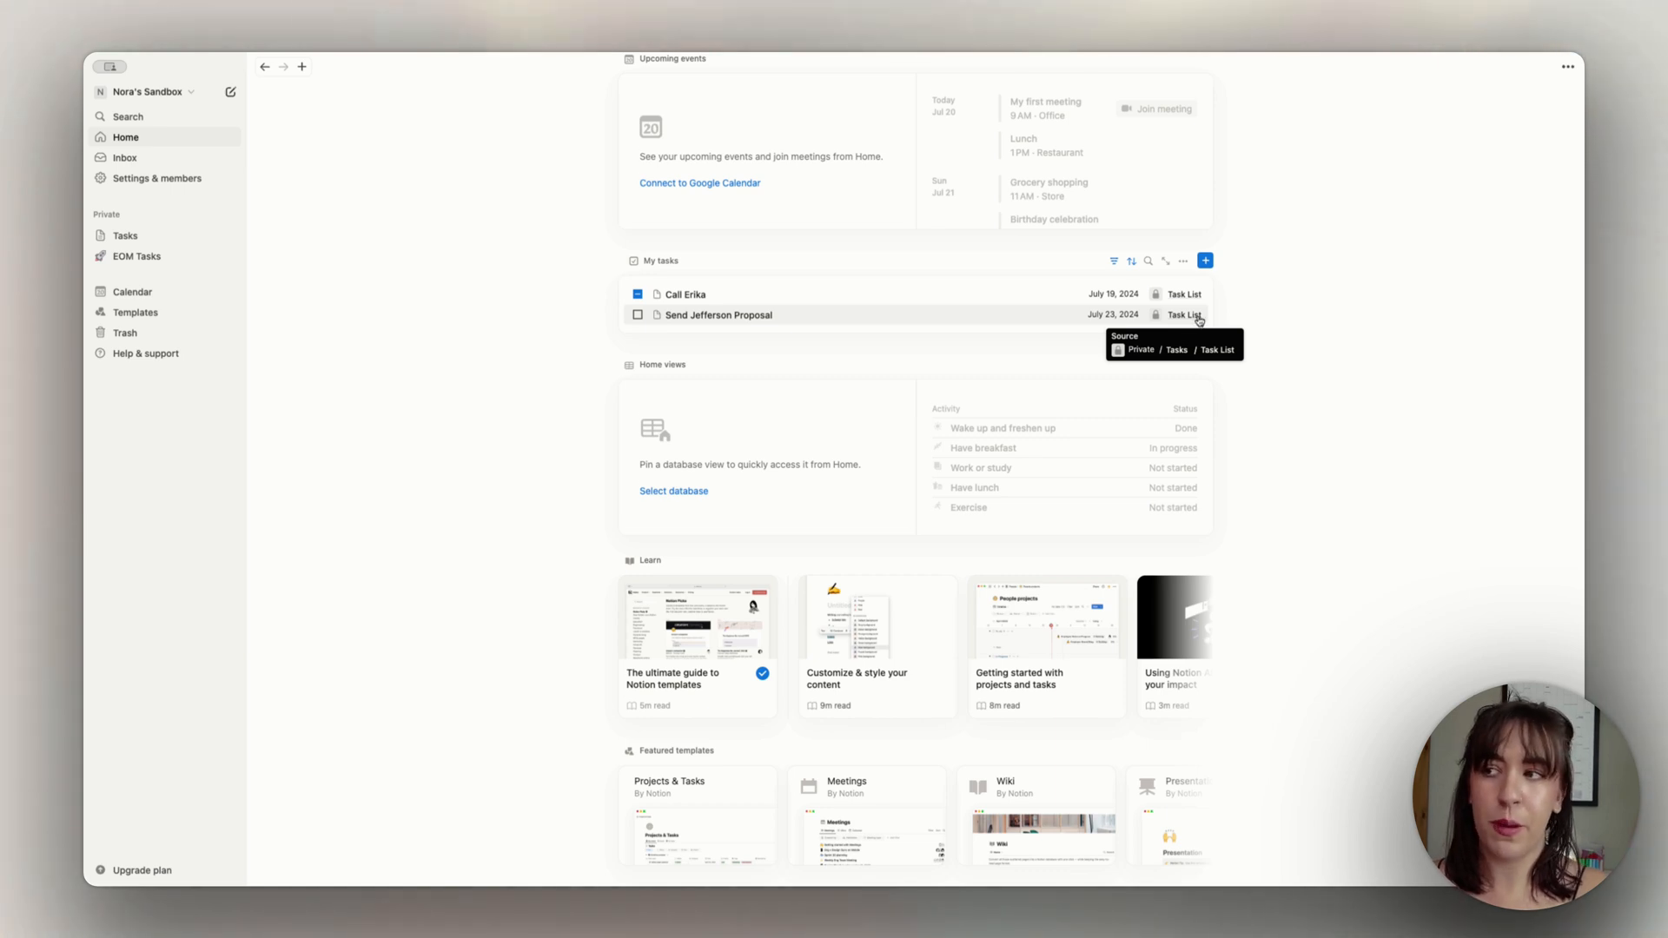
scroll(867, 480, down, 1)
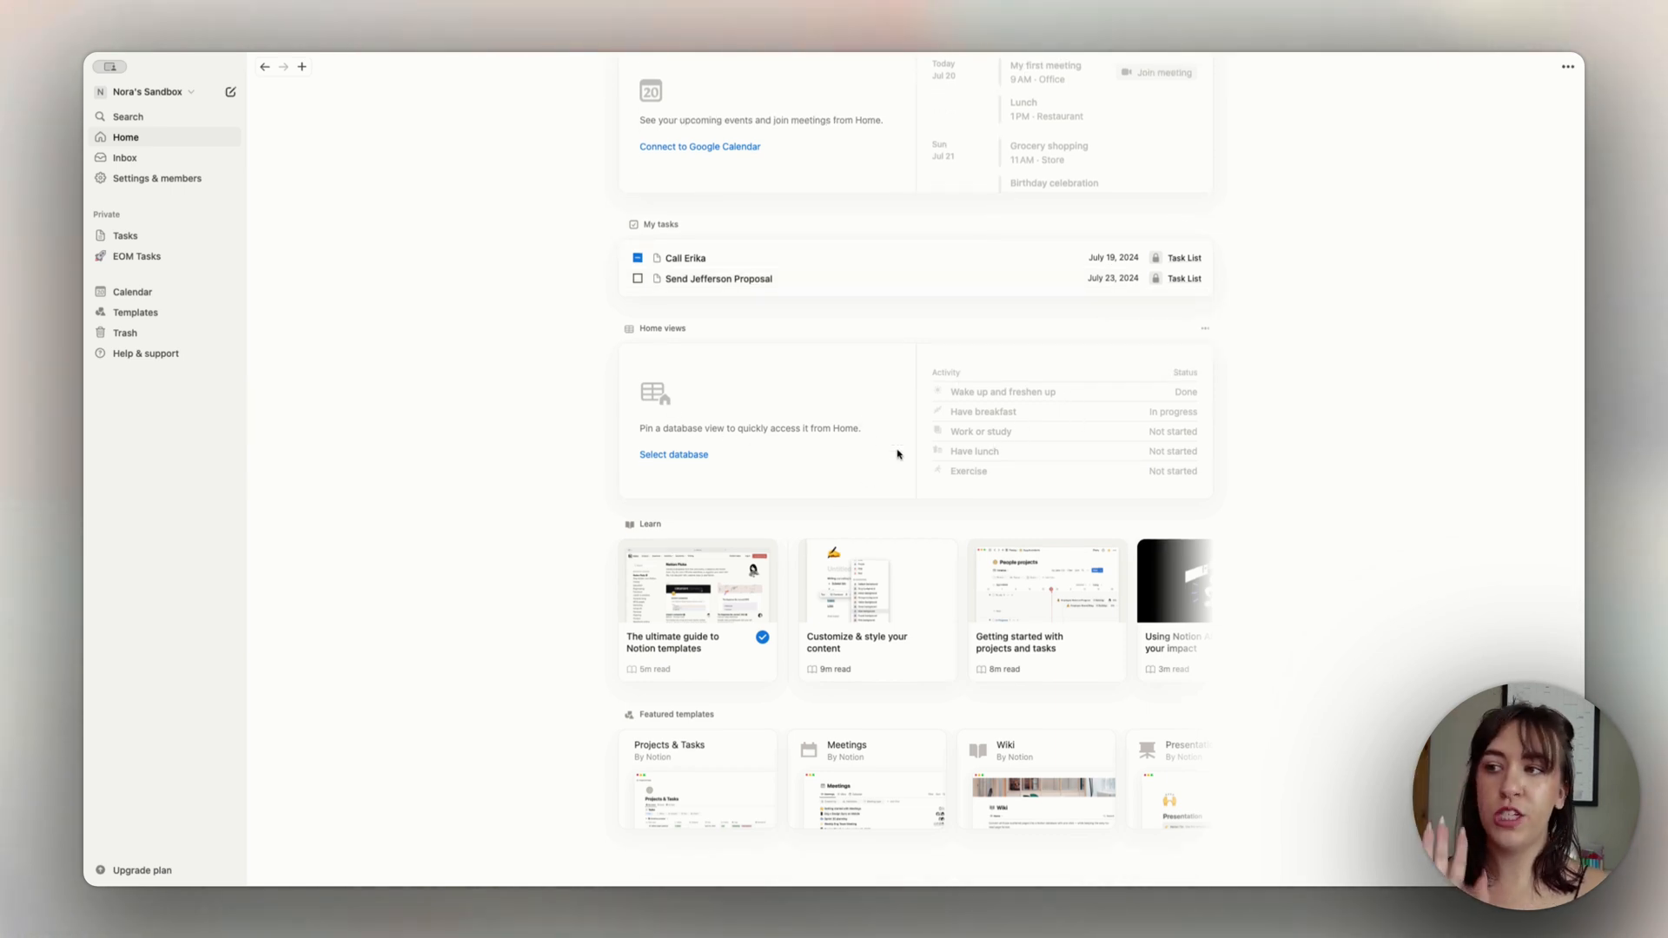
click(684, 456)
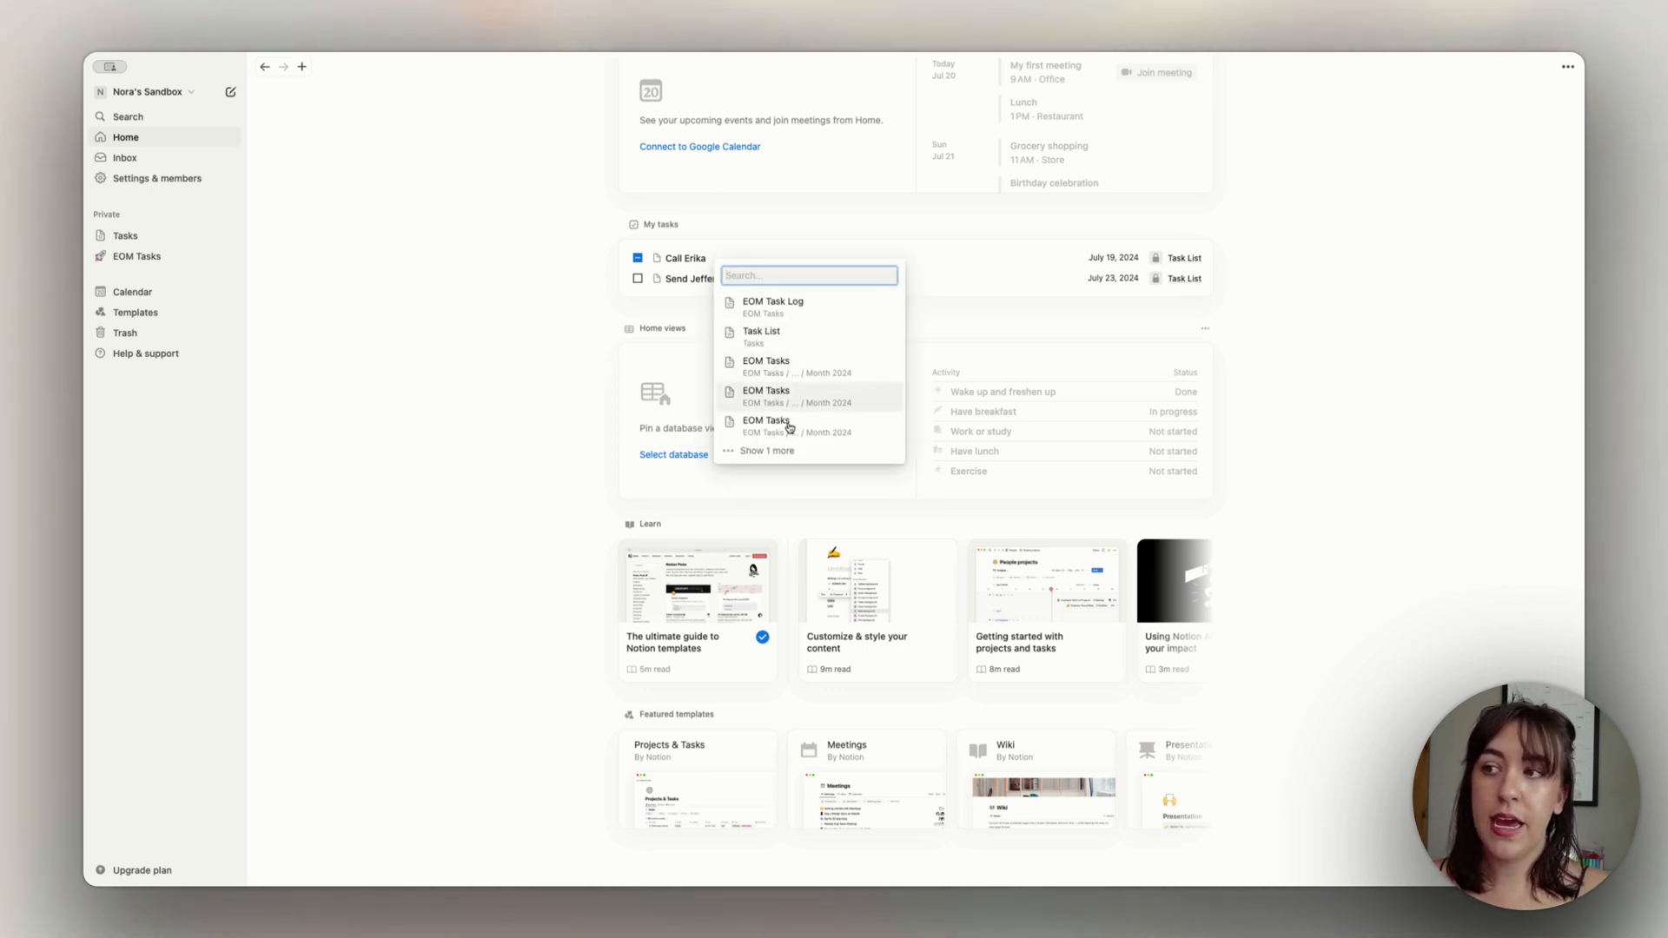
click(782, 450)
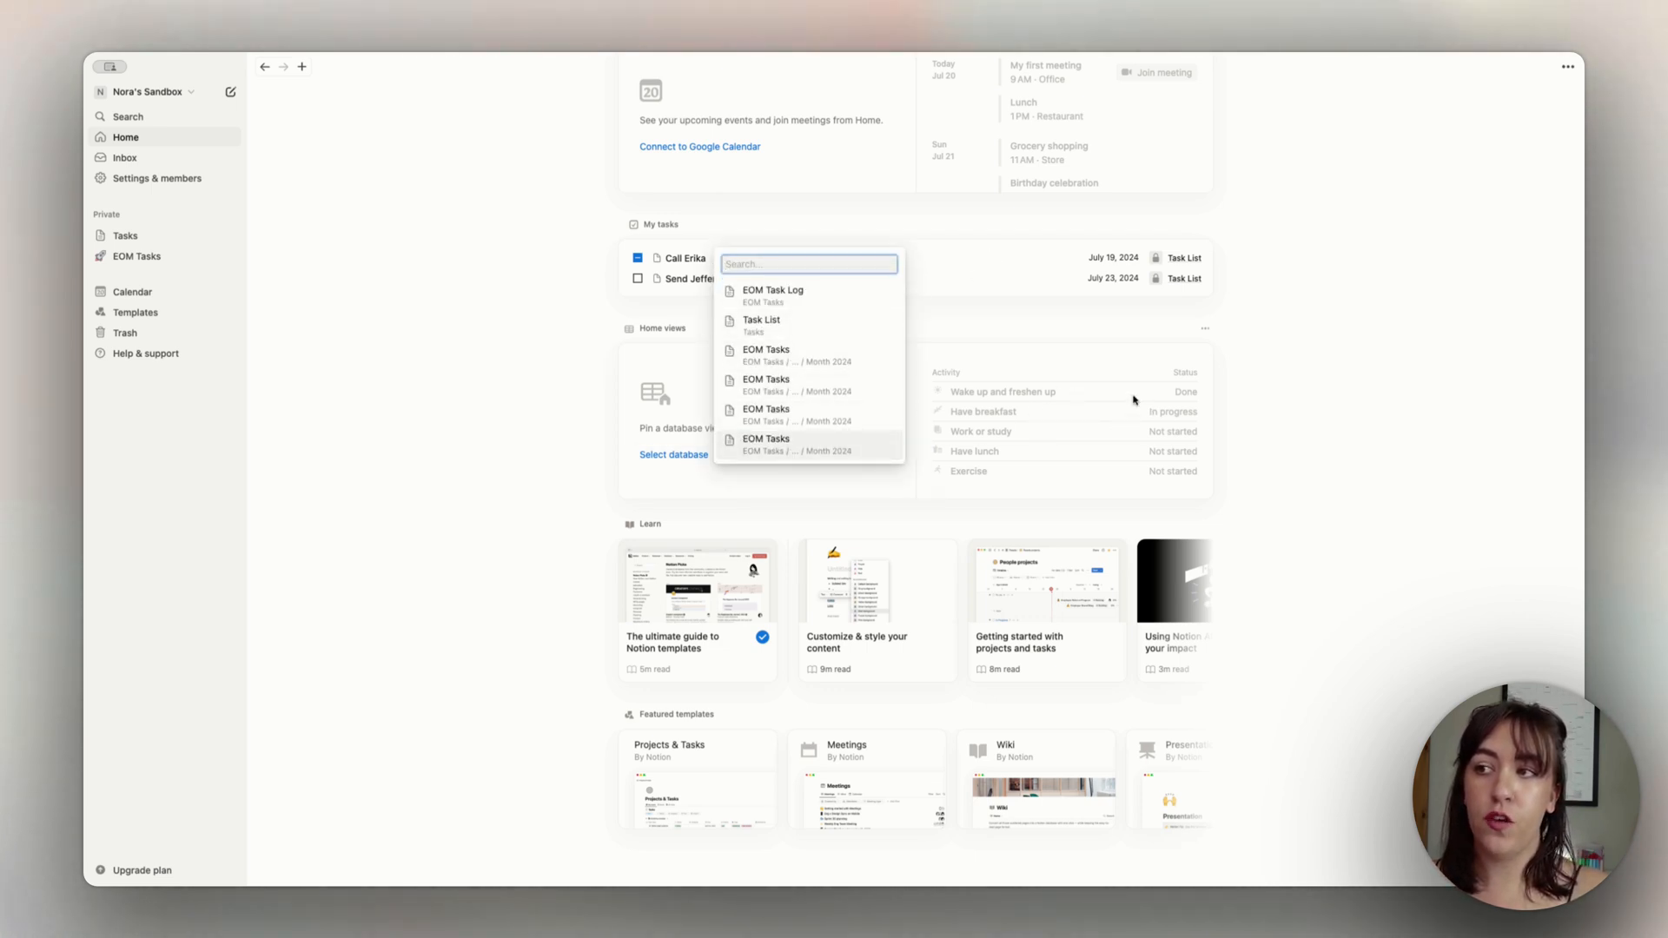
click(1223, 422)
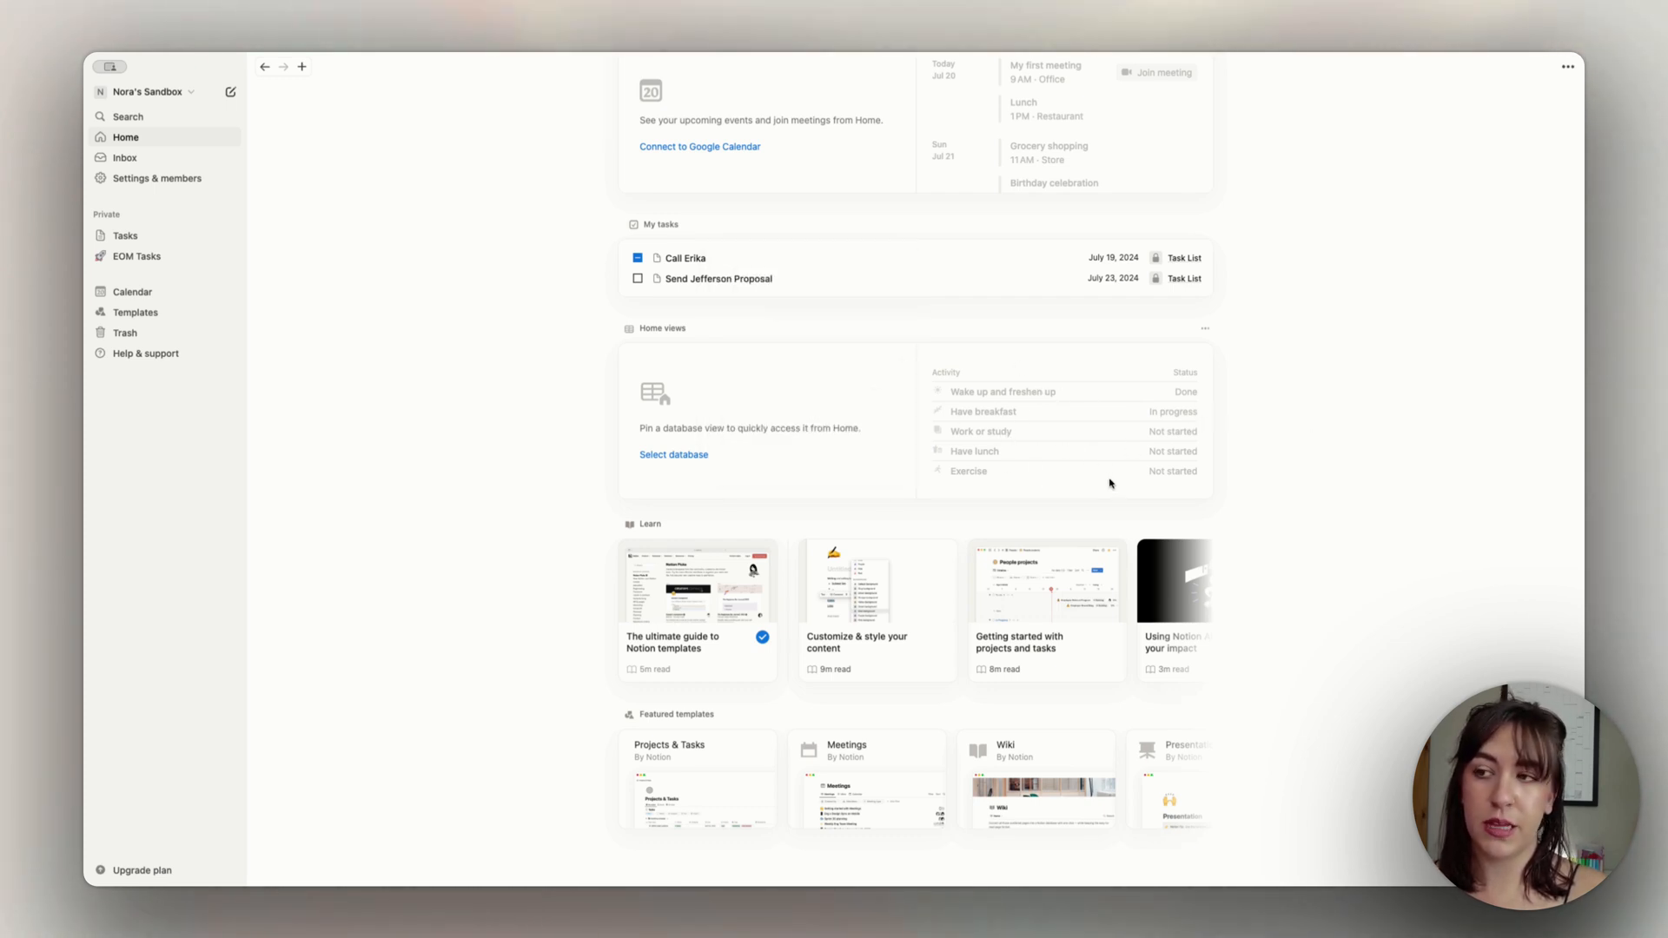
scroll(1043, 496, down, 1)
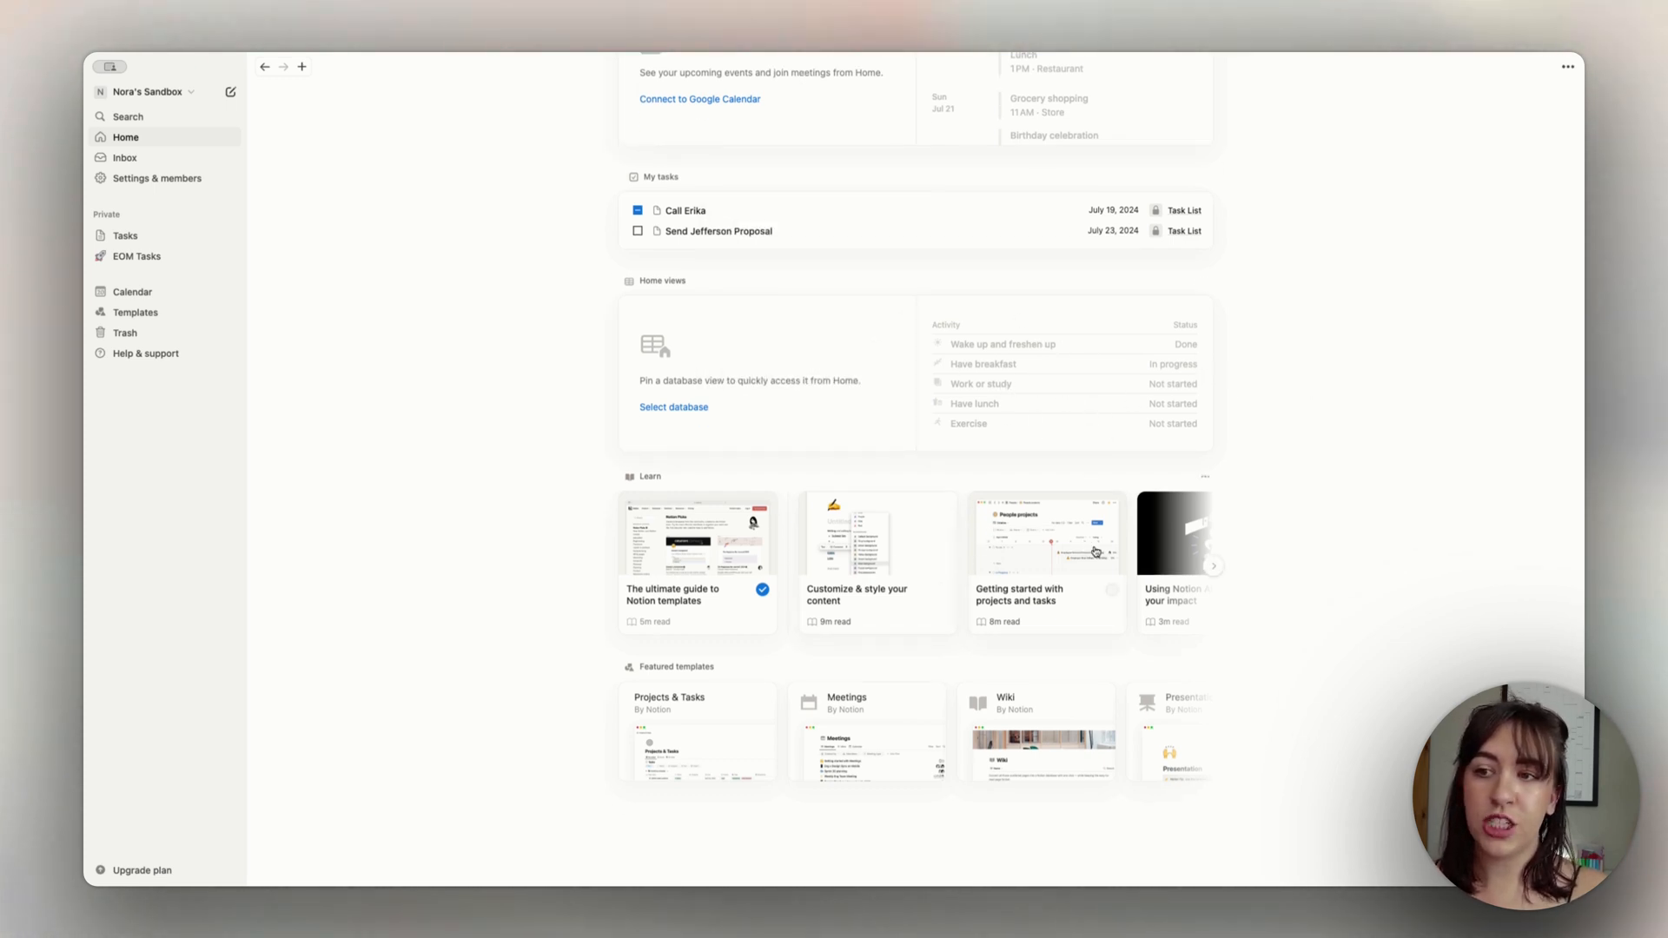
Step: Page through the Learn carousel to its last cards and glance at the Learn section options
click(1213, 572)
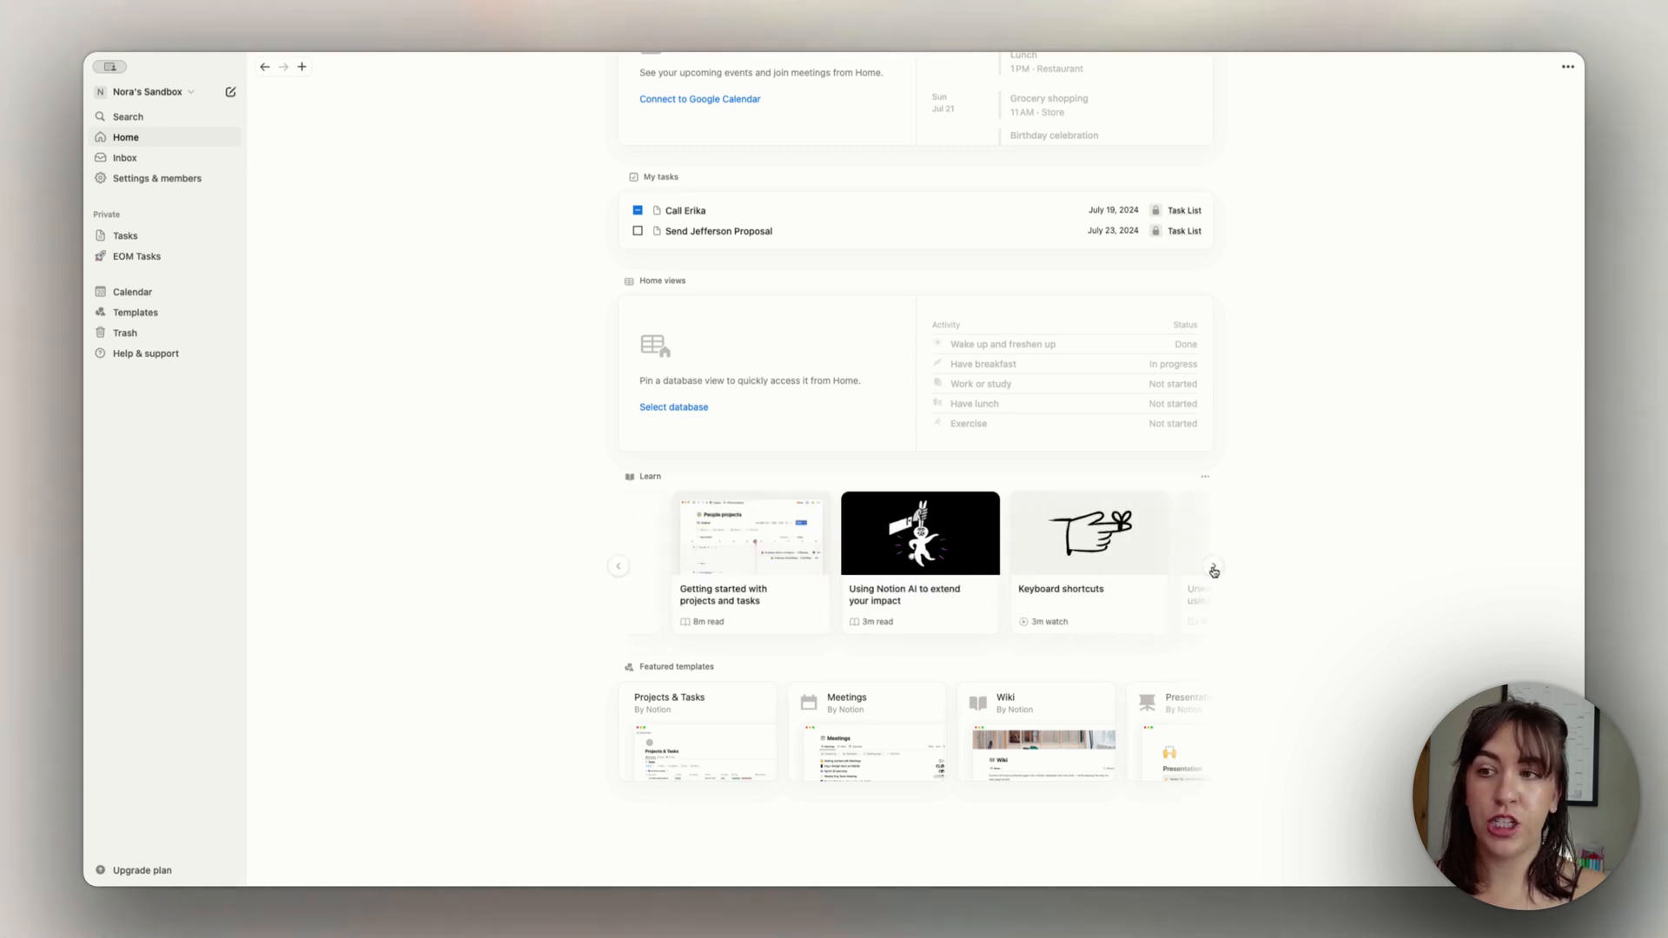
click(1214, 572)
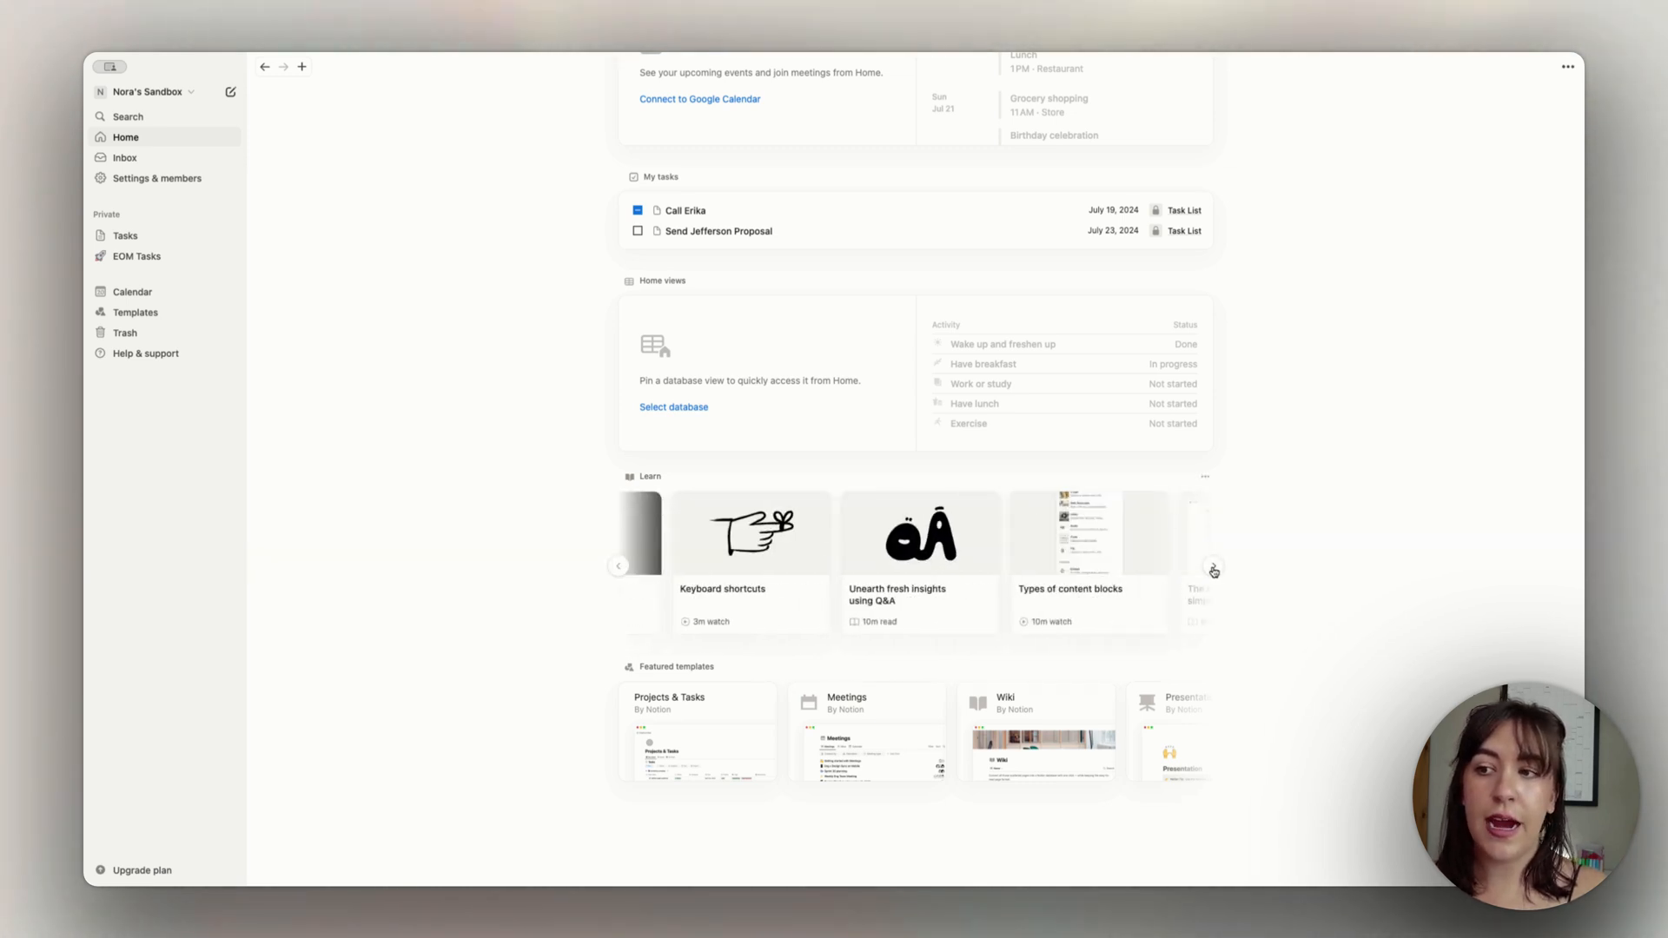
click(1214, 571)
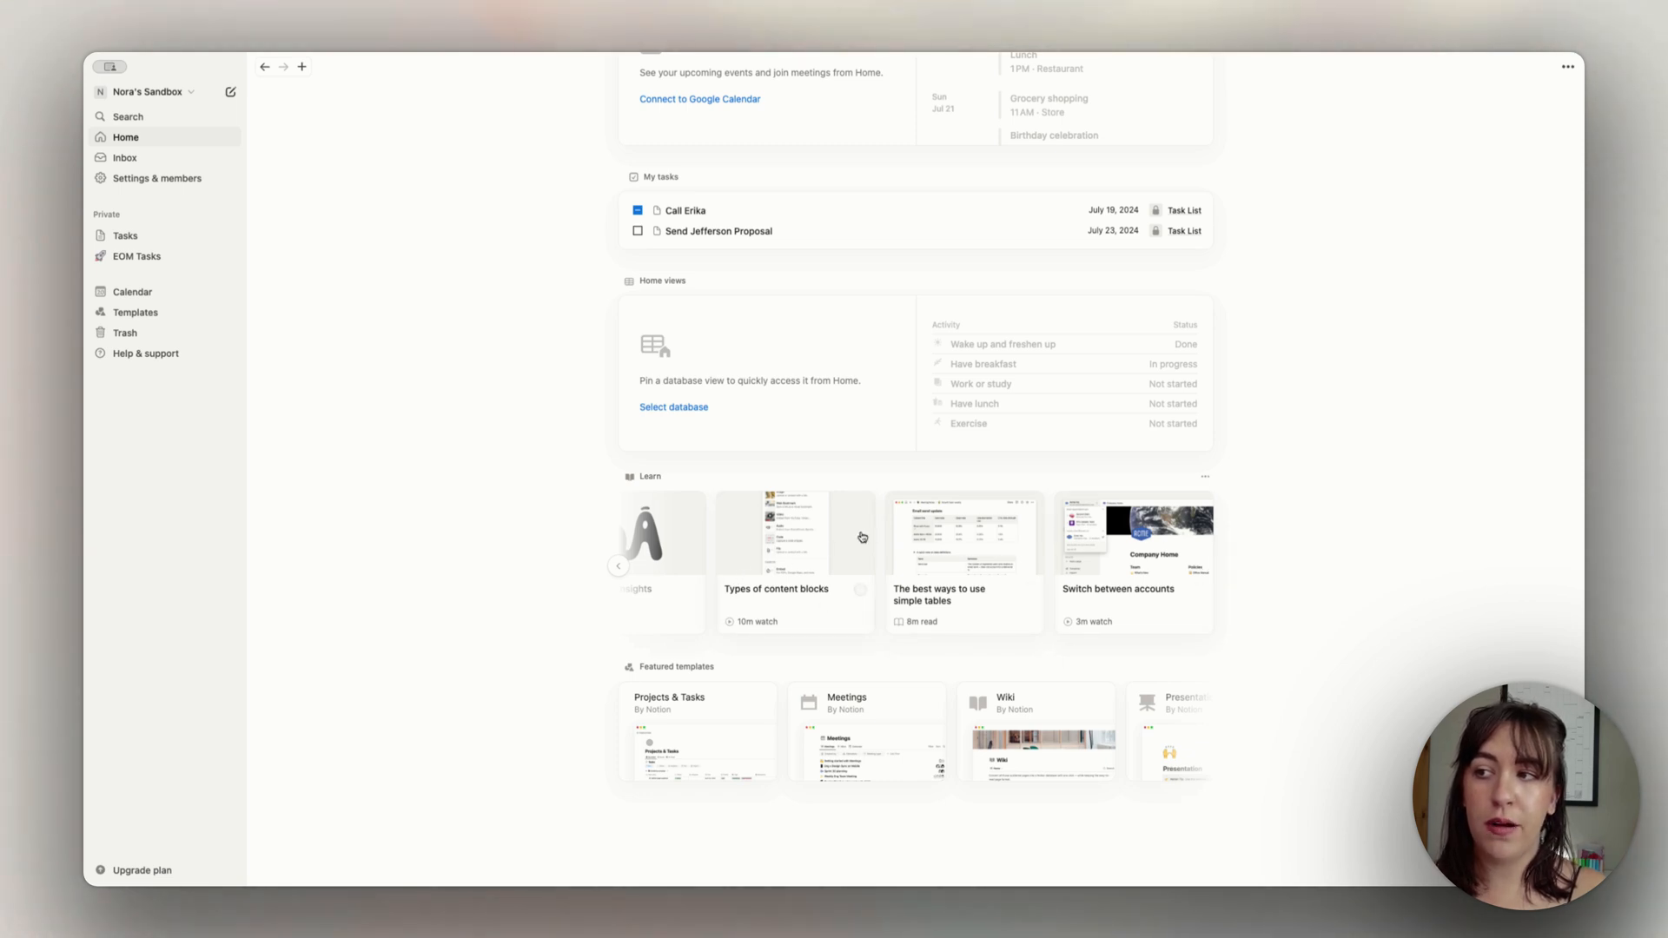
click(1209, 481)
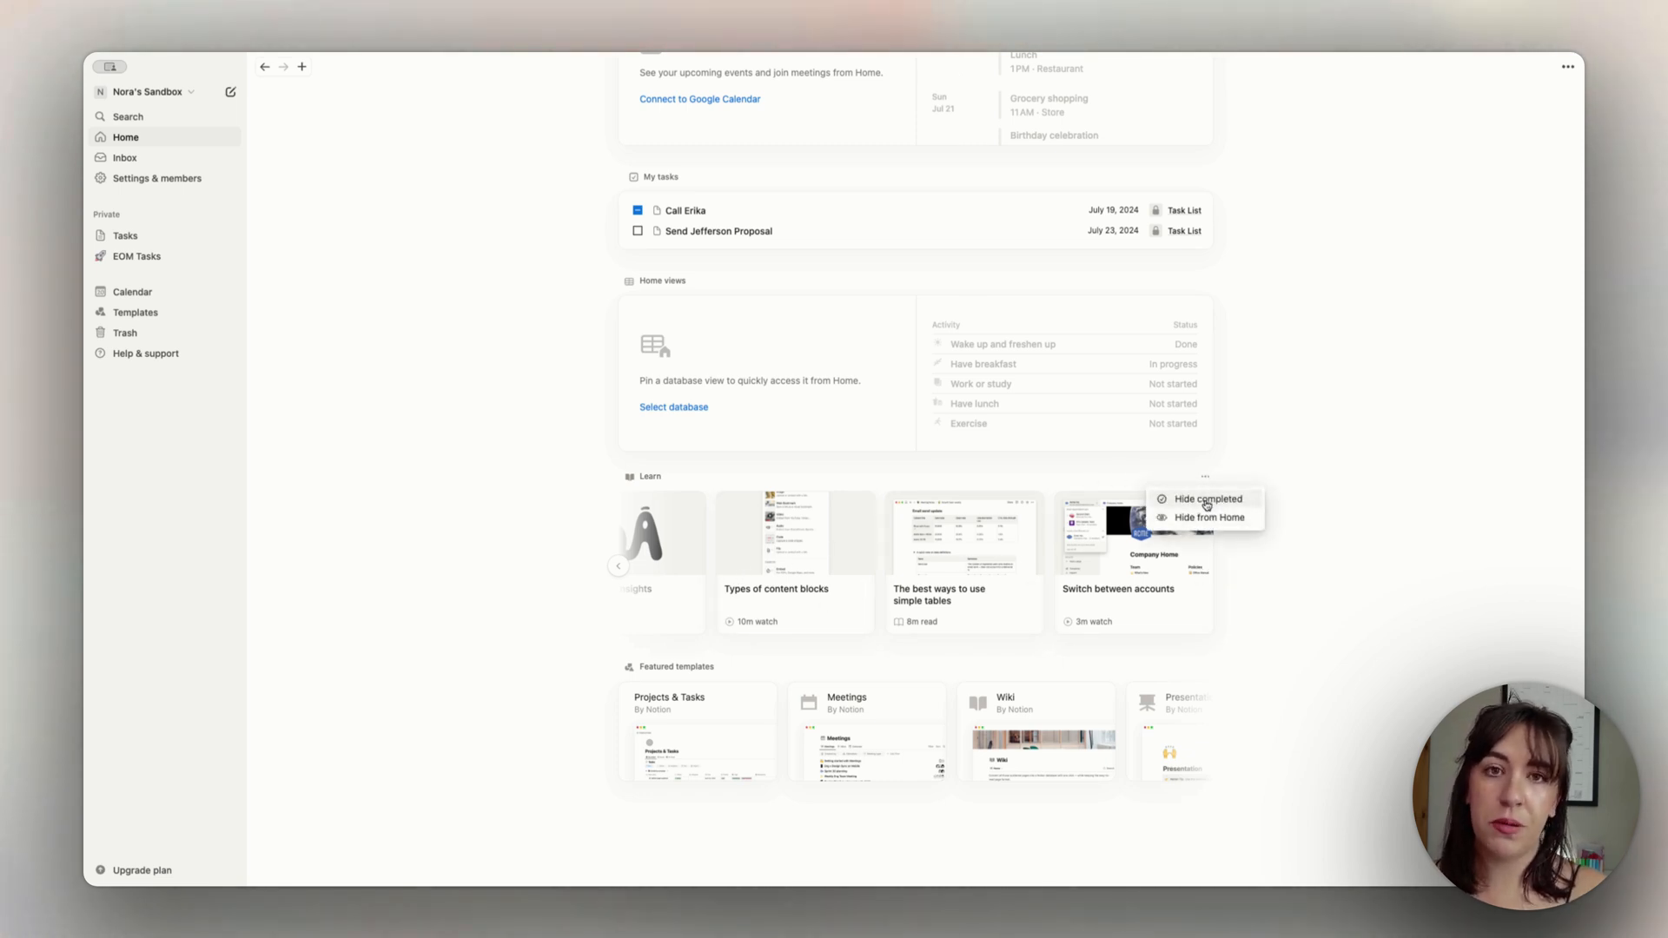
click(1189, 500)
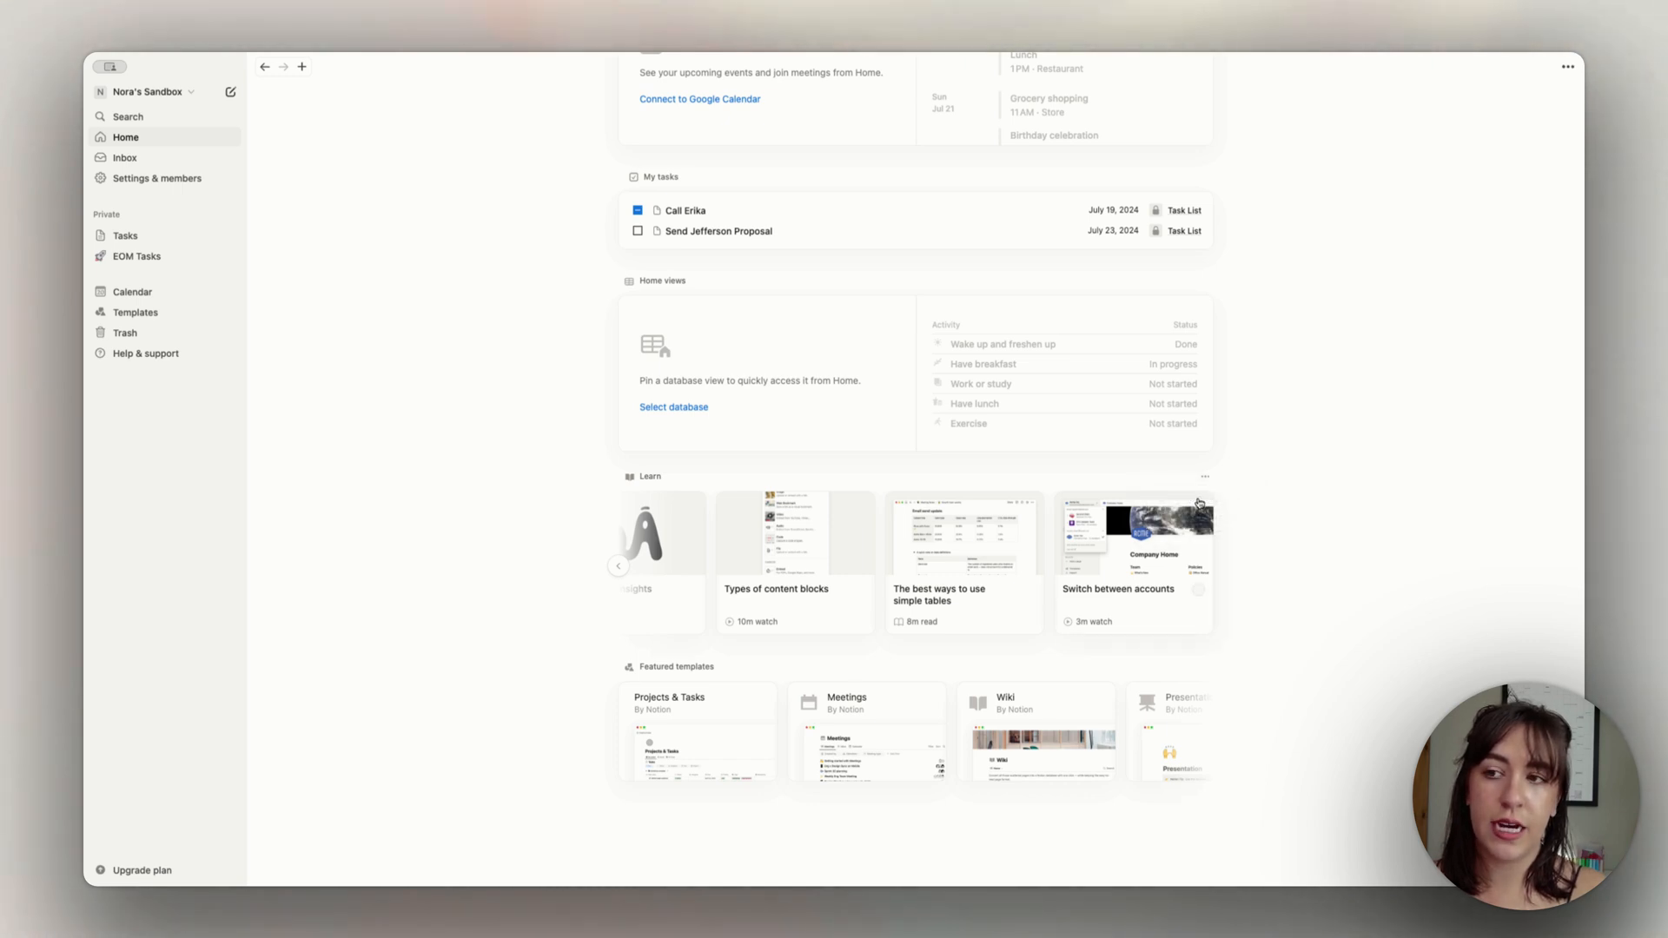
Step: Mark the Switch between accounts and Types of content blocks cards completed, then browse further featured templates
click(1197, 589)
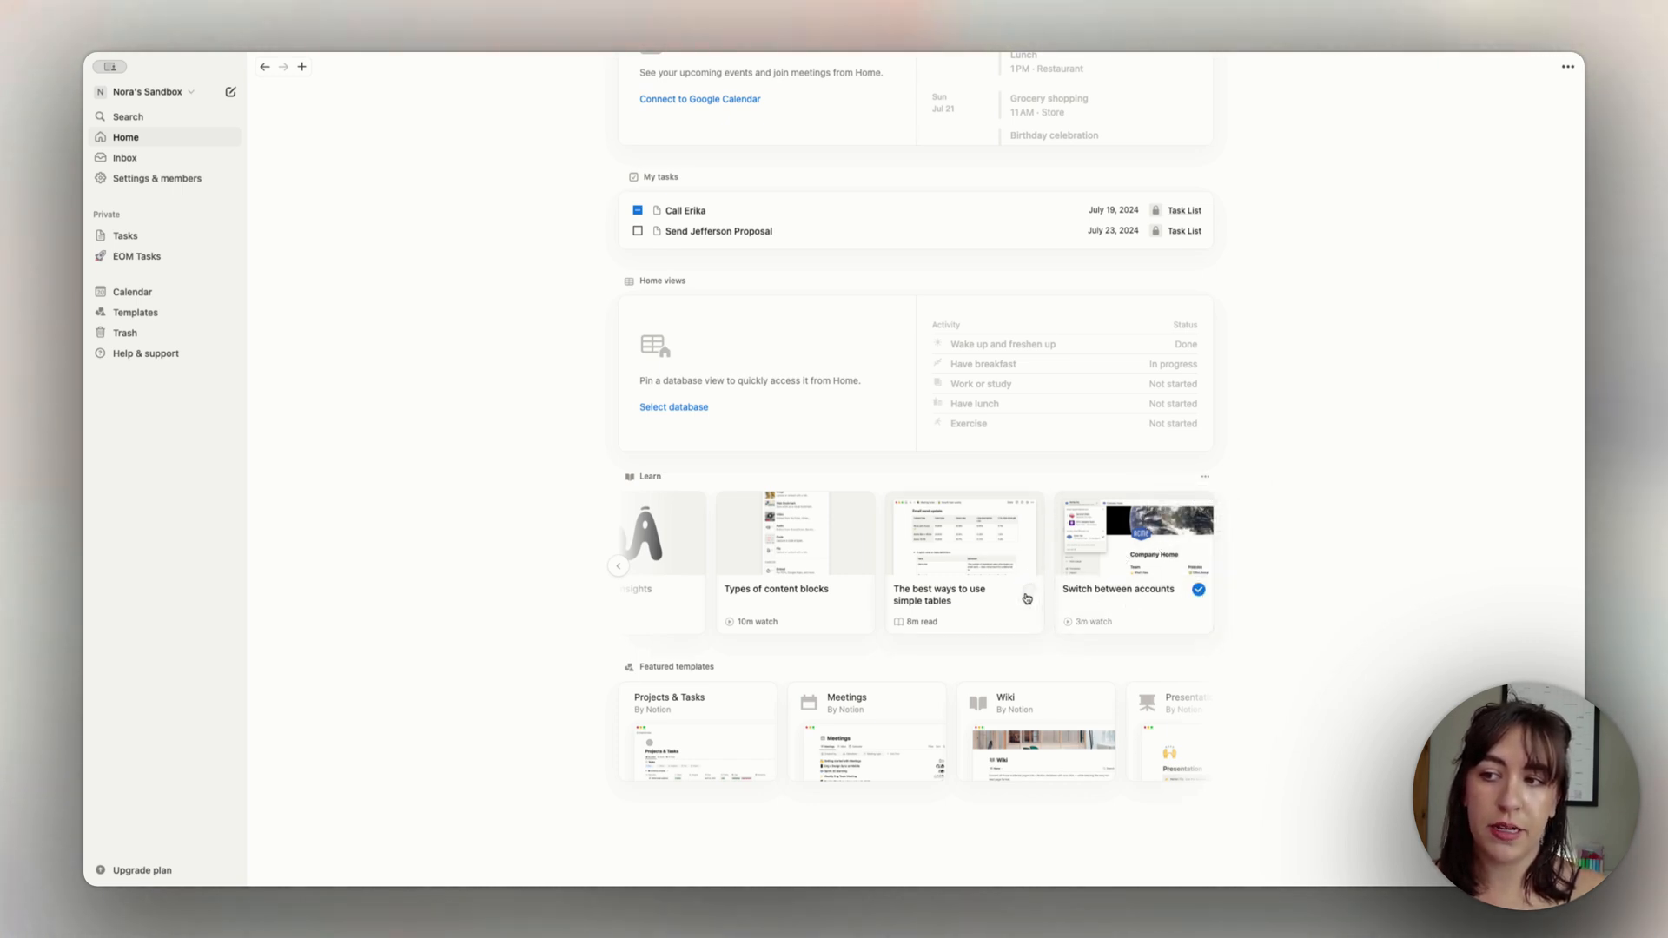
click(860, 589)
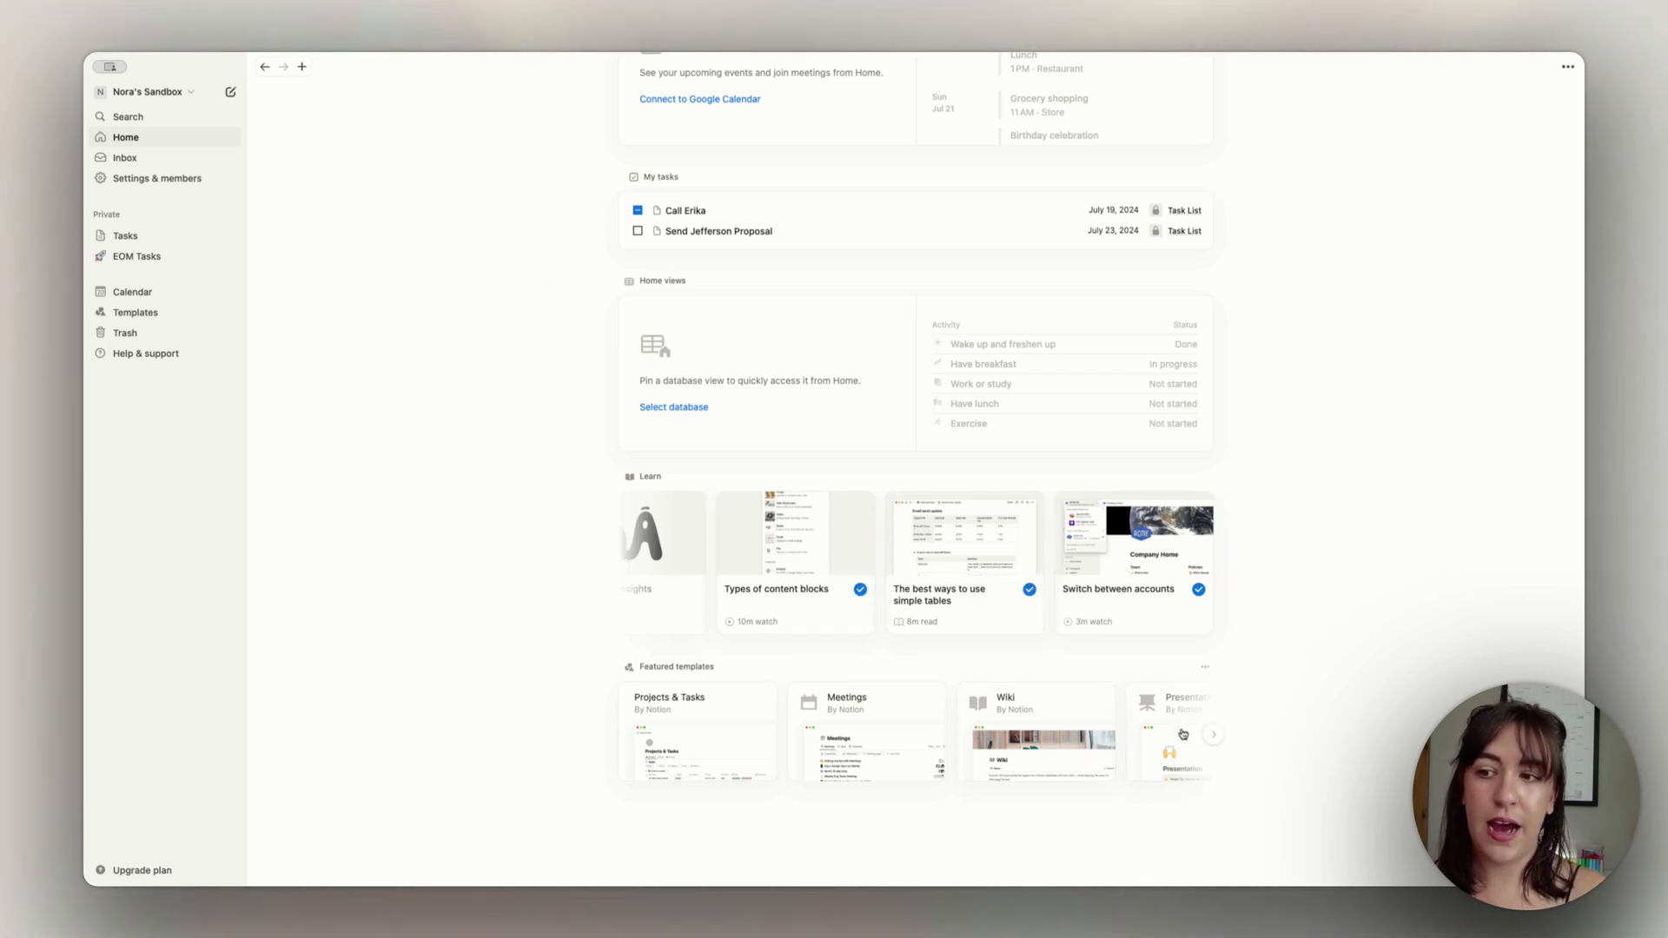
click(1217, 739)
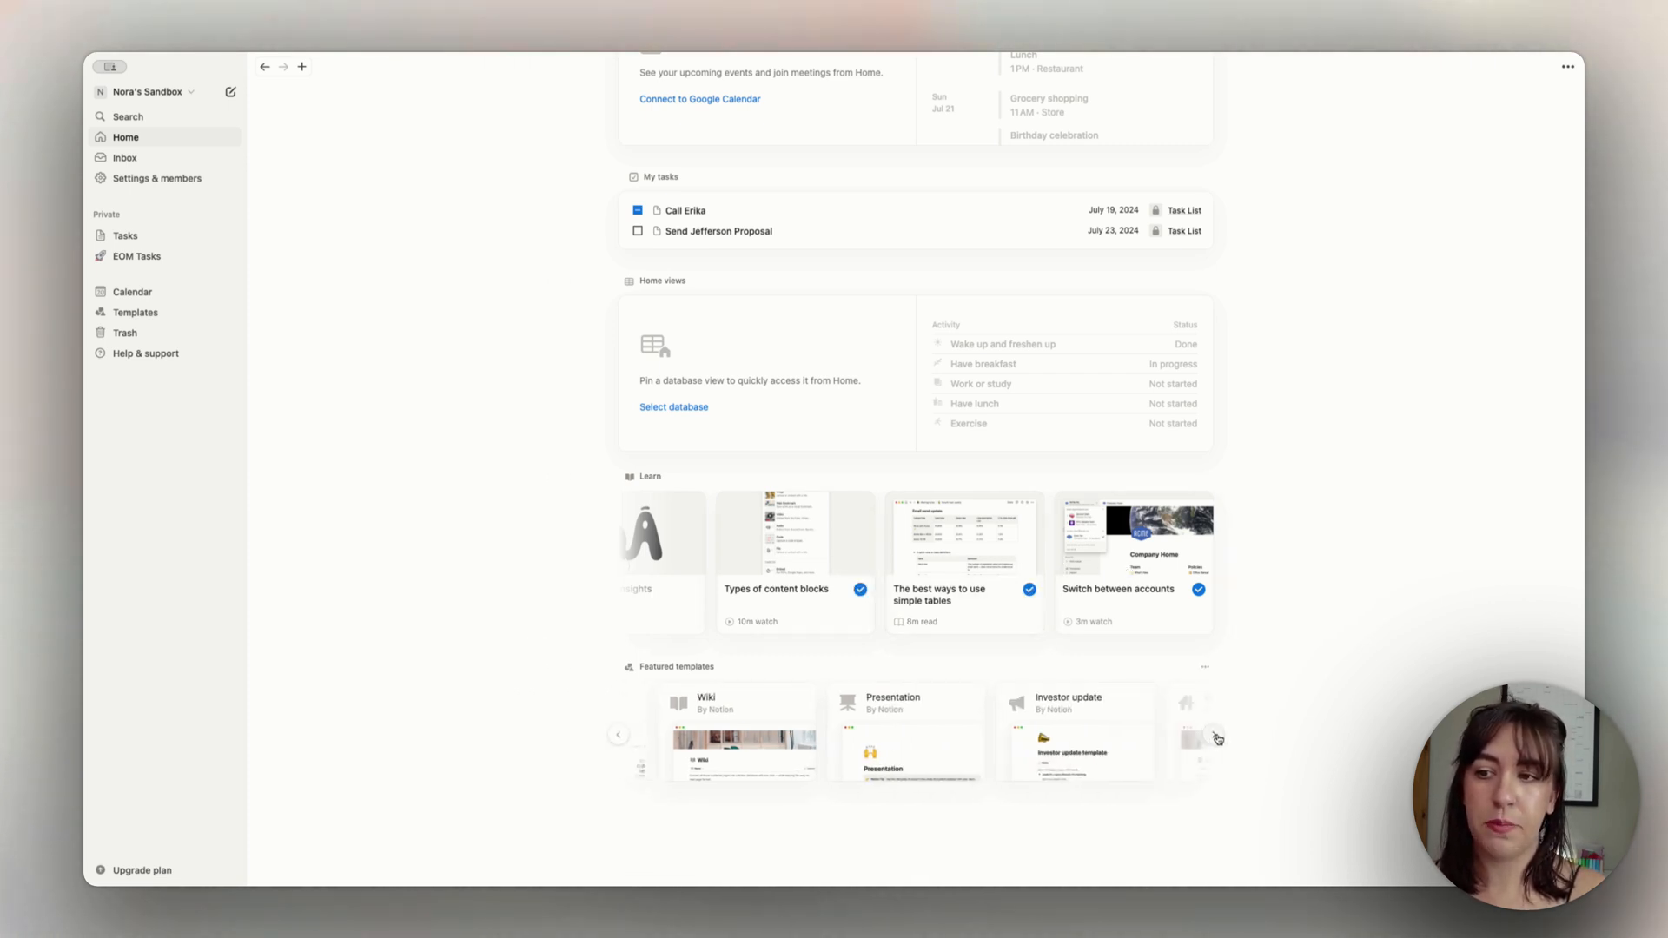
click(1218, 740)
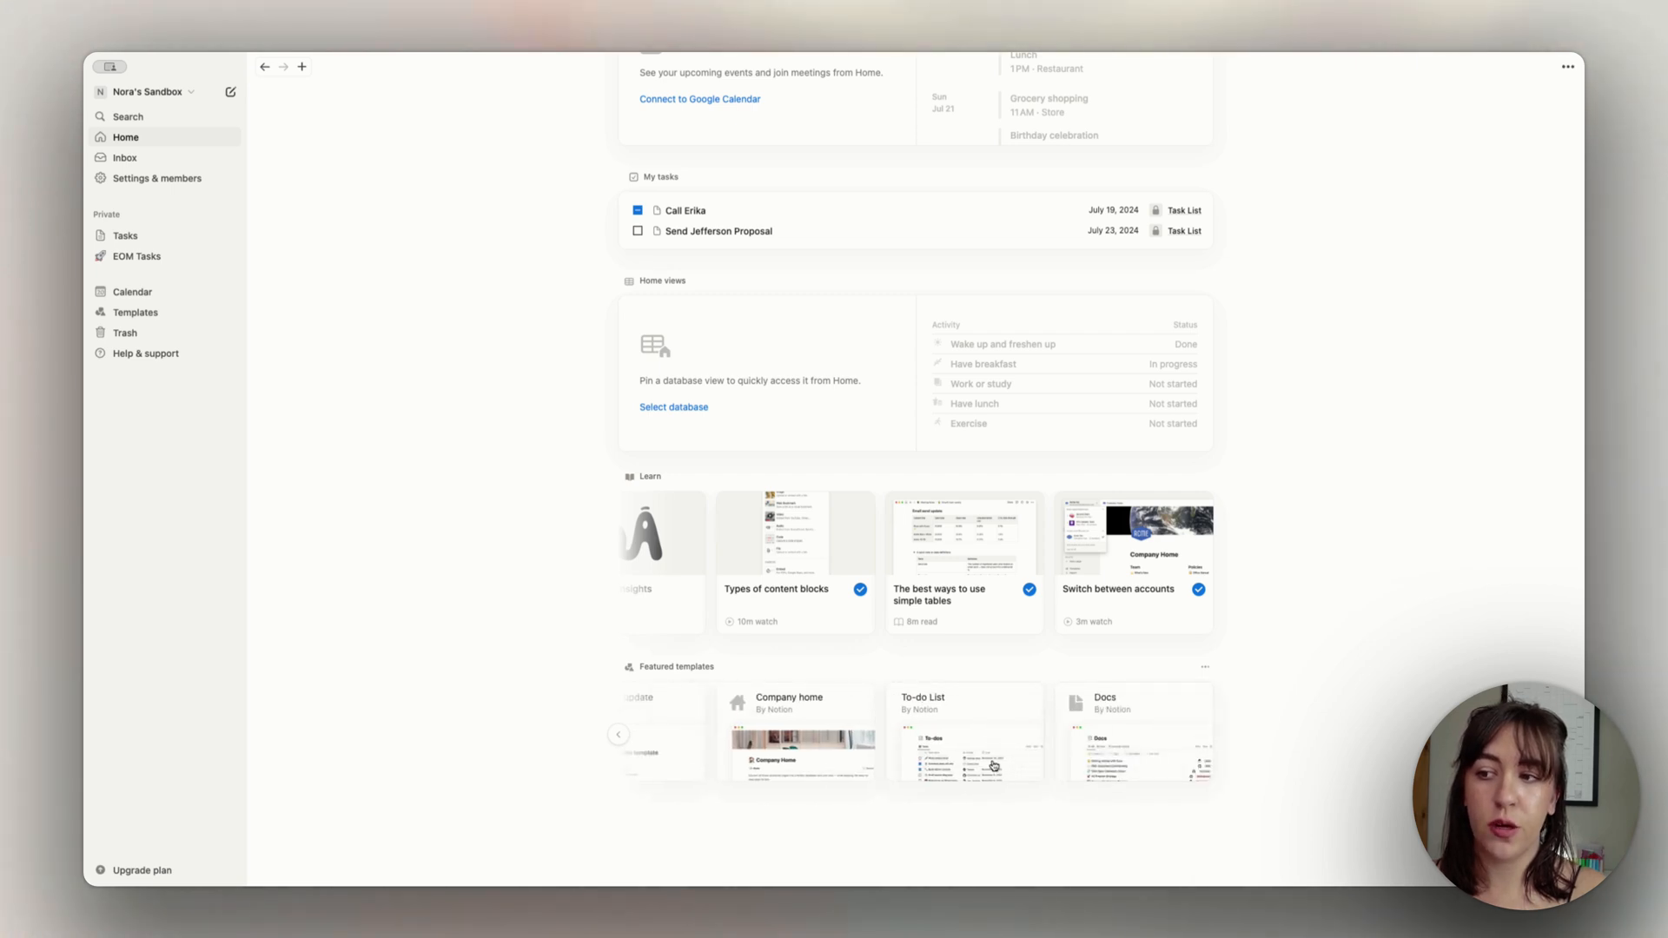
mouse_move(158, 276)
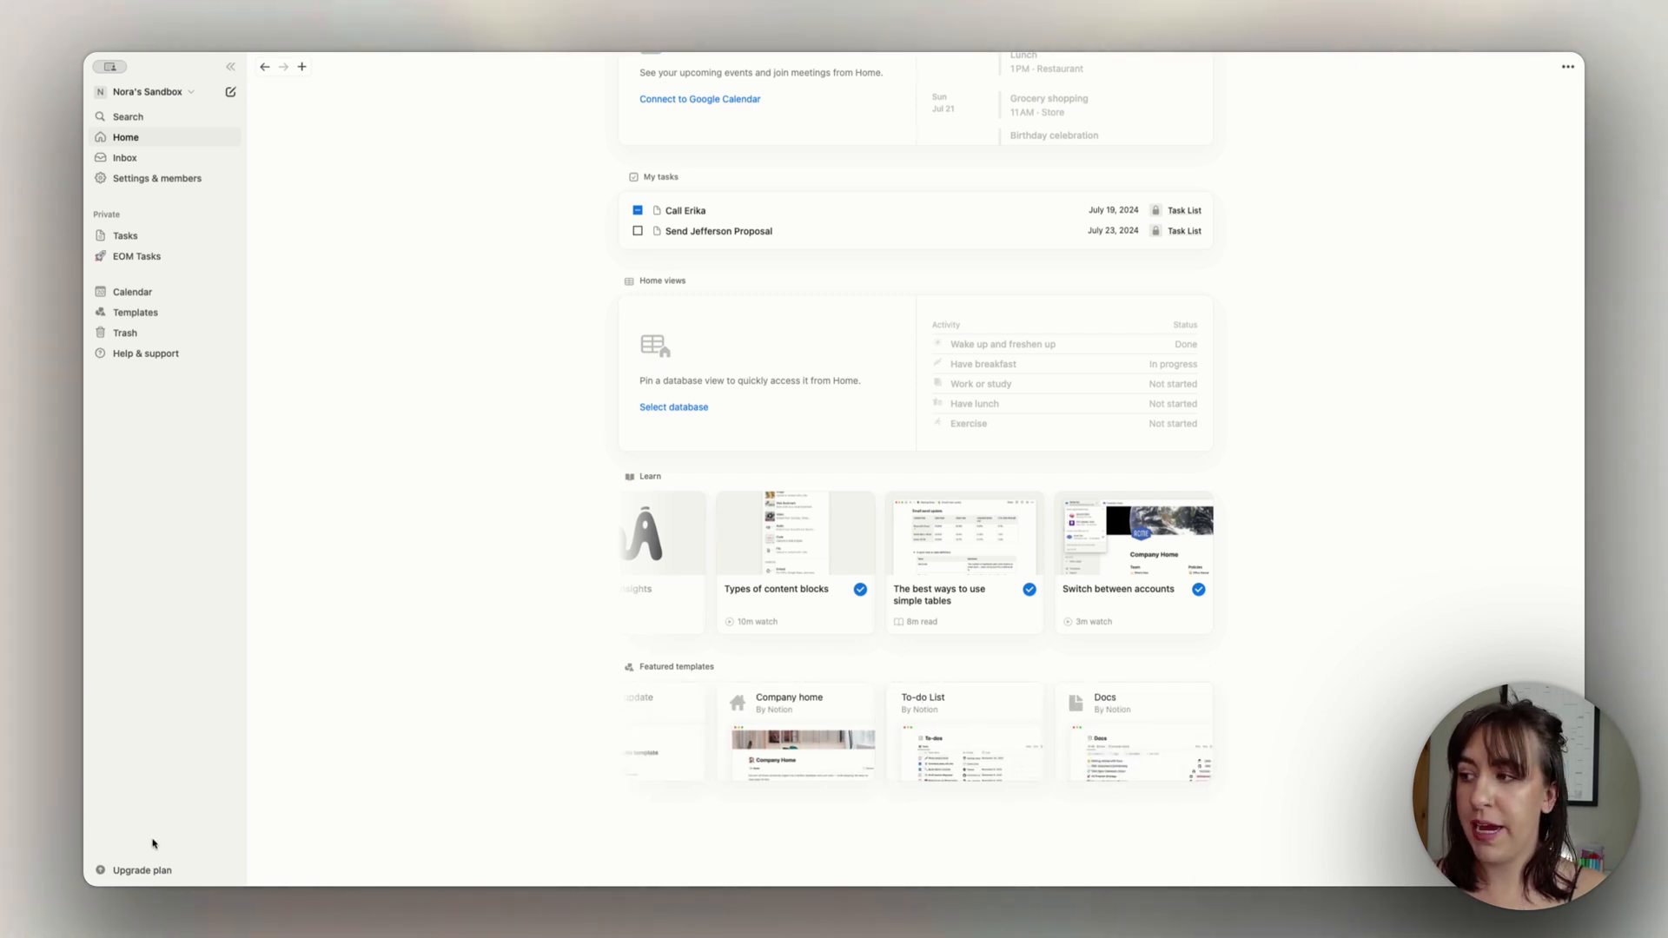
Step: Add the Instagram planner template to Nora's Sandbox from the Template Gallery and return to EOM Tasks
click(132, 315)
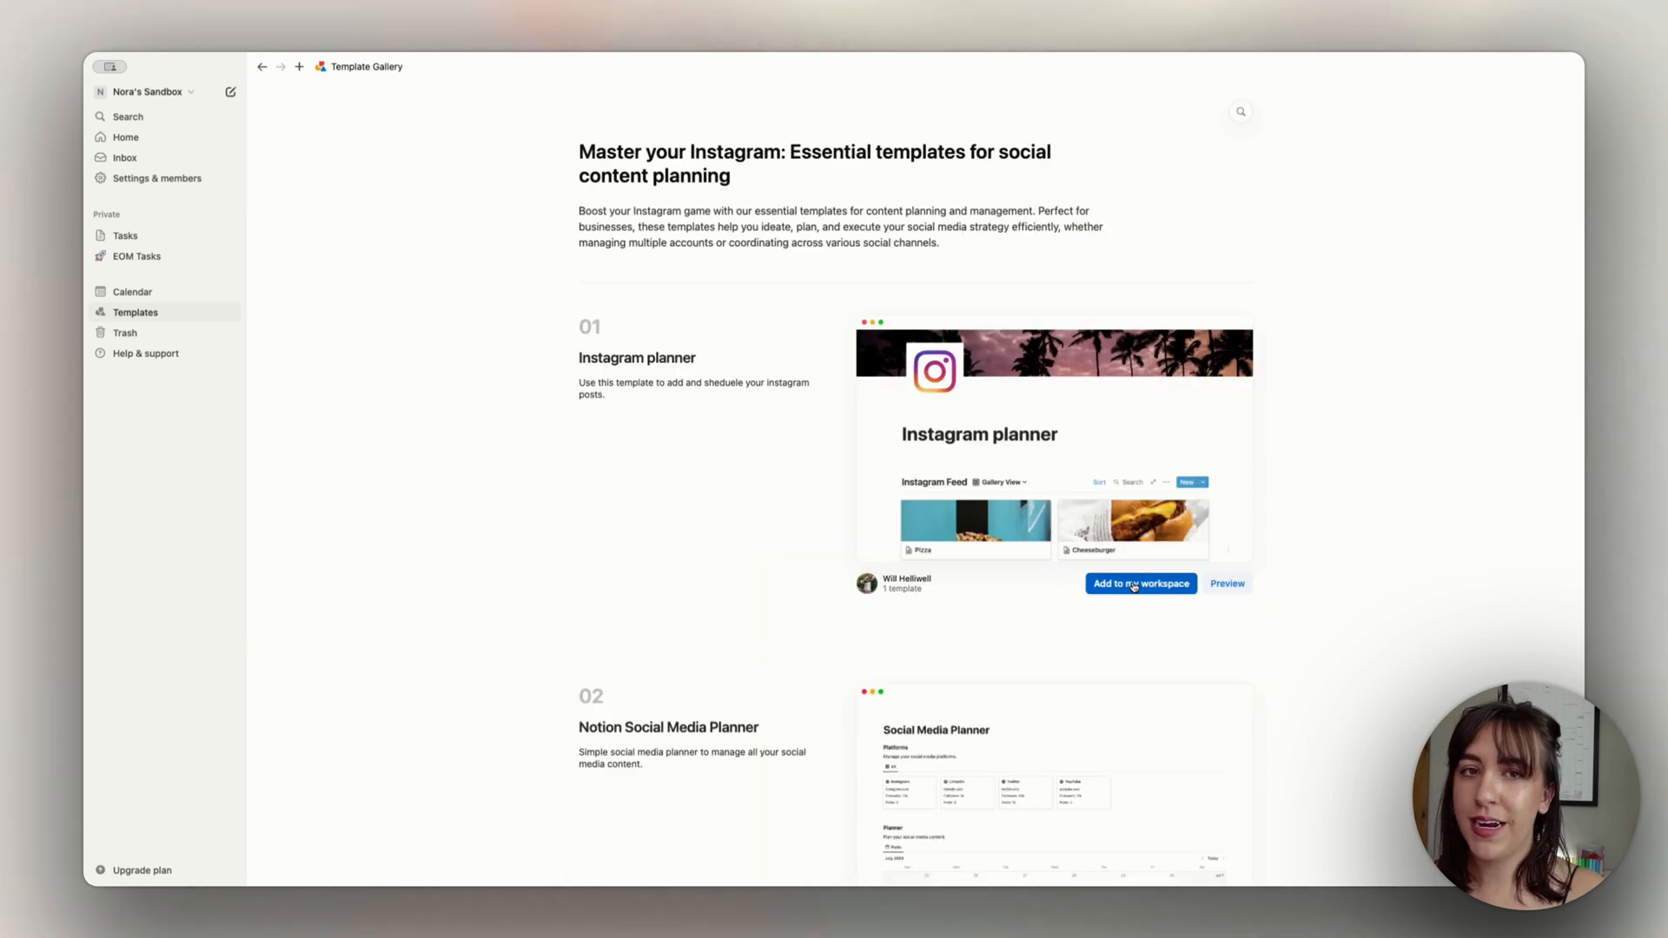
click(1133, 587)
click(1109, 636)
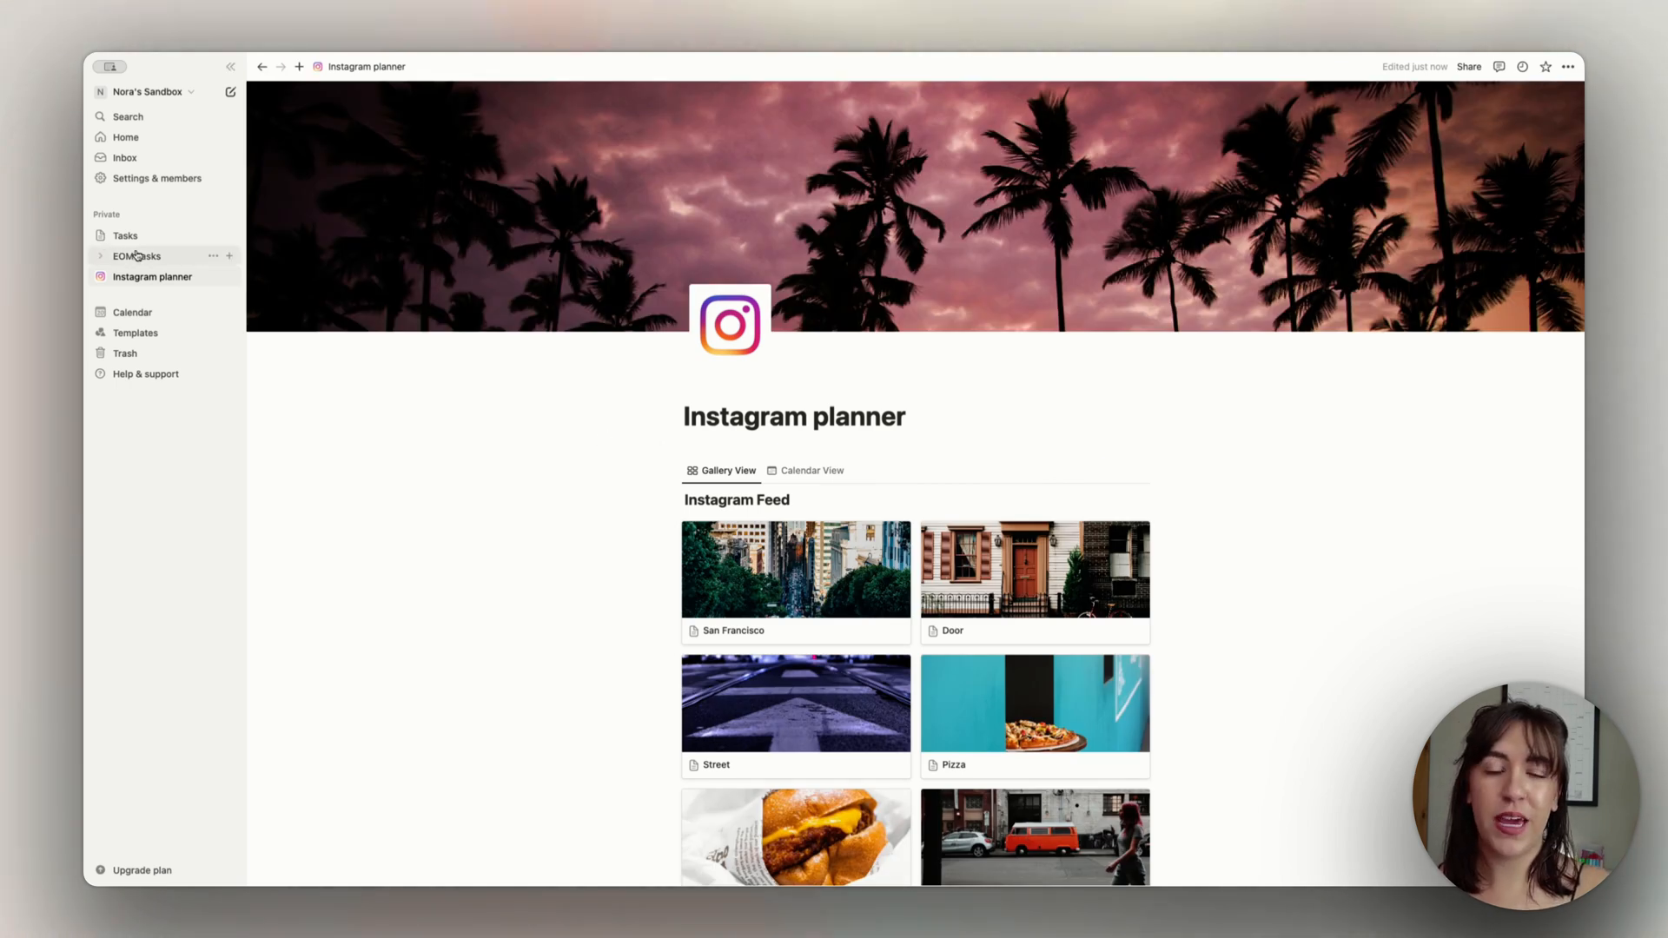
click(137, 255)
click(137, 255)
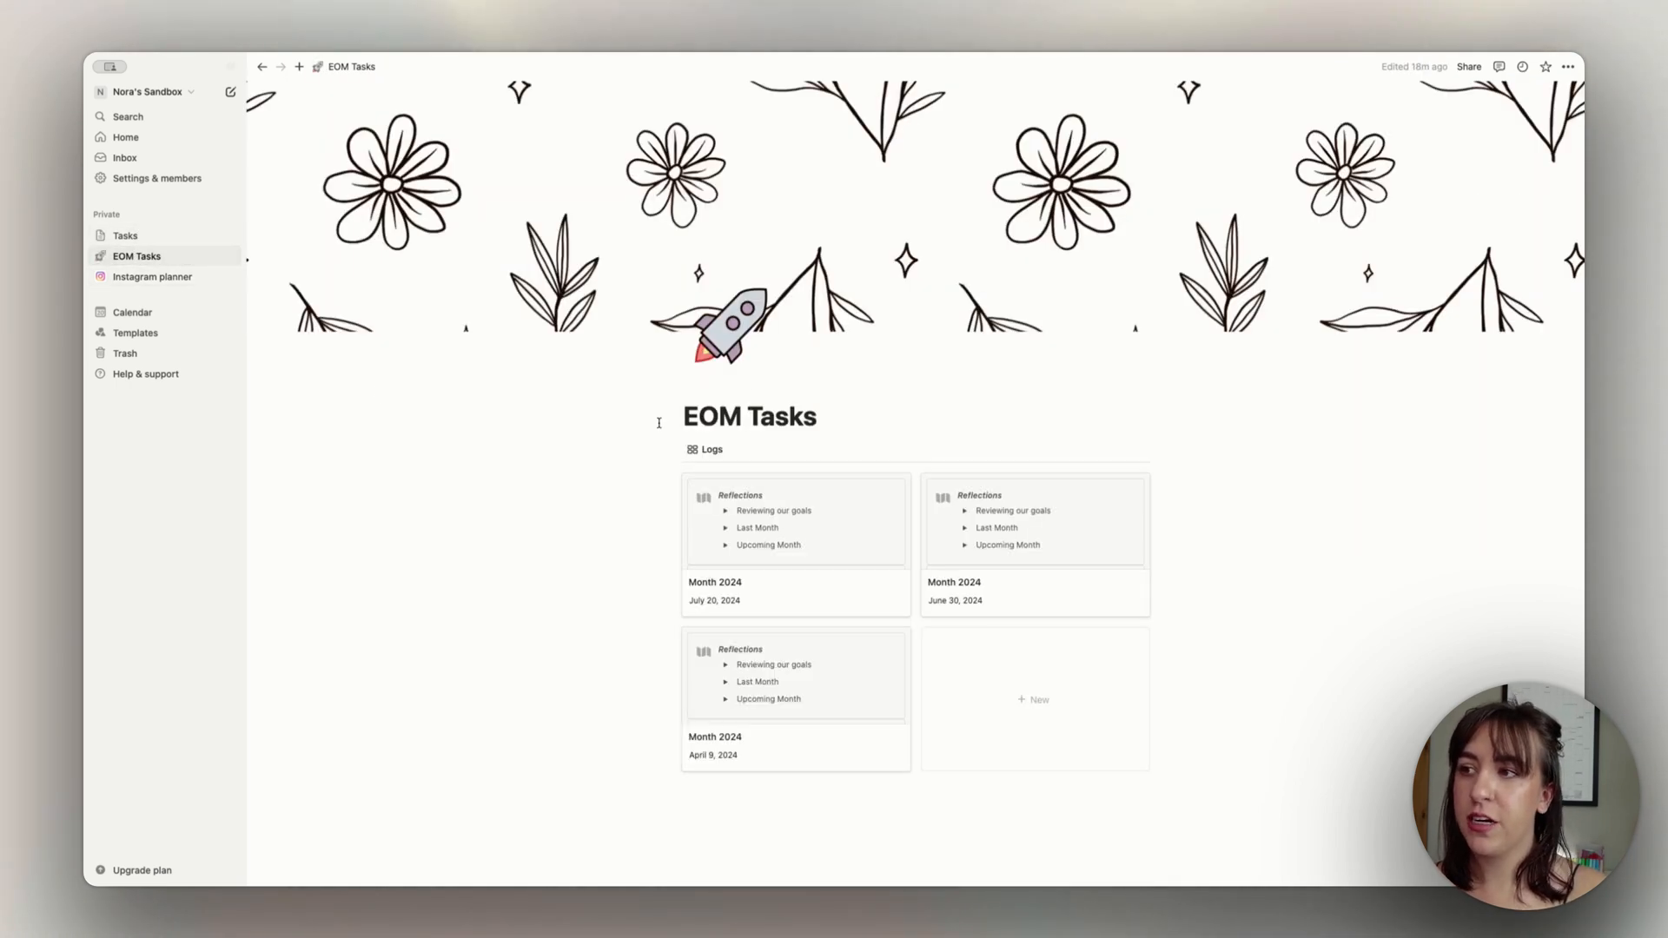
mouse_move(827, 643)
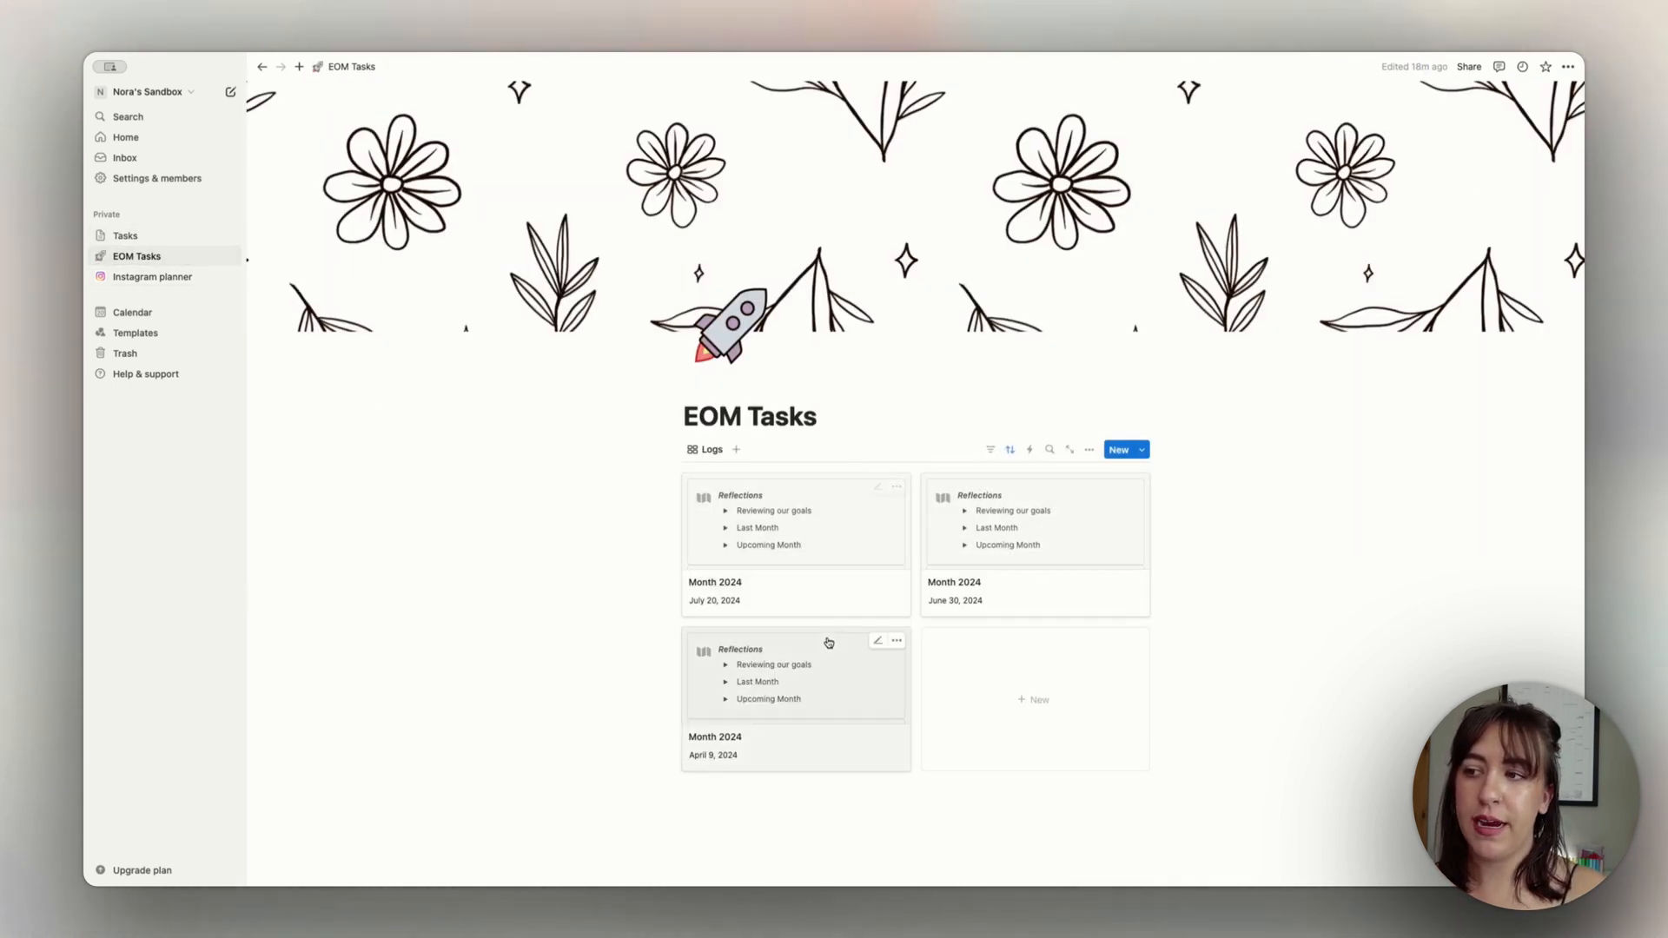
Step: Open the Month 2024 entry in a widened side peek and reach Customize EOM Tasks from the view options
click(816, 603)
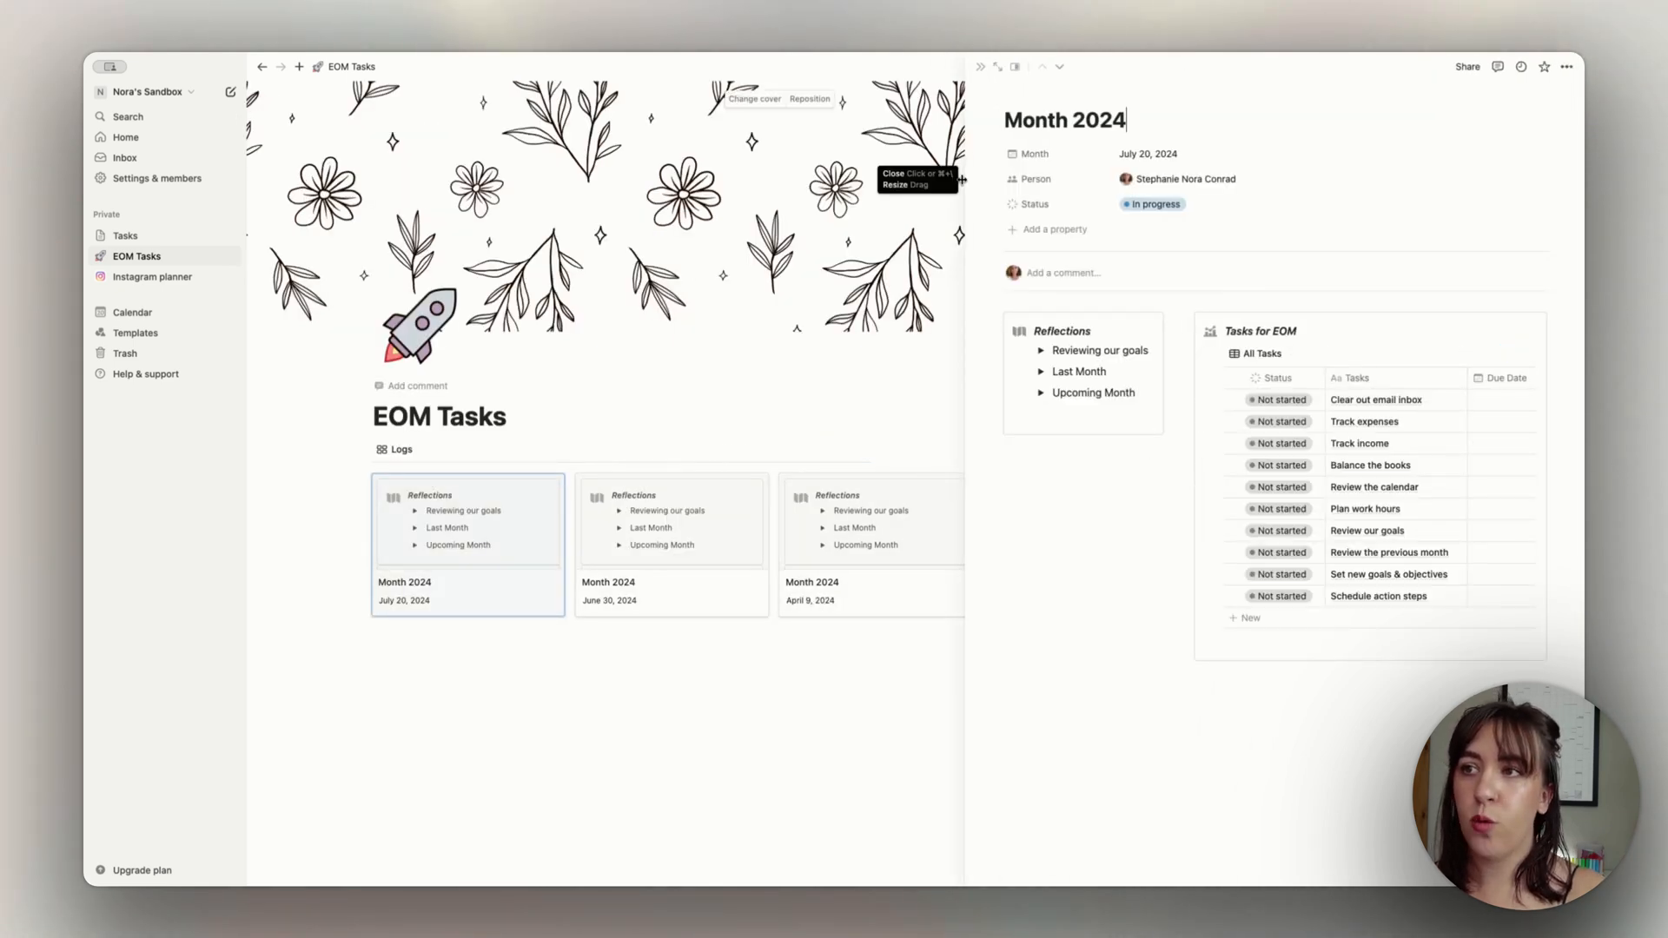
drag(965, 187, 608, 195)
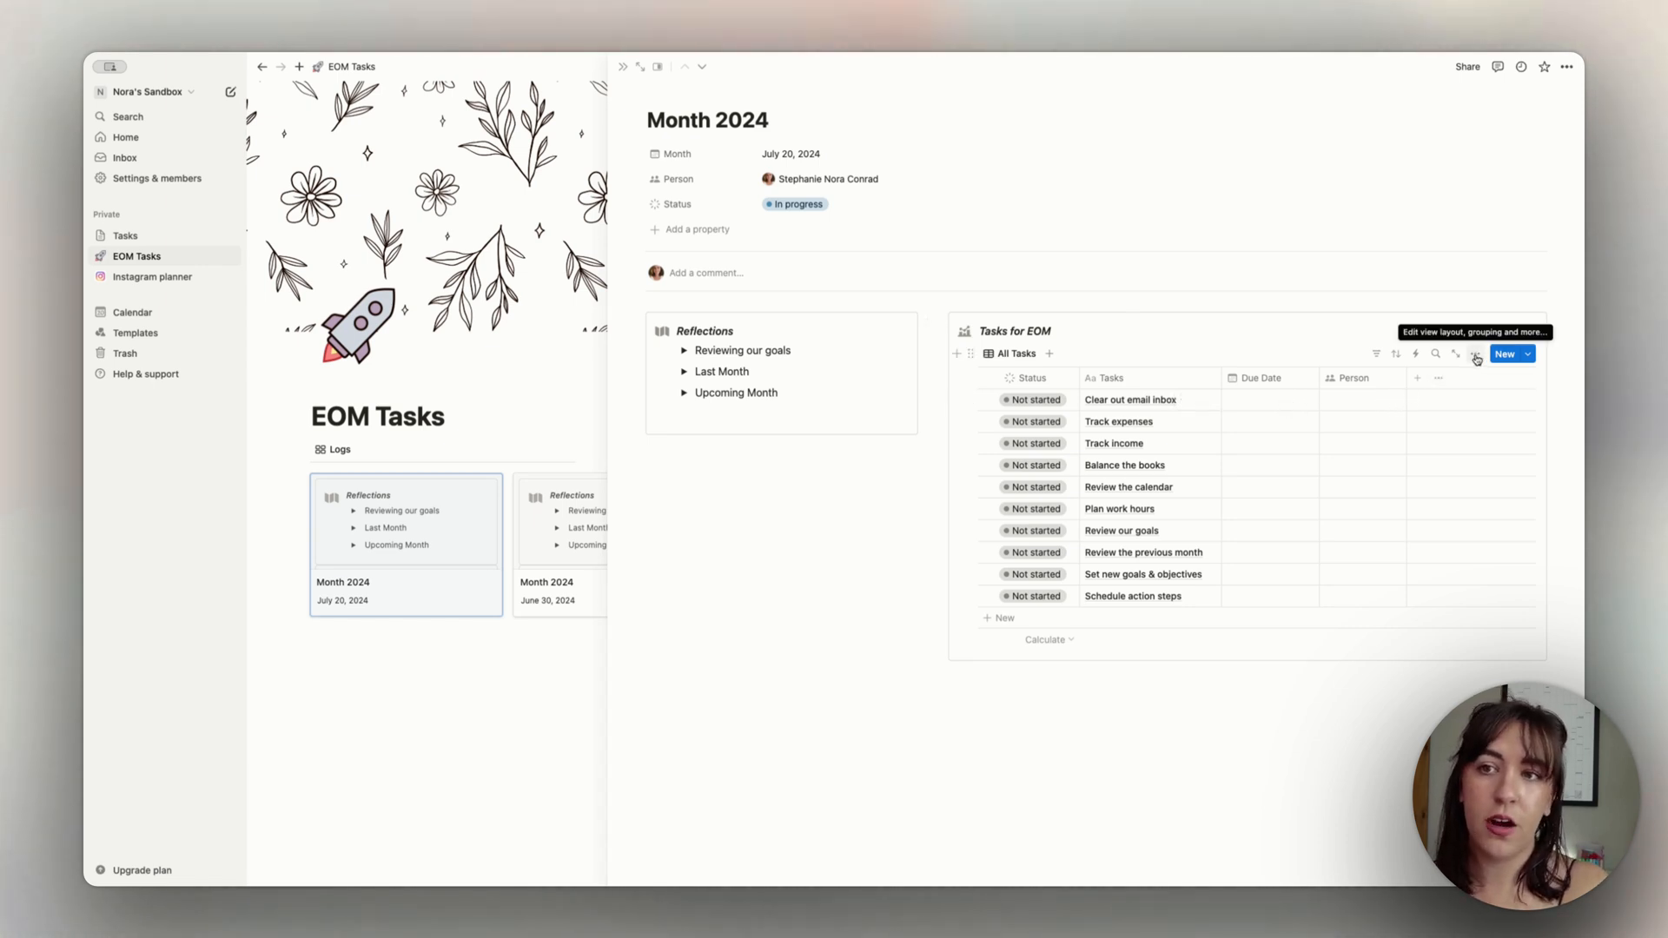
click(1475, 356)
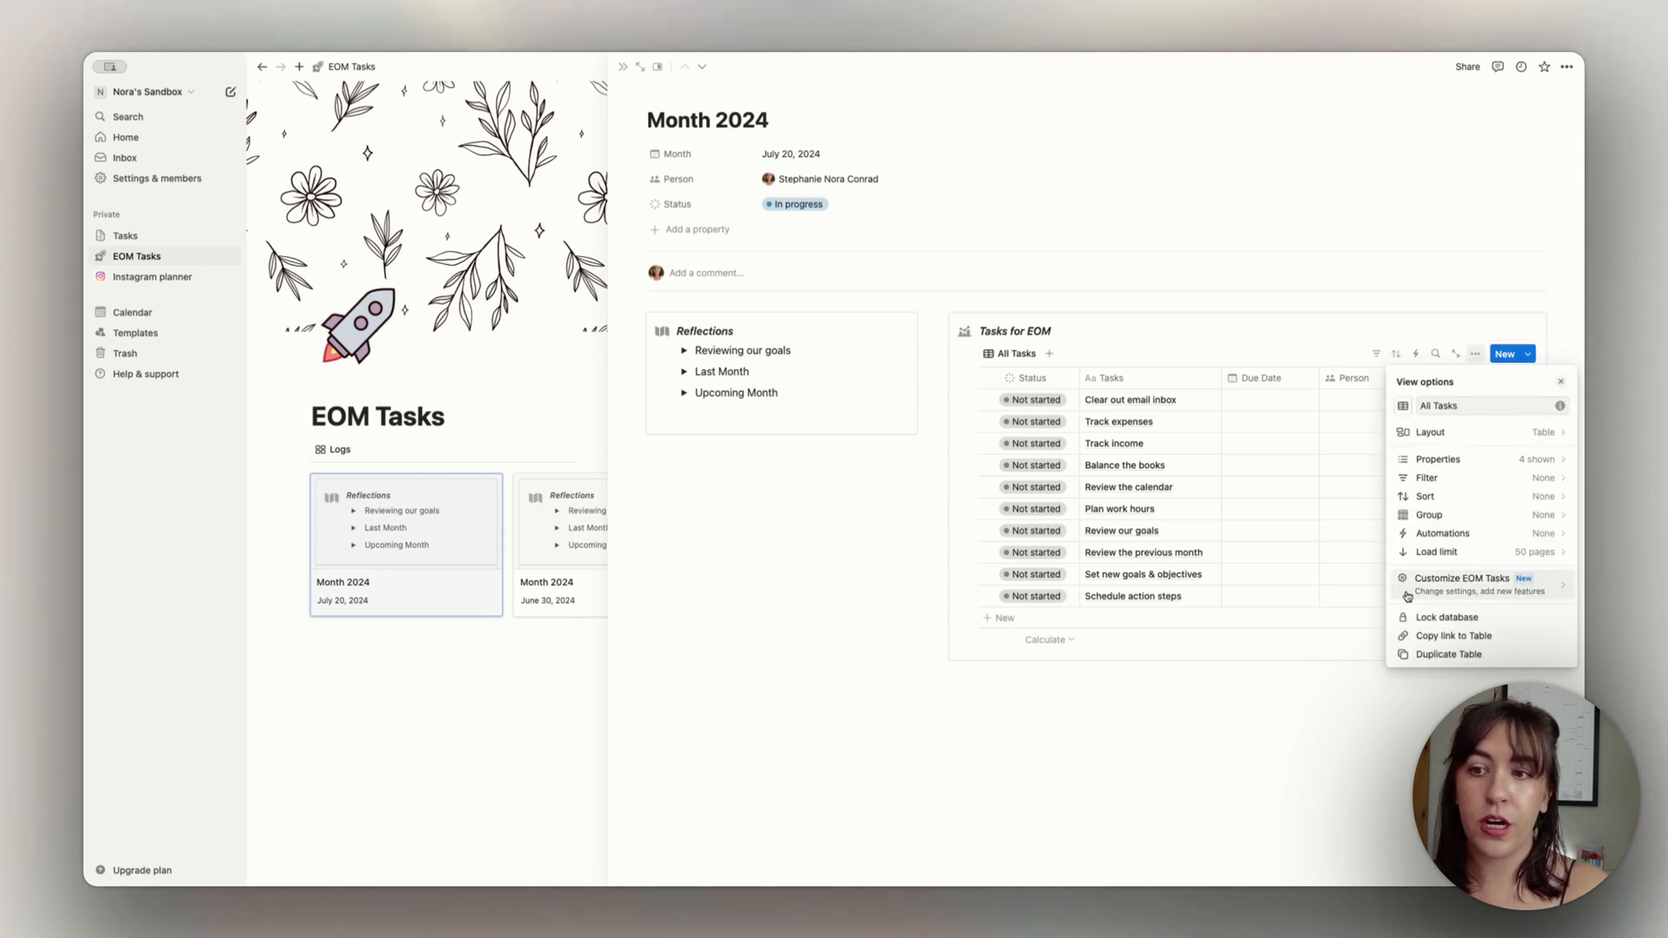
click(1447, 581)
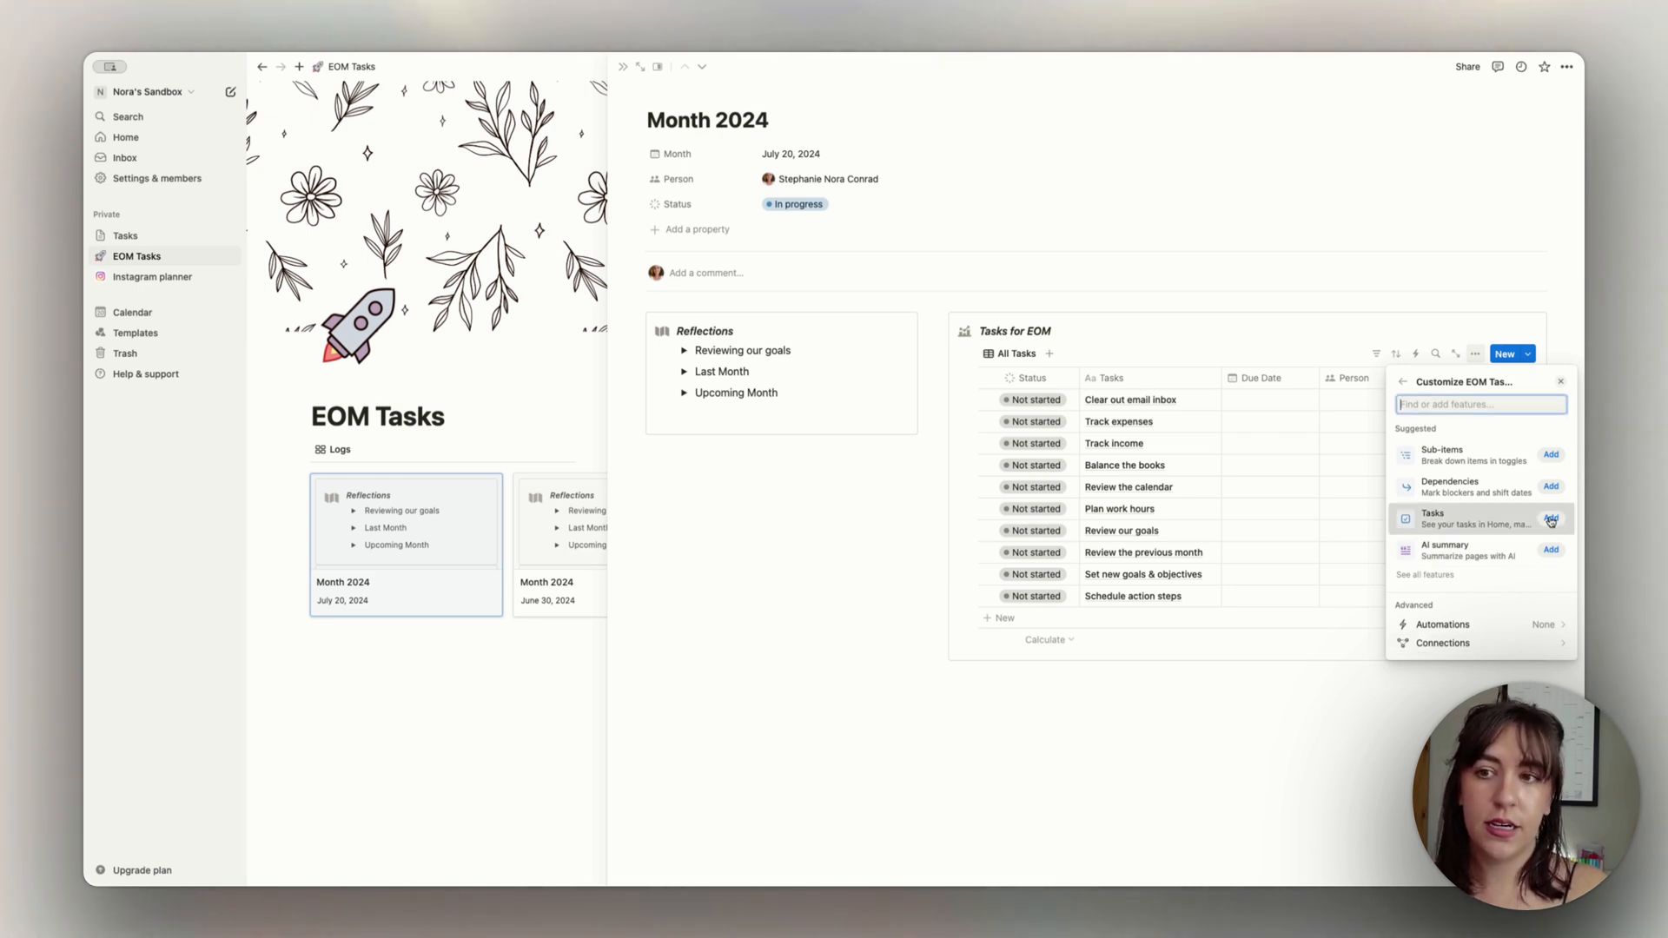
Step: Add the Tasks feature keeping Person and Due Date, and turn EOM Tasks into a task database
click(1553, 520)
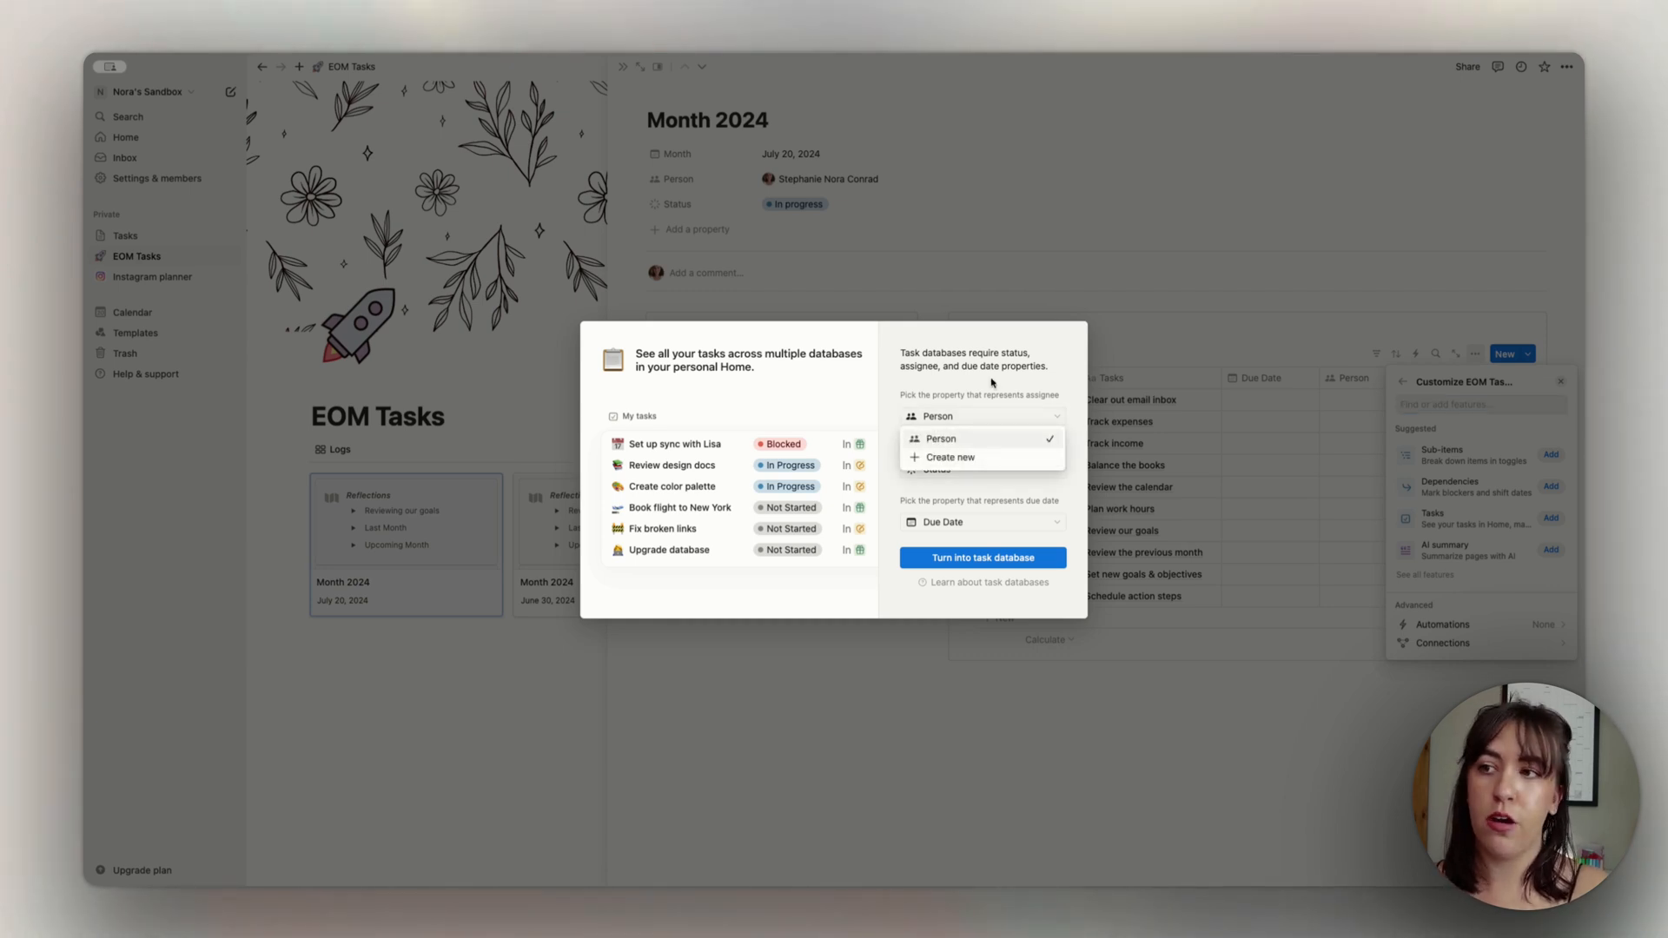
key(Escape)
click(969, 561)
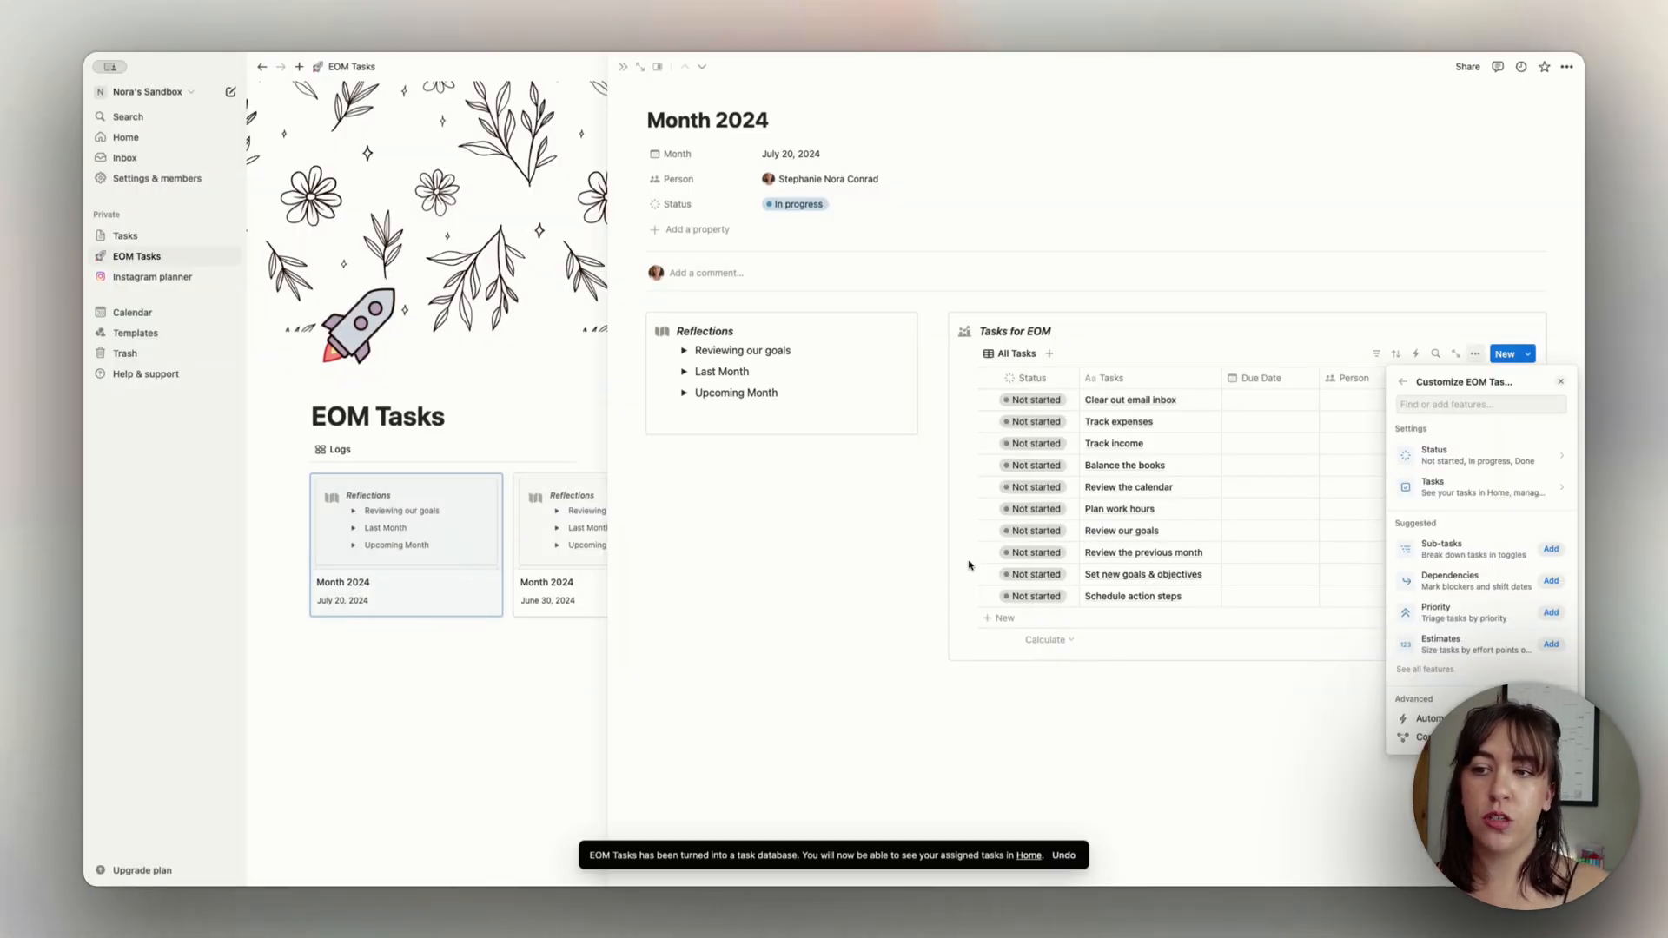
click(1309, 447)
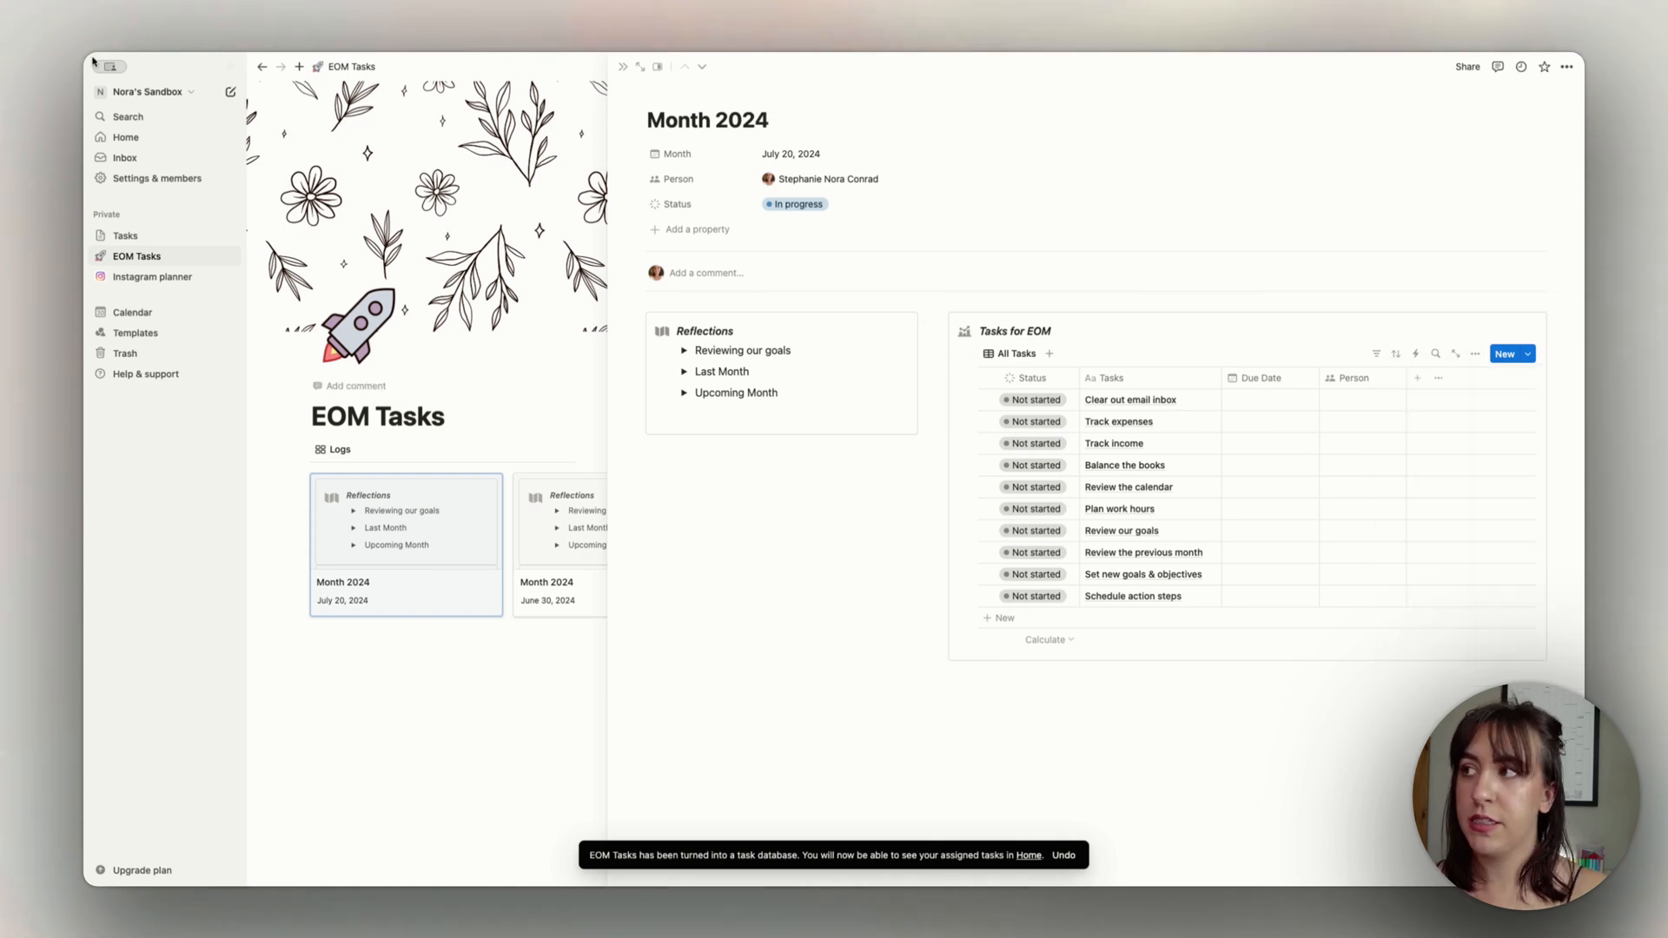
Step: Give Clear out email inbox a July 24, 2024 due date and assign it and Track expenses to yourself
click(126, 137)
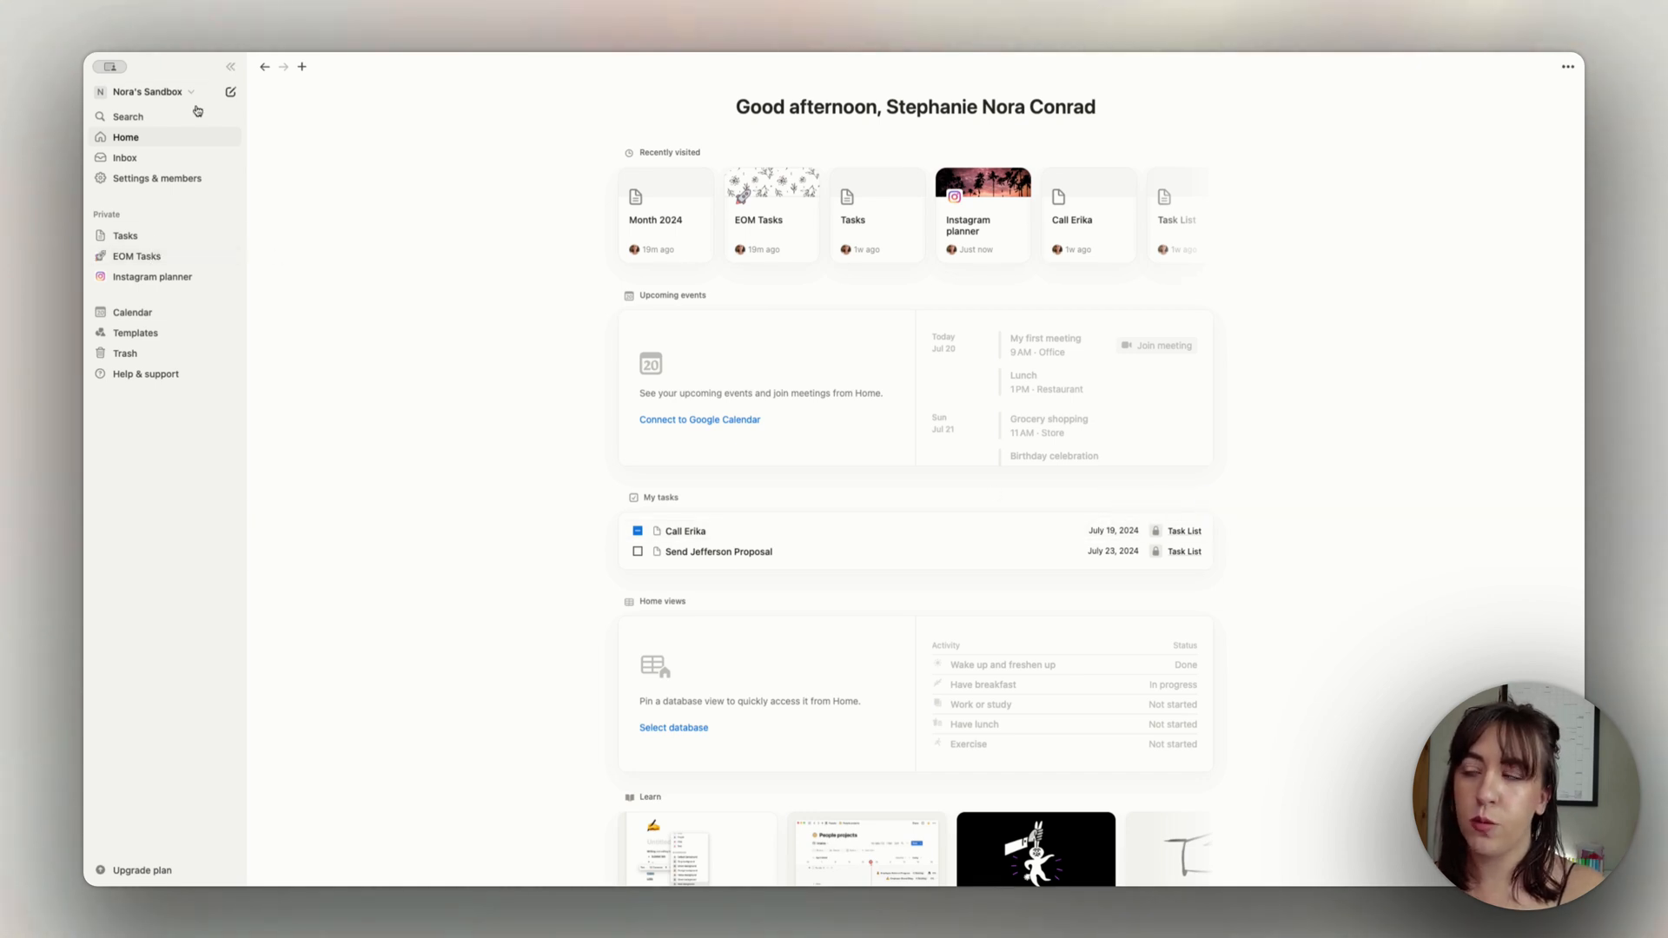
click(266, 66)
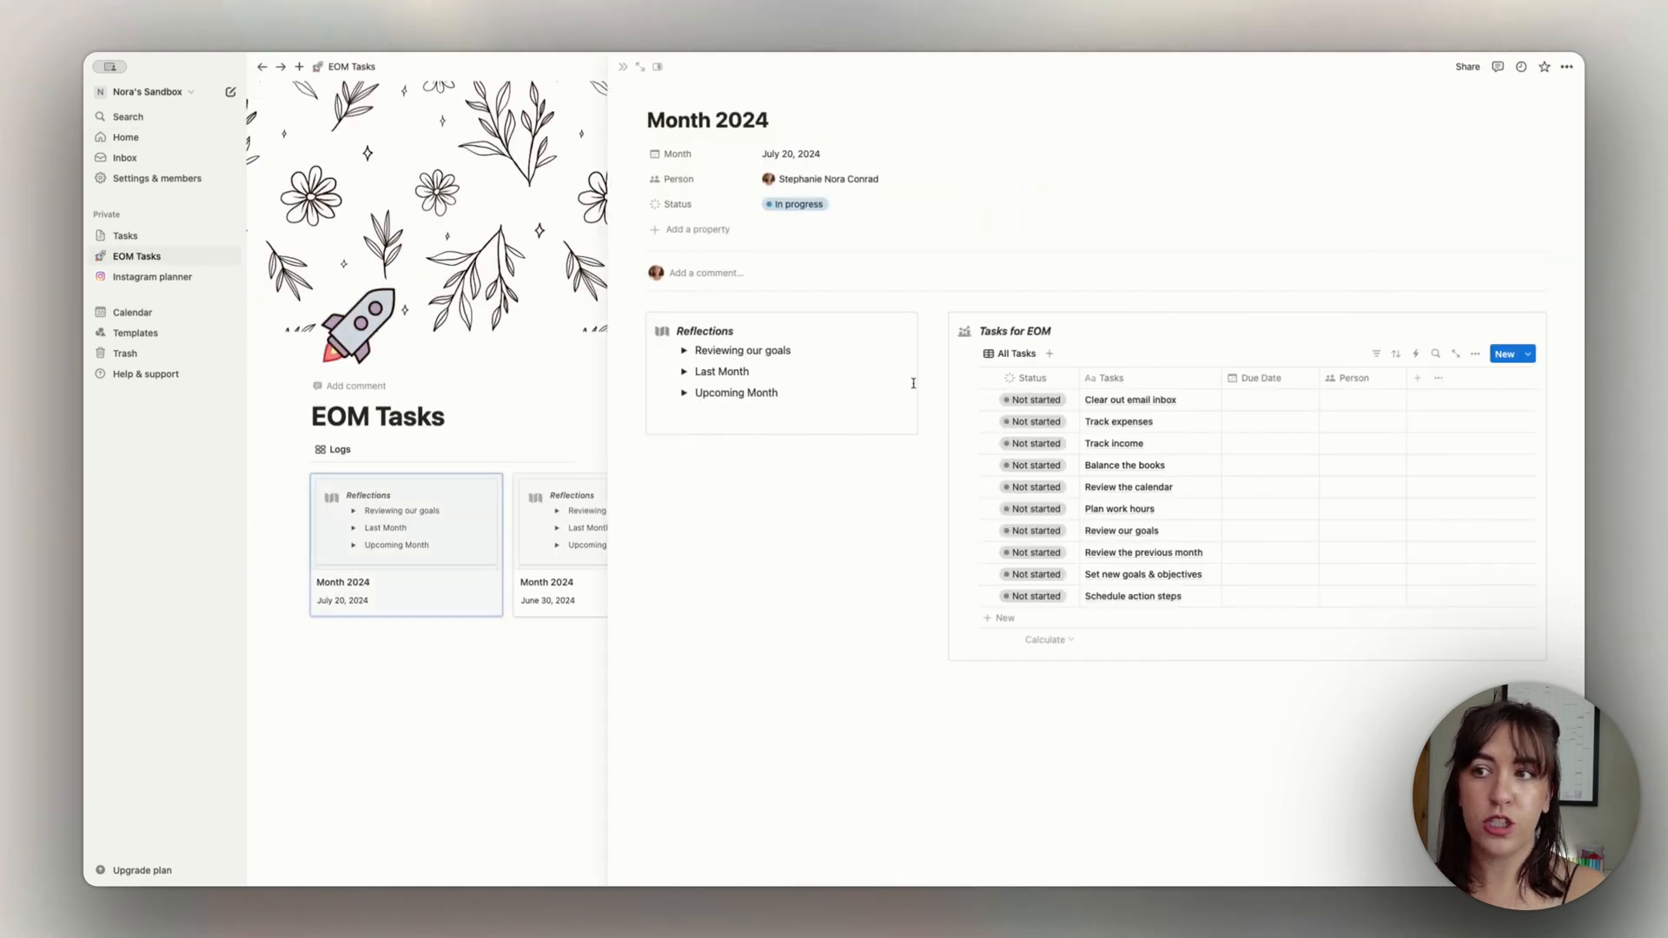
click(1273, 397)
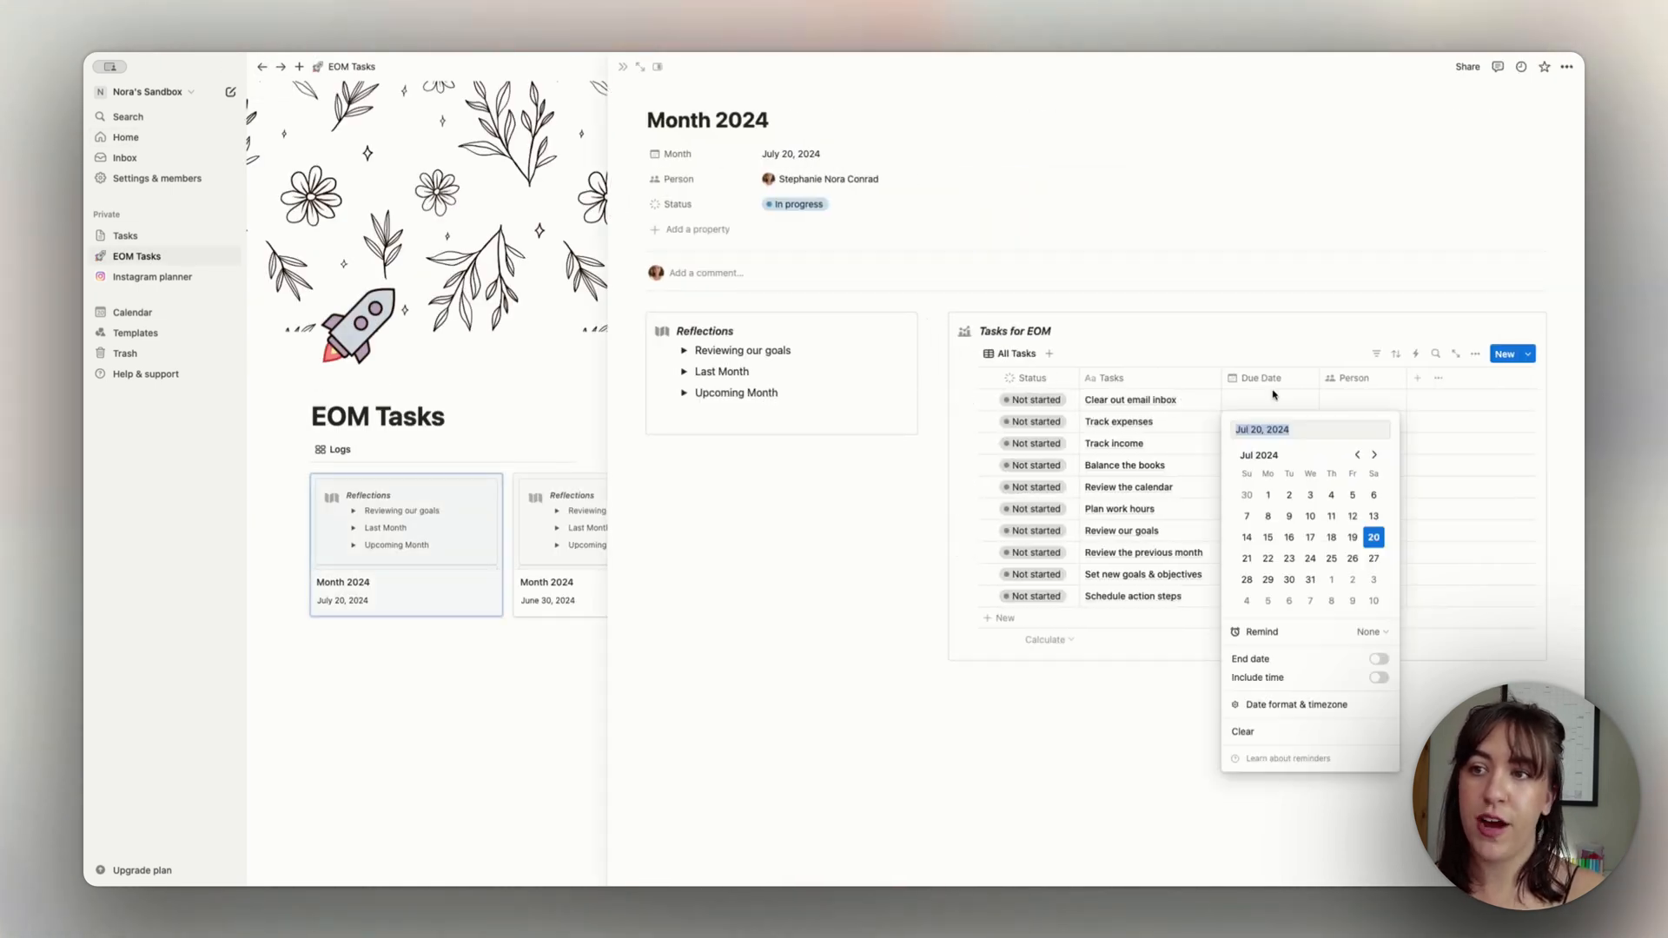
click(1310, 560)
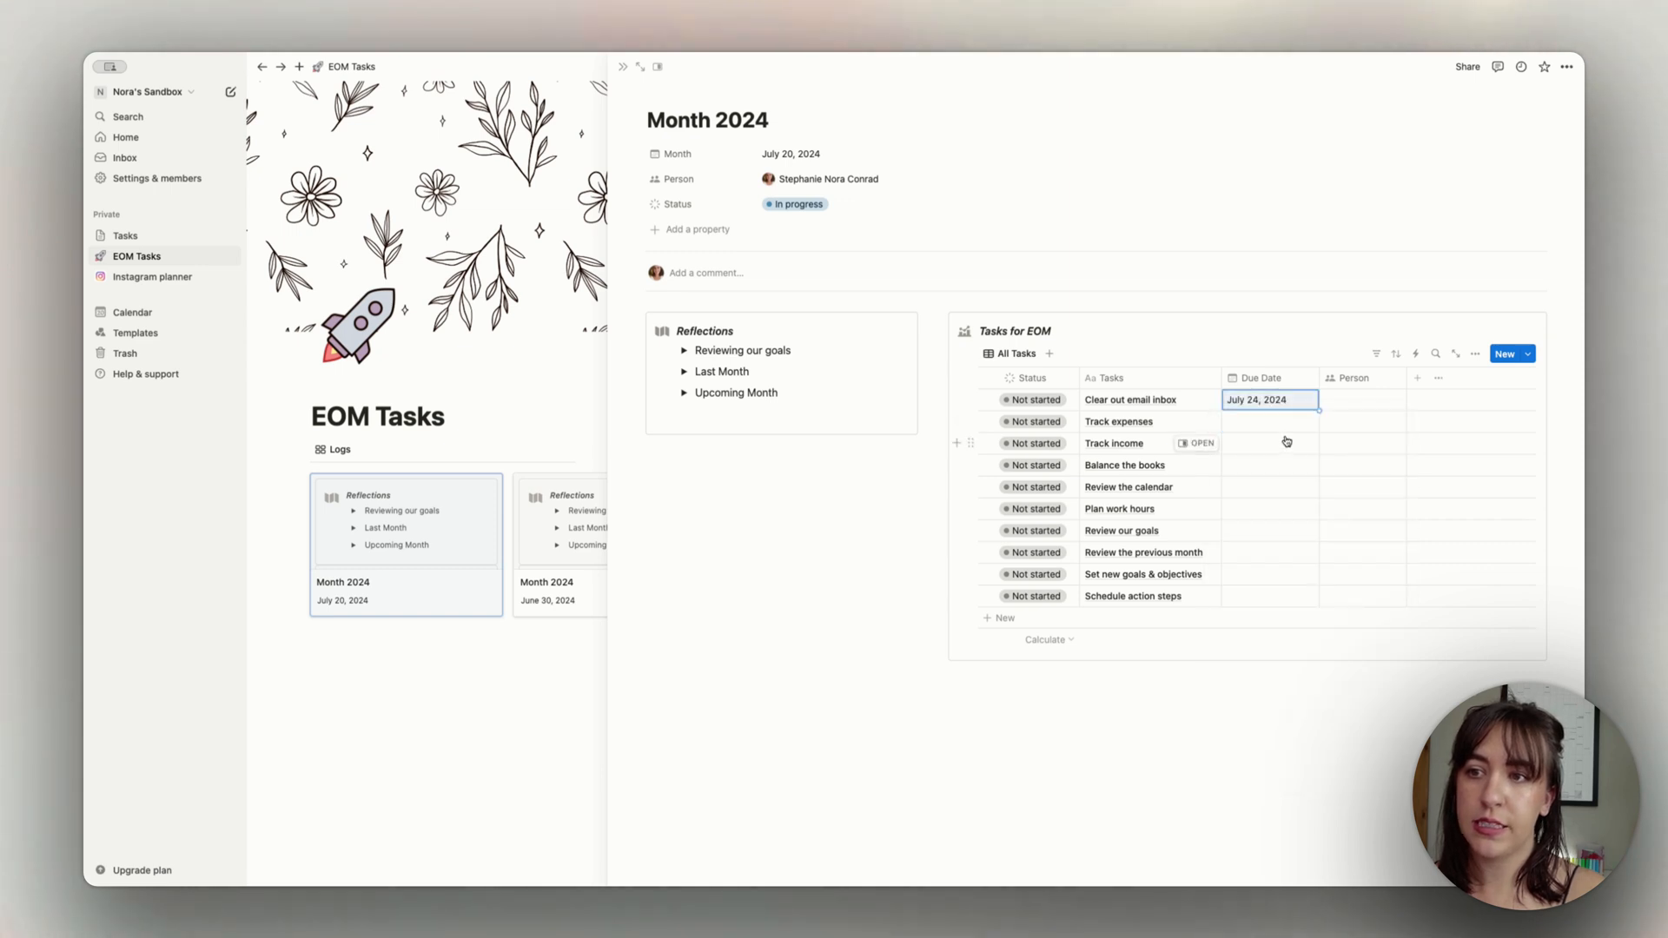
click(1361, 399)
click(1363, 466)
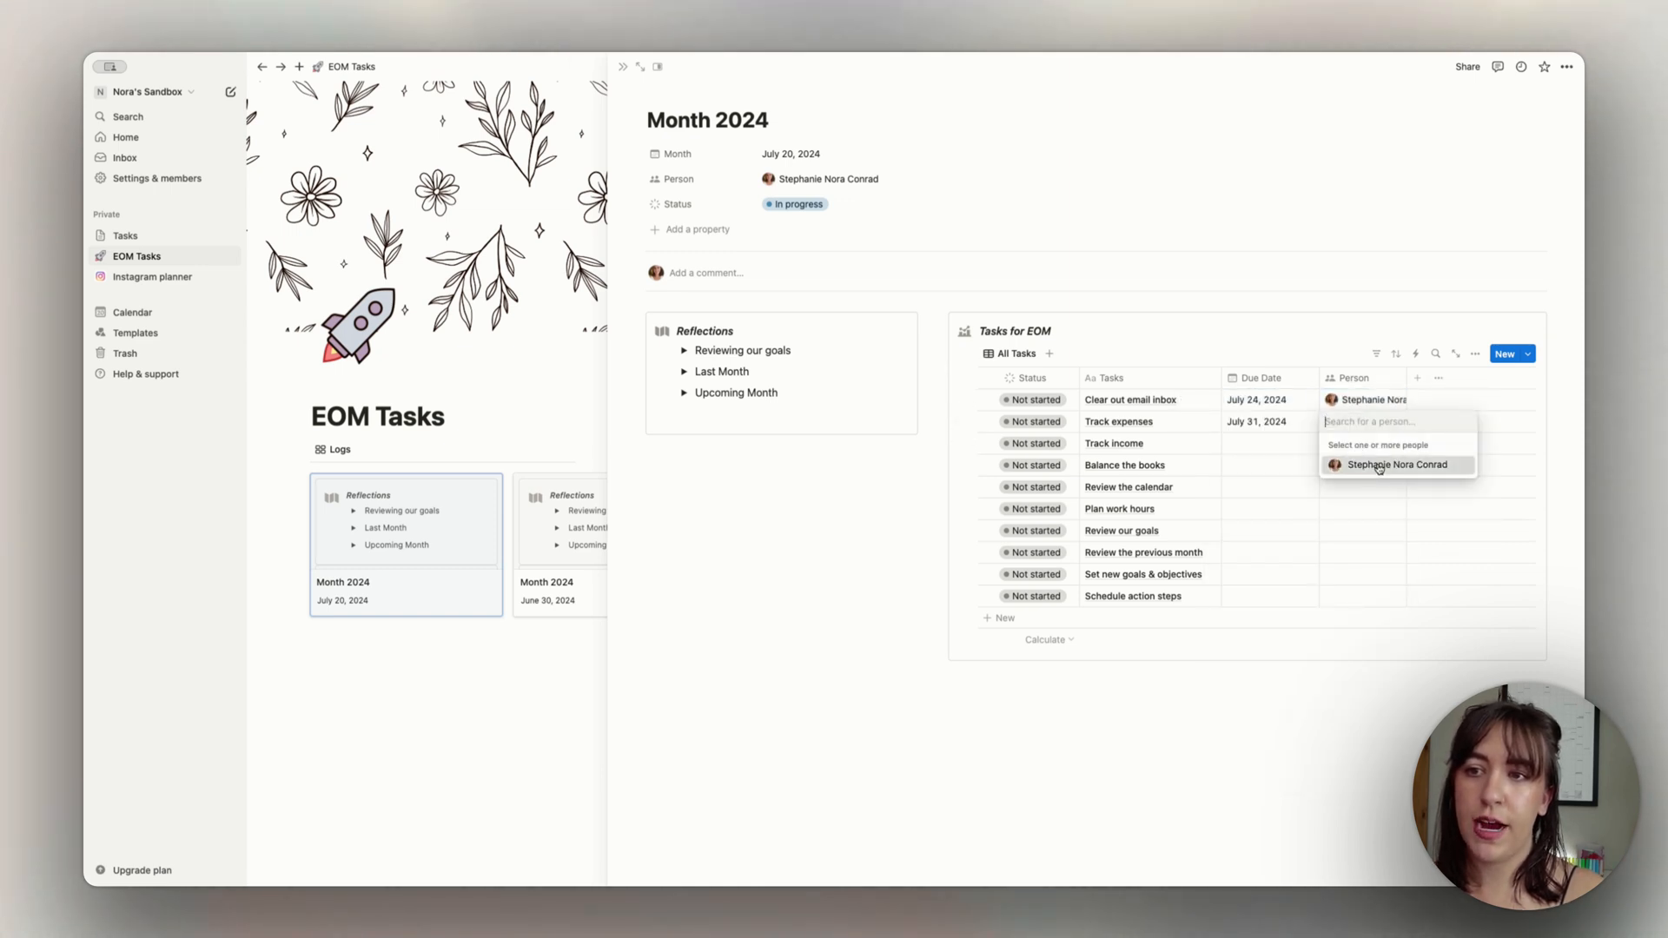
key(Escape)
Step: Drag-fill the Person column so every EOM task is assigned to Stephanie, then check My tasks on Home
click(126, 137)
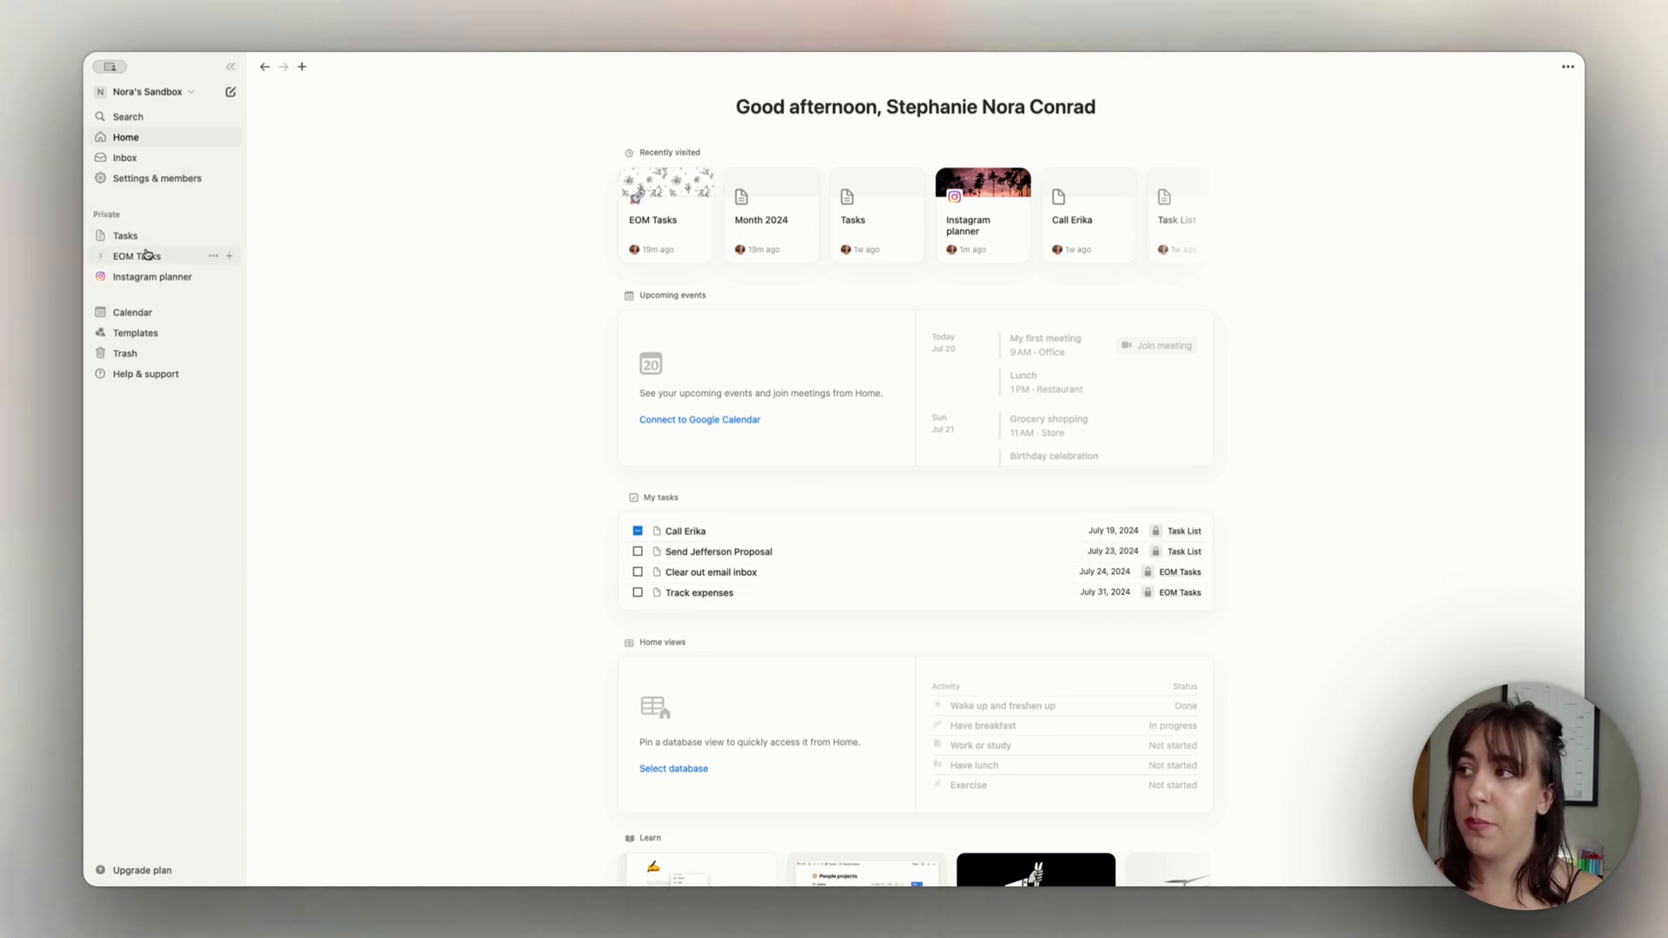
click(261, 68)
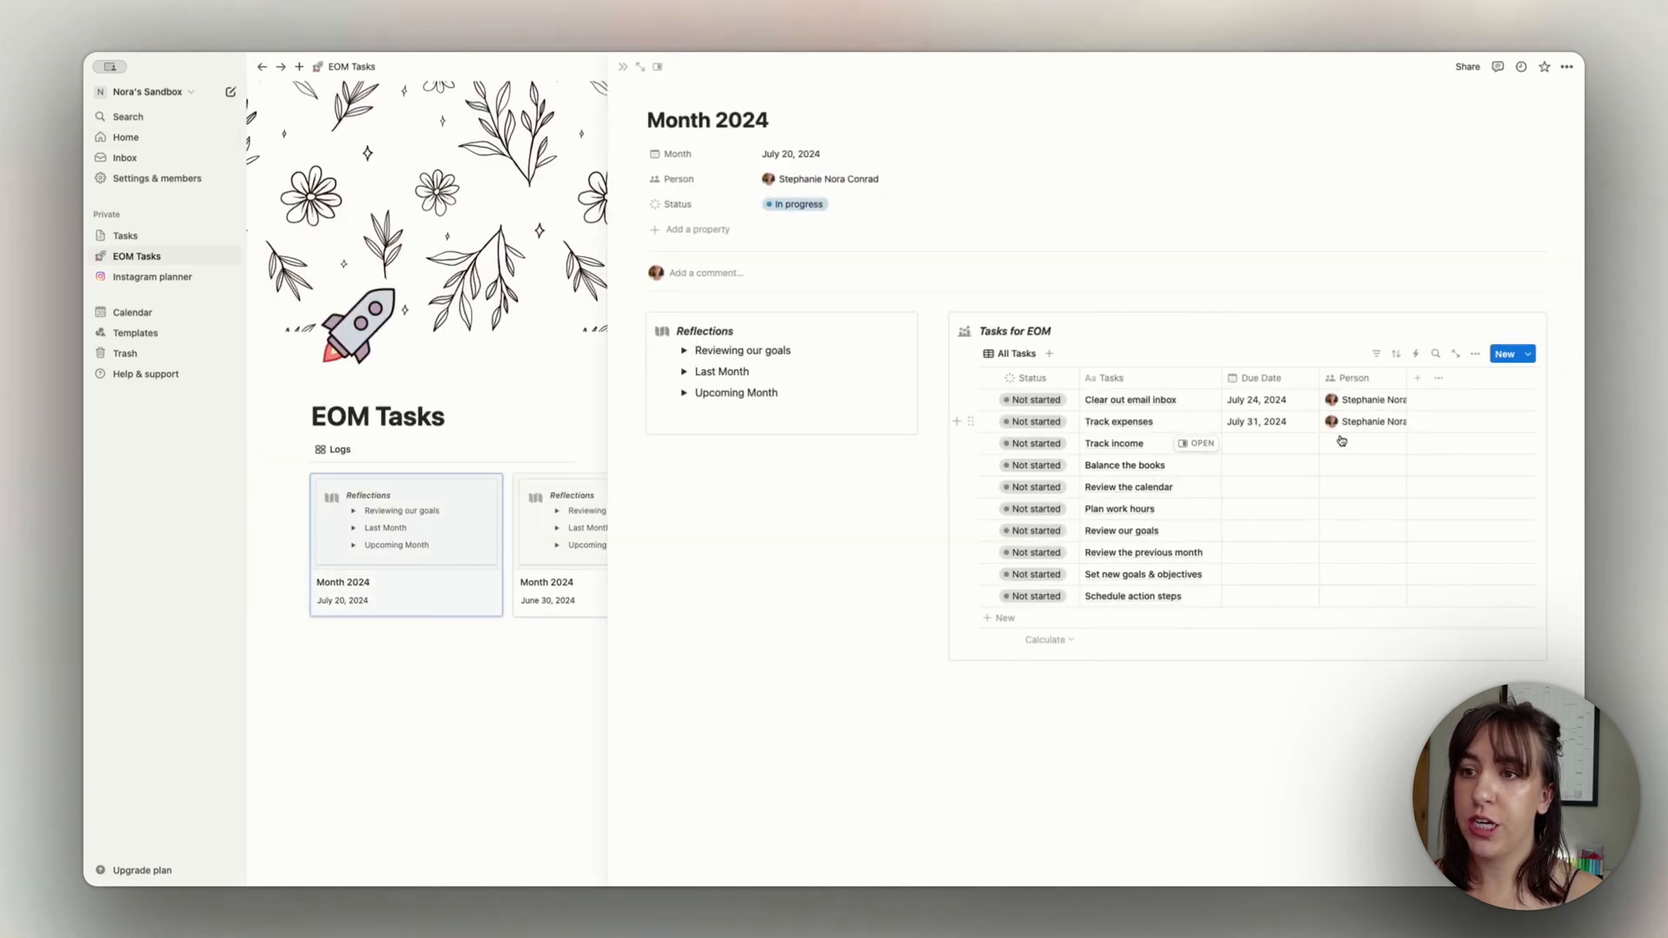
mouse_move(1406, 448)
mouse_down()
mouse_move(1406, 568)
mouse_move(1341, 607)
mouse_up()
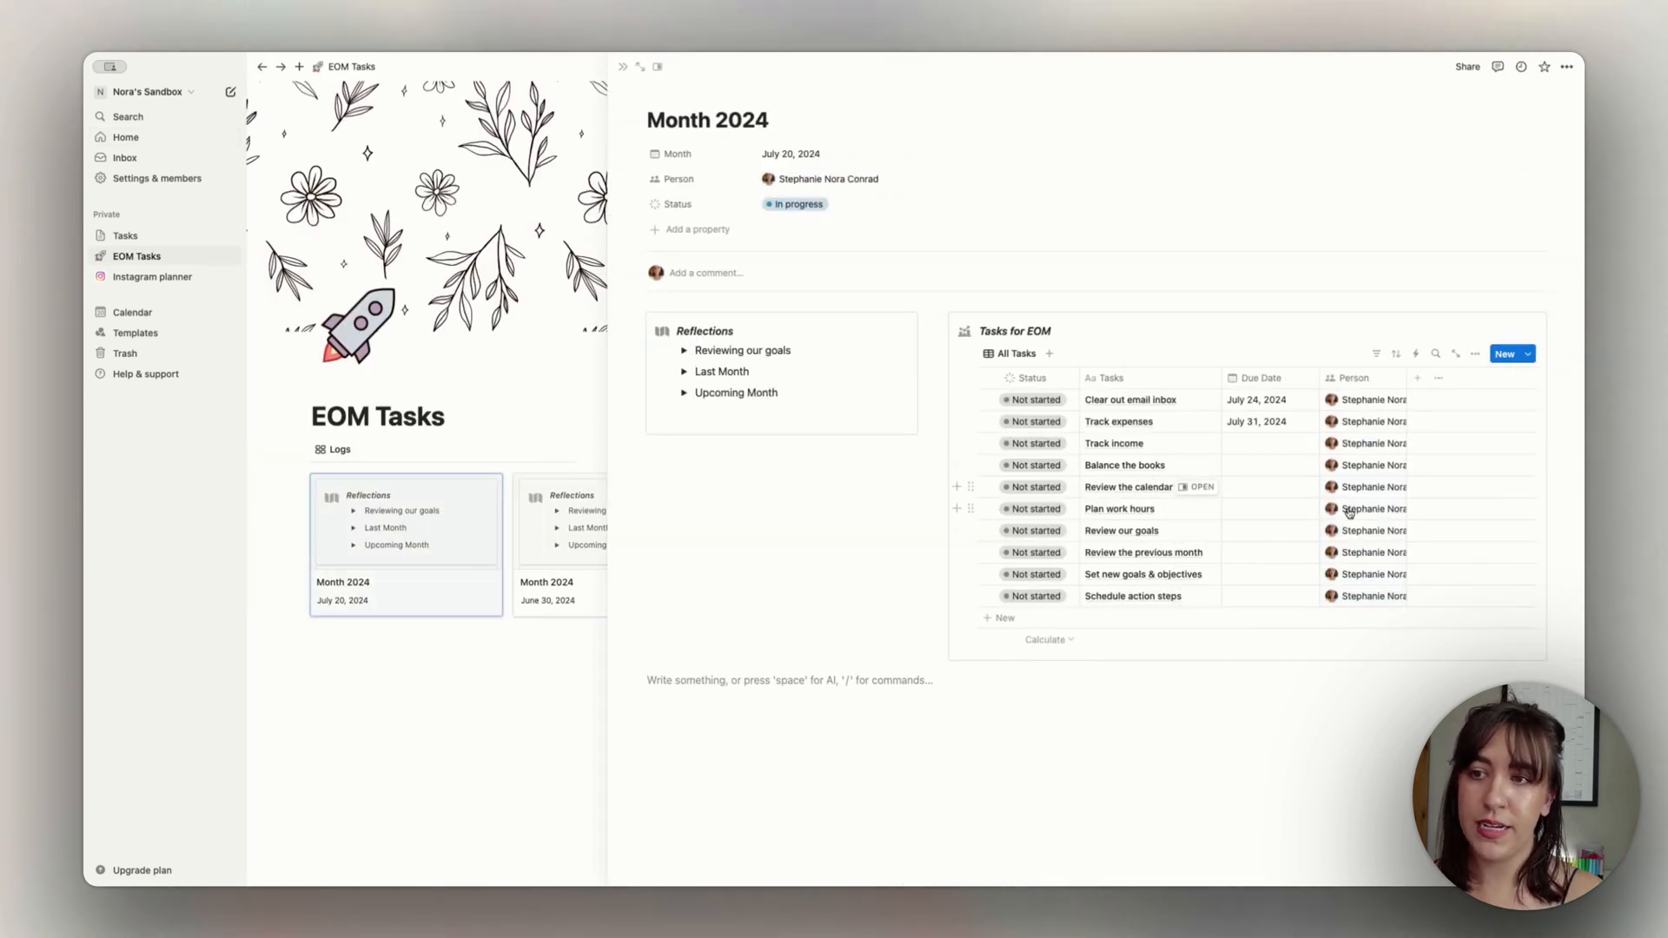
click(125, 137)
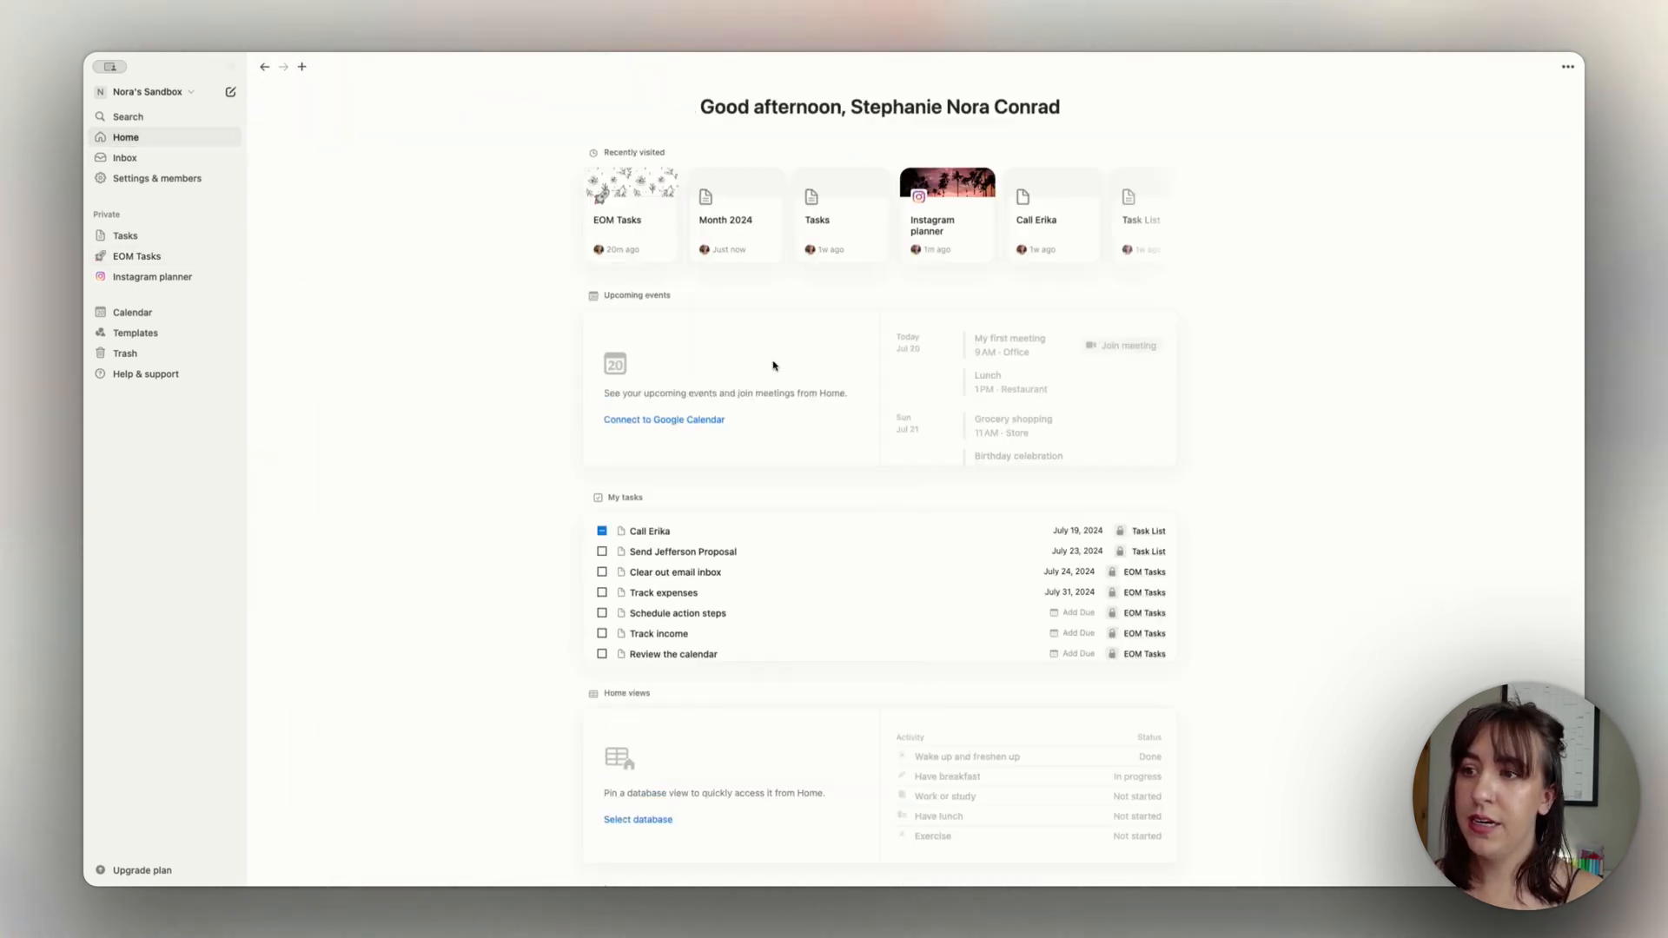
scroll(905, 597, down, 1)
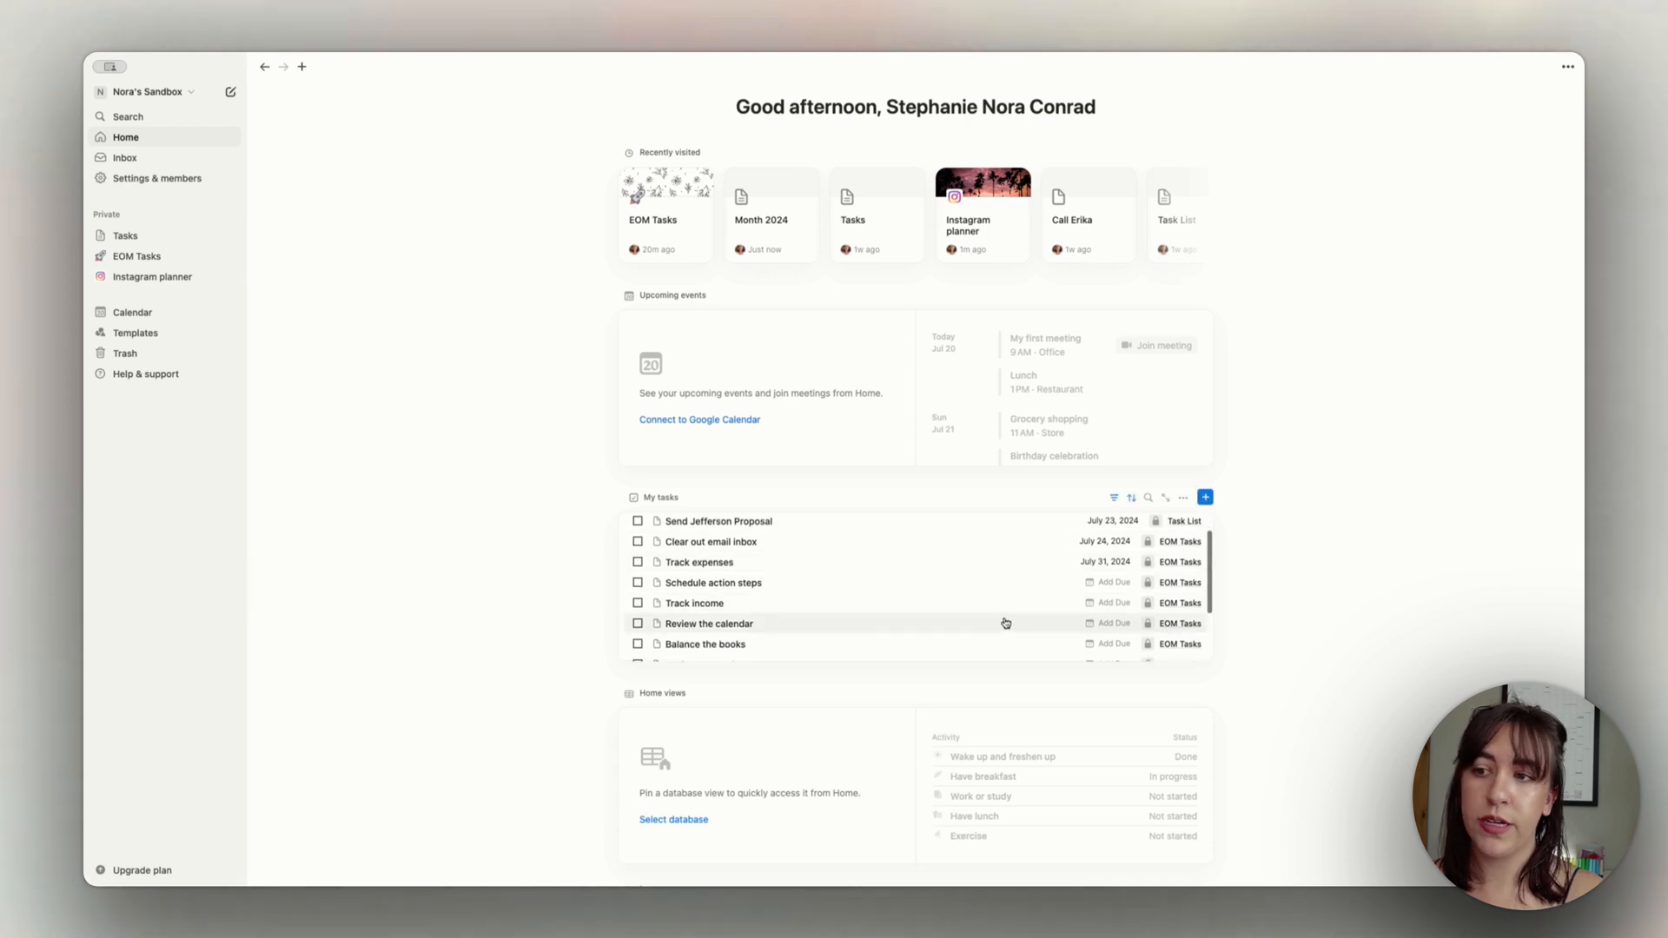
scroll(856, 586, down, 2)
scroll(868, 588, down, 2)
scroll(971, 598, down, 1)
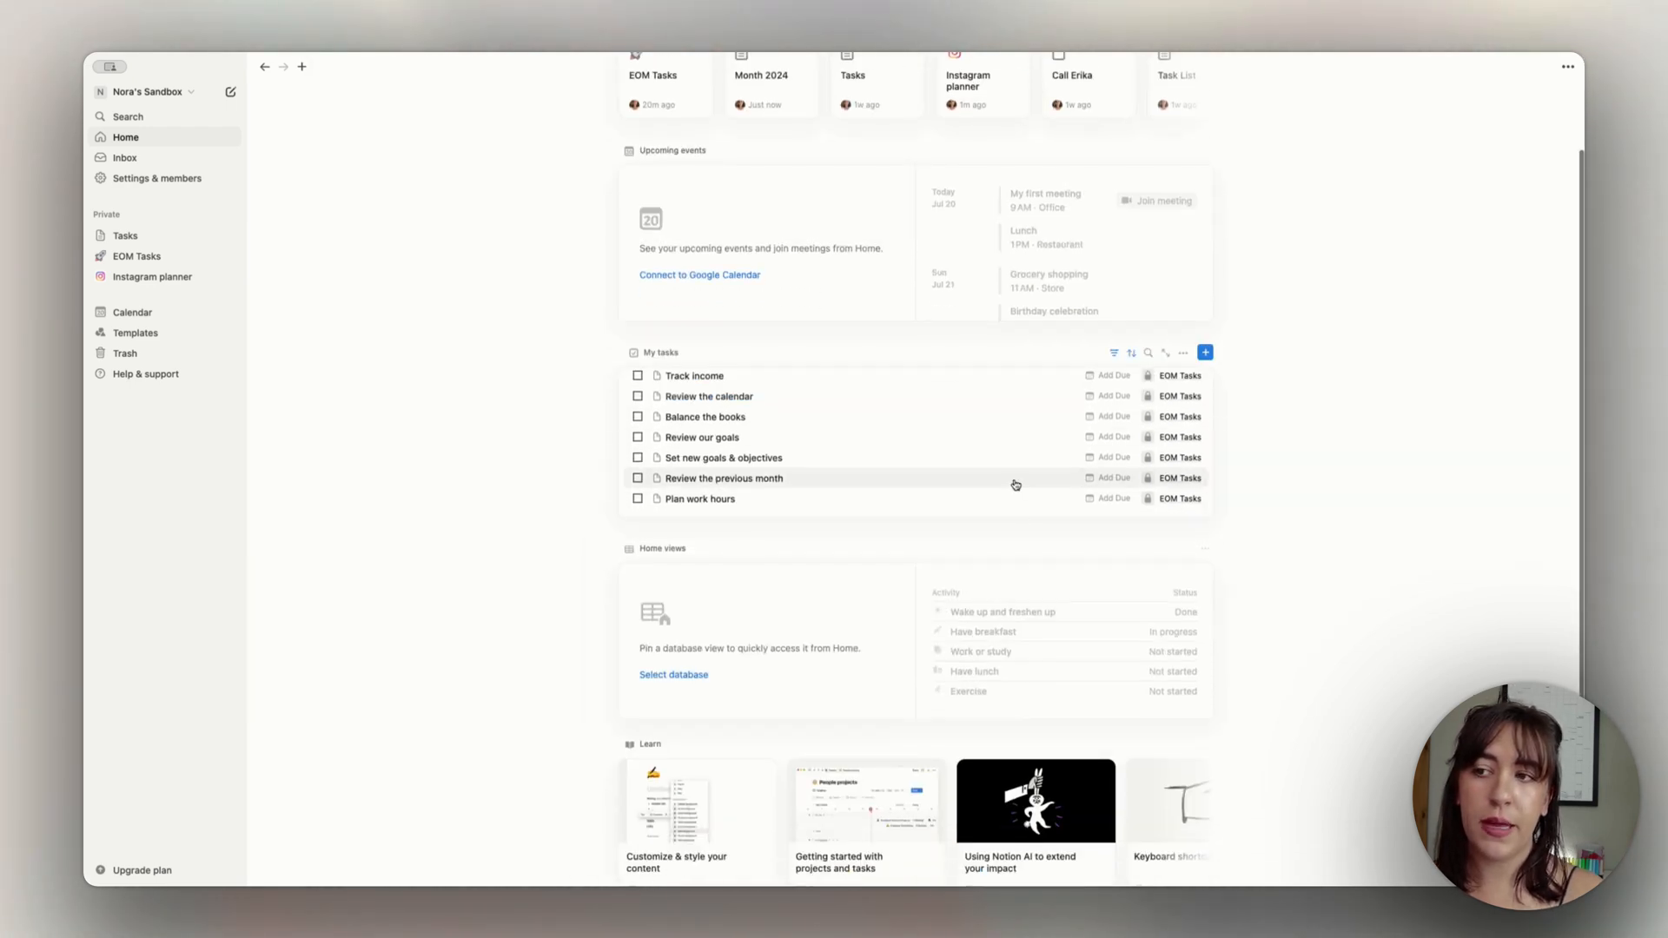
scroll(1109, 500, up, 5)
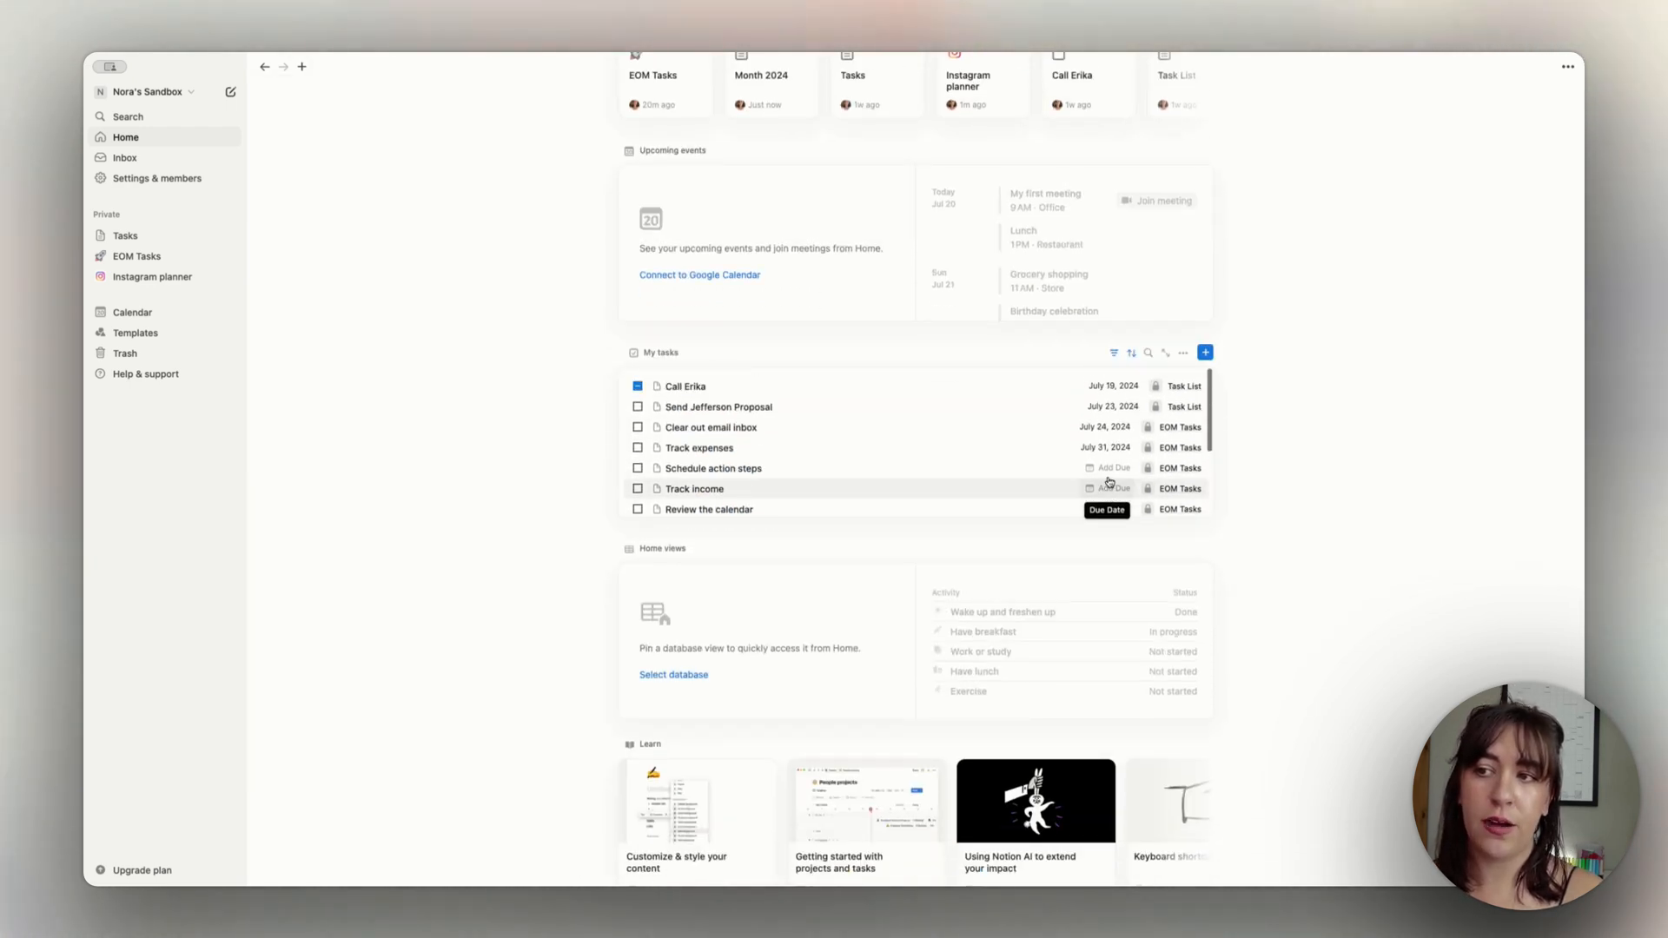
Step: Give Schedule action steps a July 19, 2024 due date from the My tasks widget
click(1109, 471)
click(1211, 605)
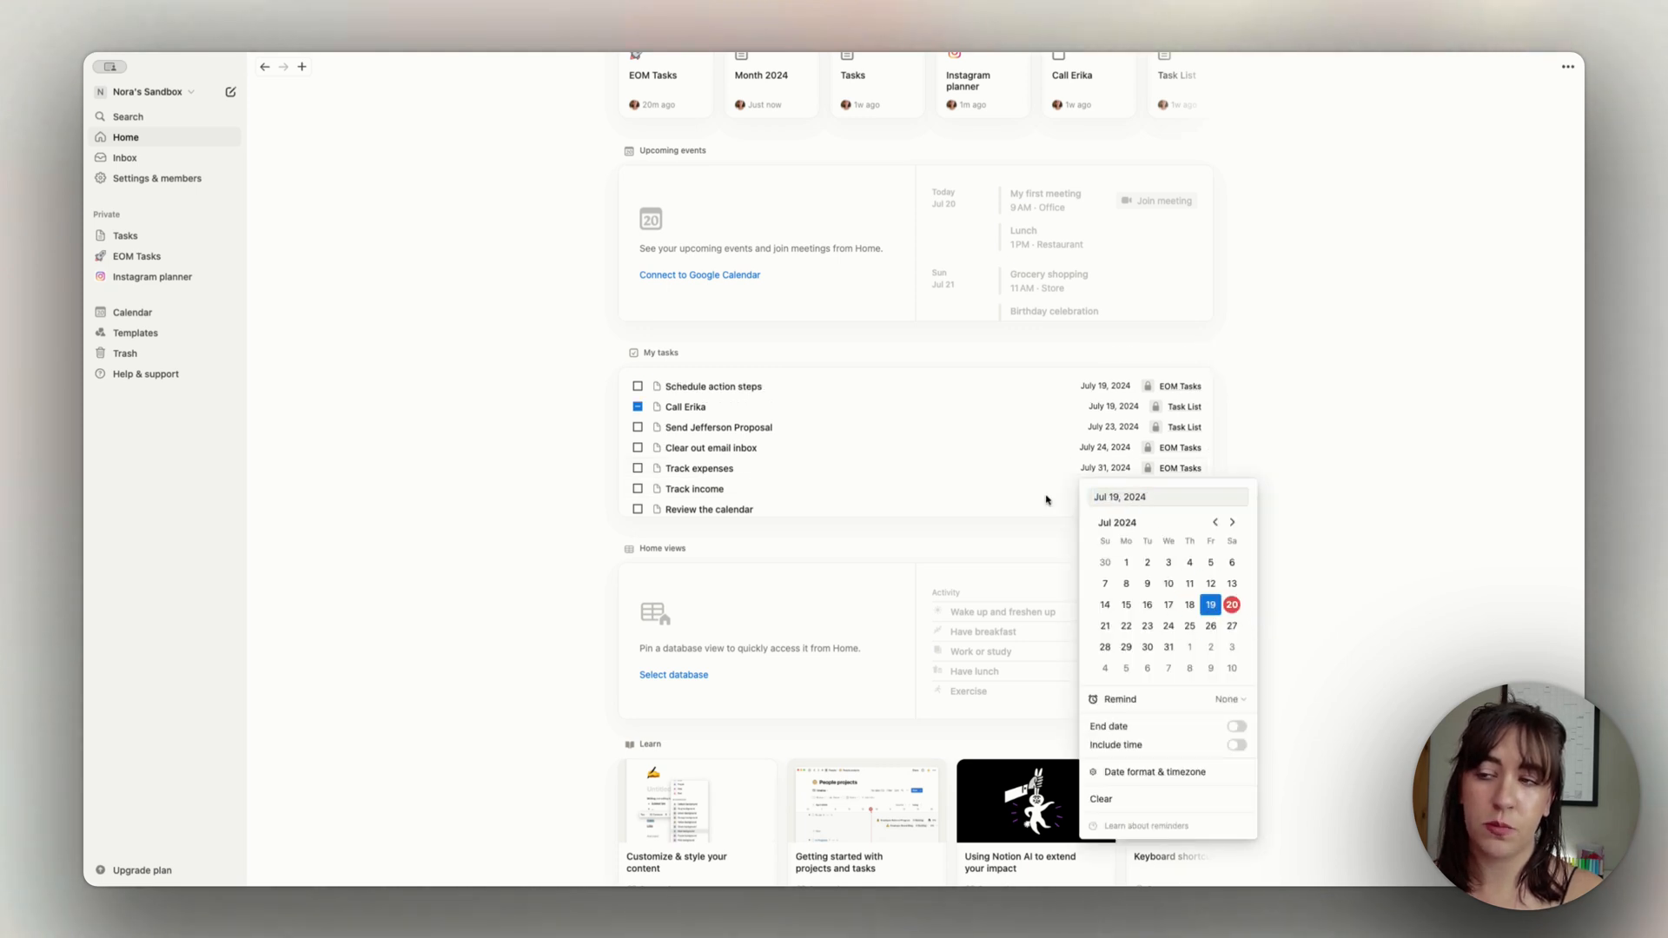
click(1036, 487)
Step: Review the My tasks filter's status conditions and its sort settings, then close them
click(1110, 354)
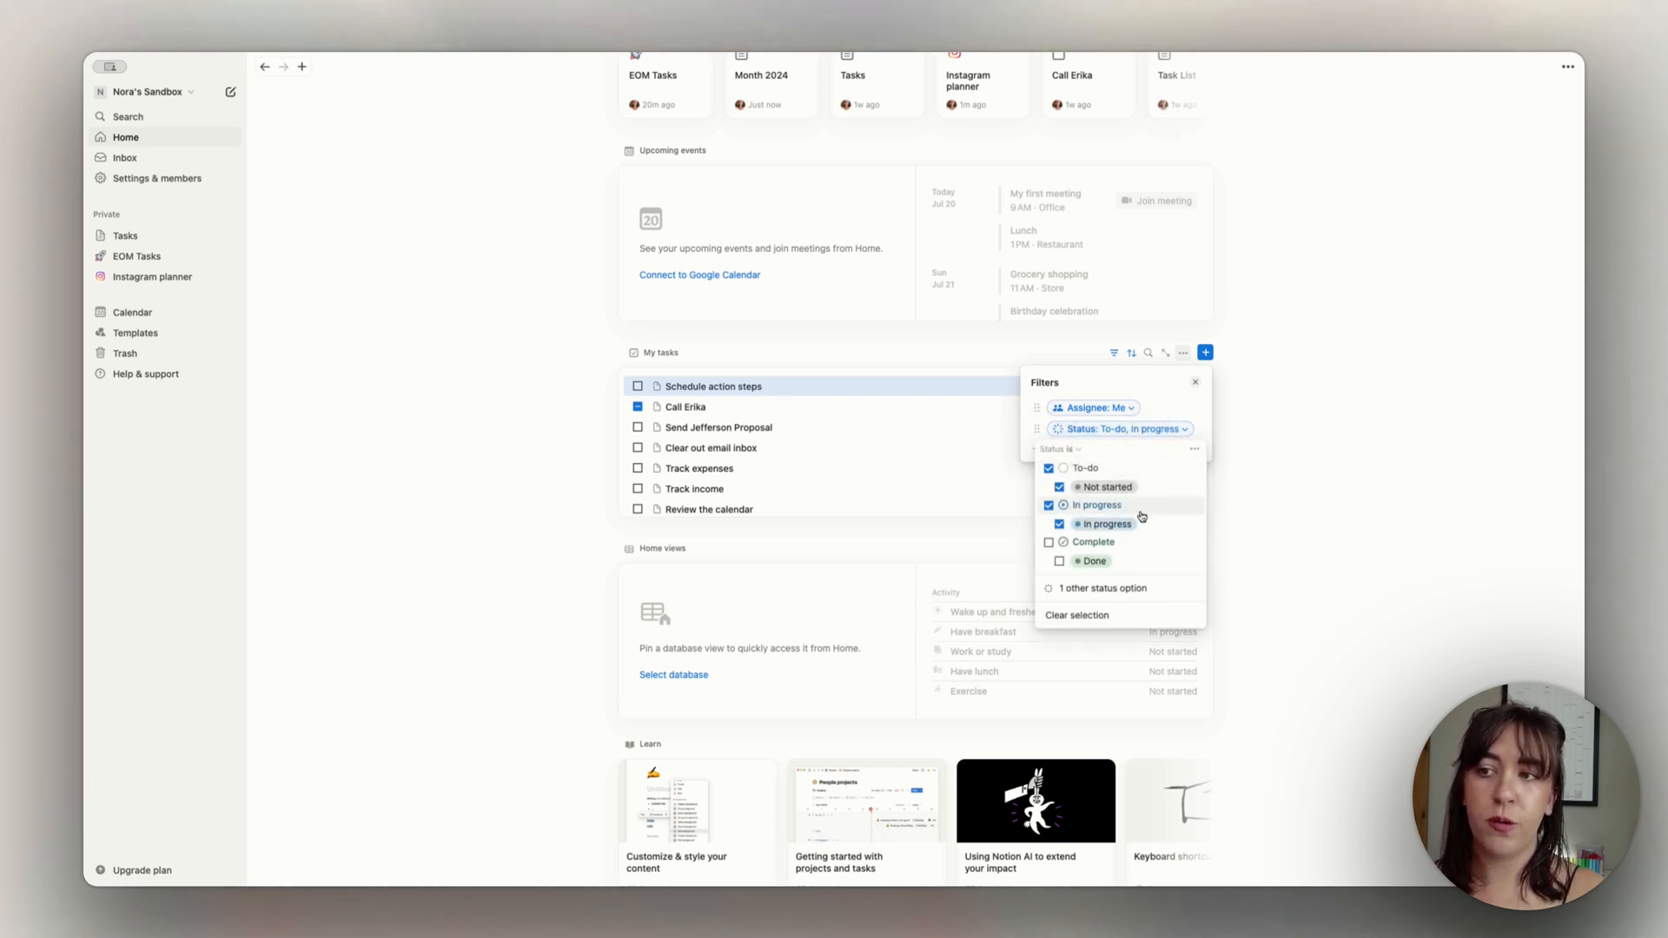
click(1122, 558)
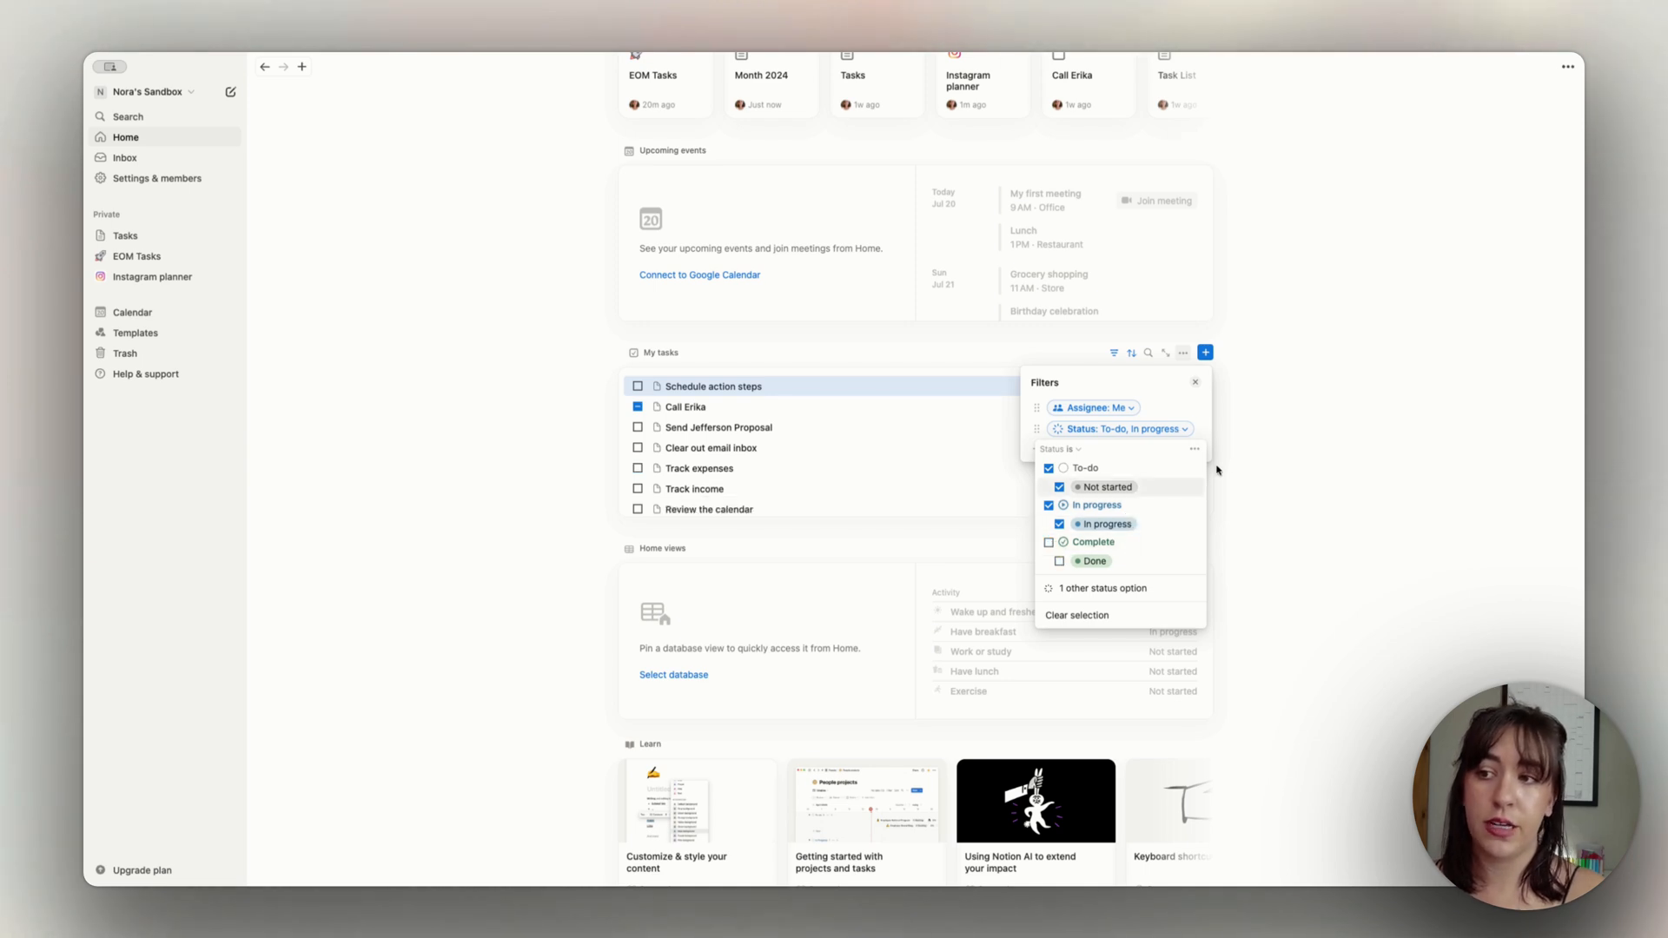
click(1134, 352)
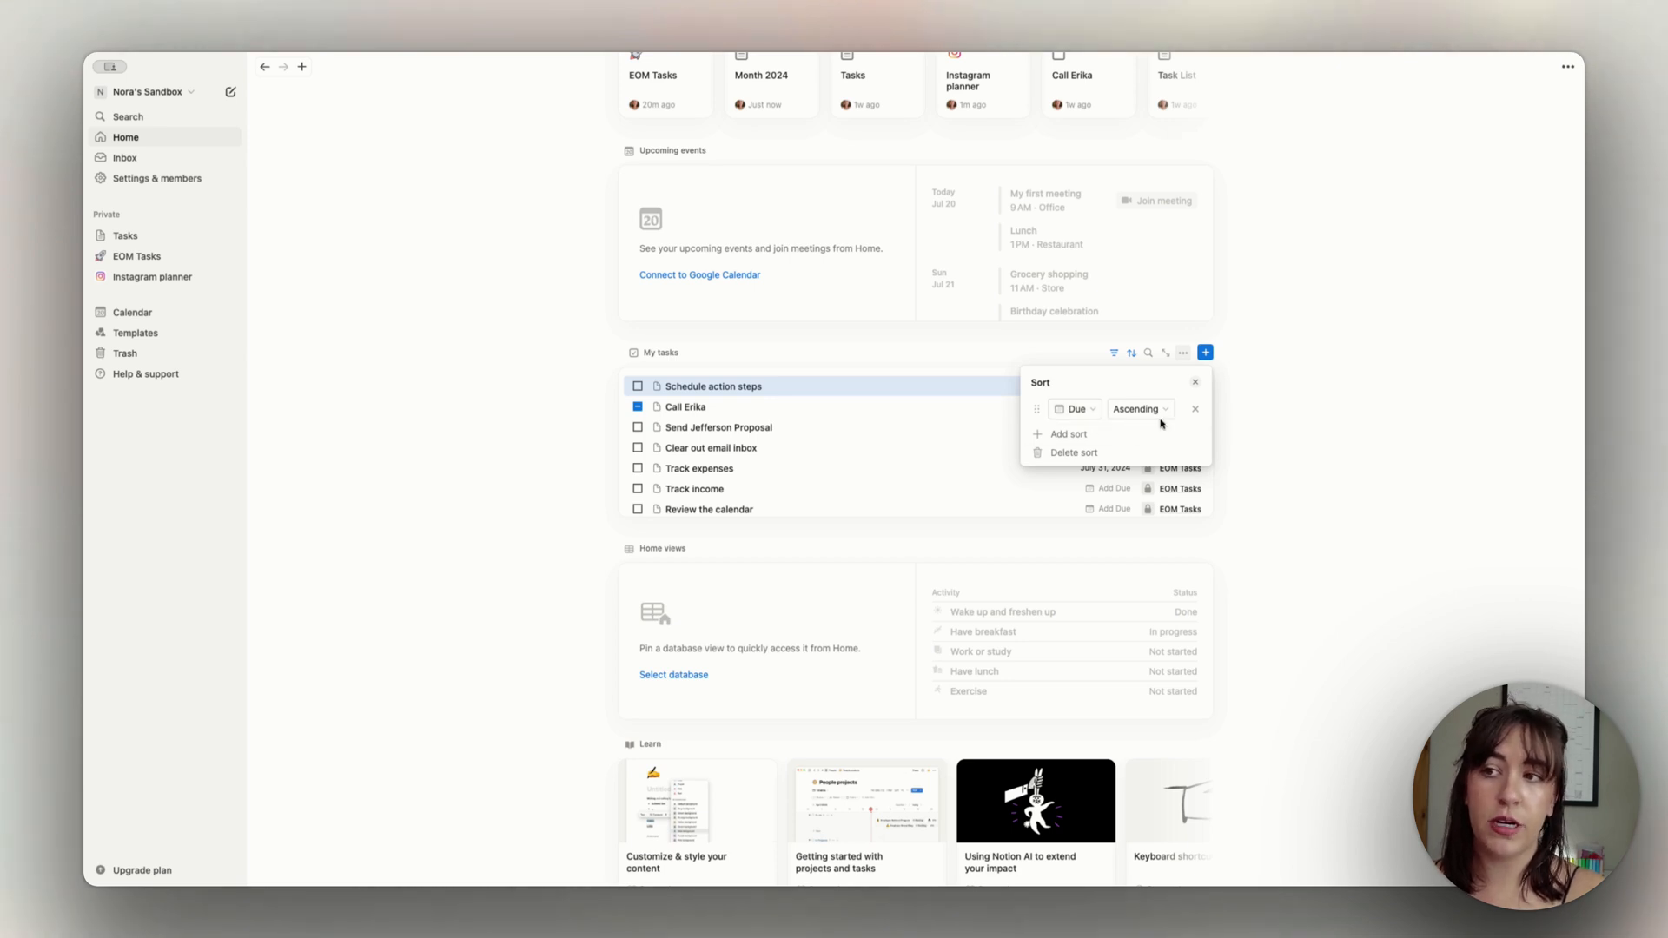
click(1249, 416)
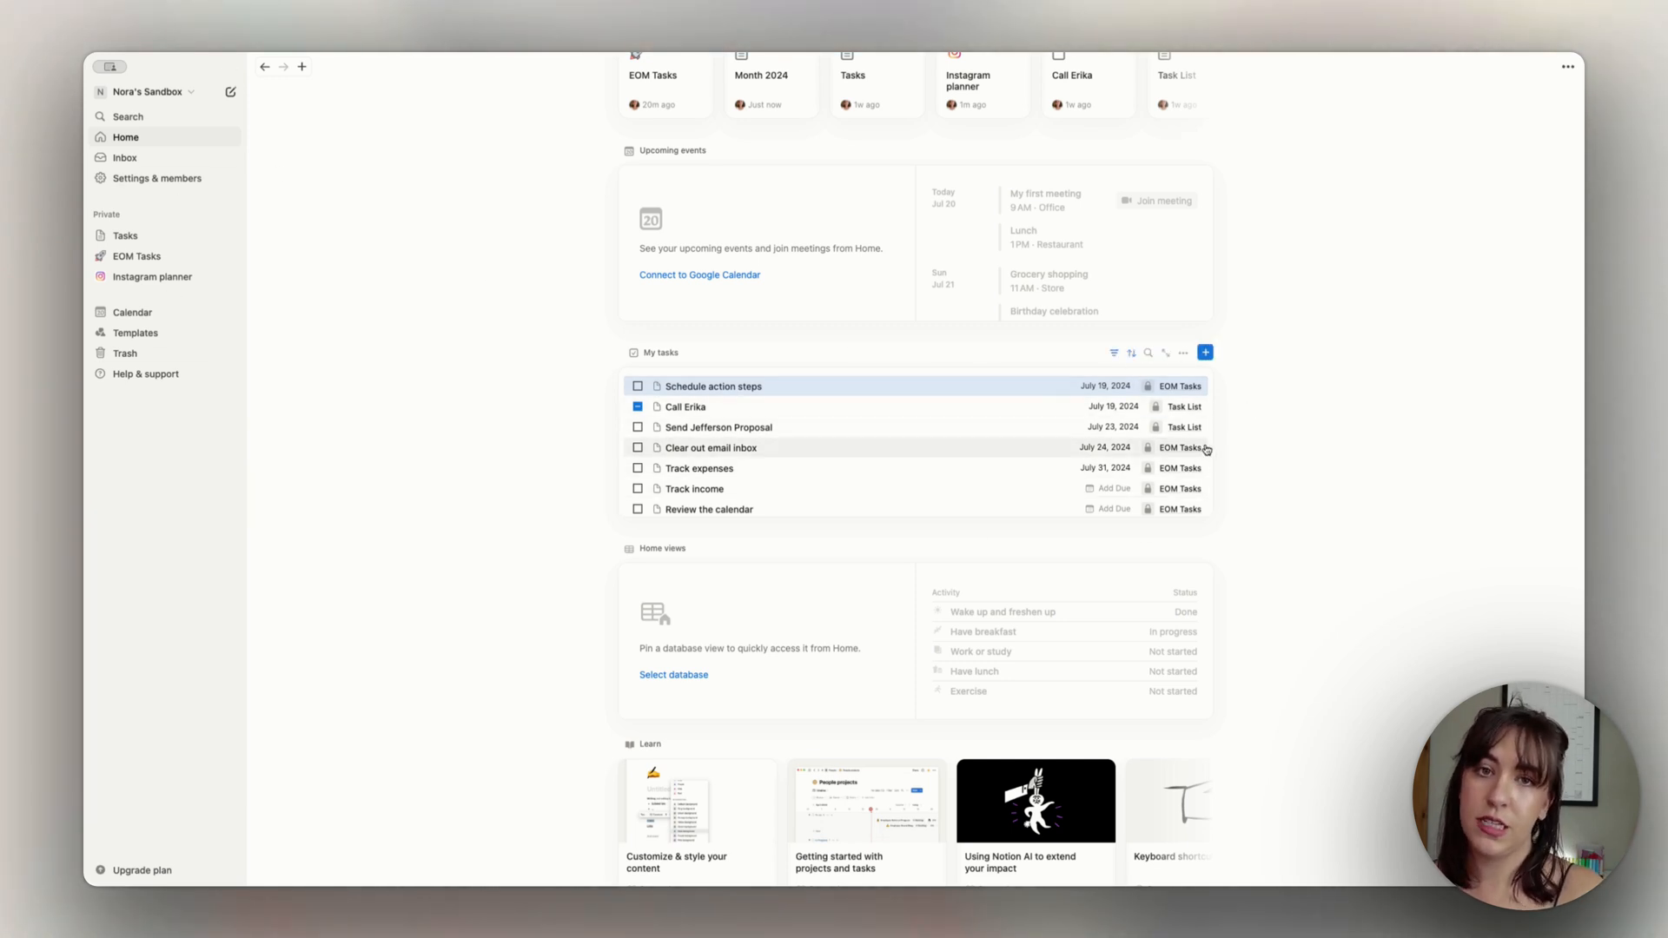
scroll(1258, 459, down, 2)
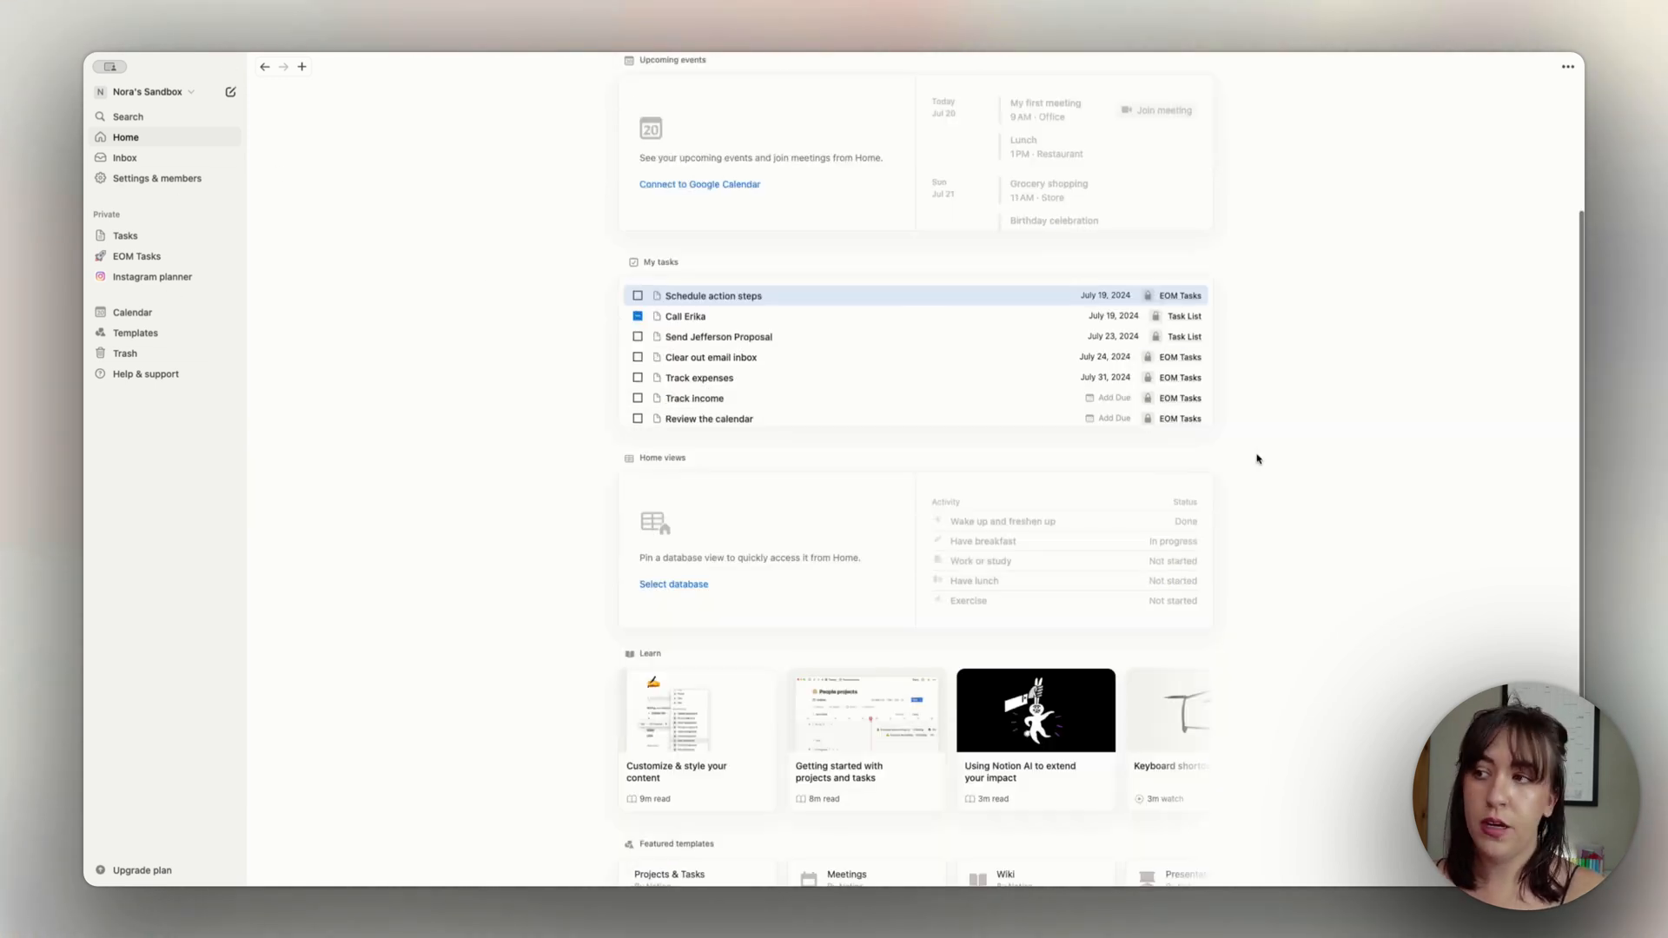
click(151, 276)
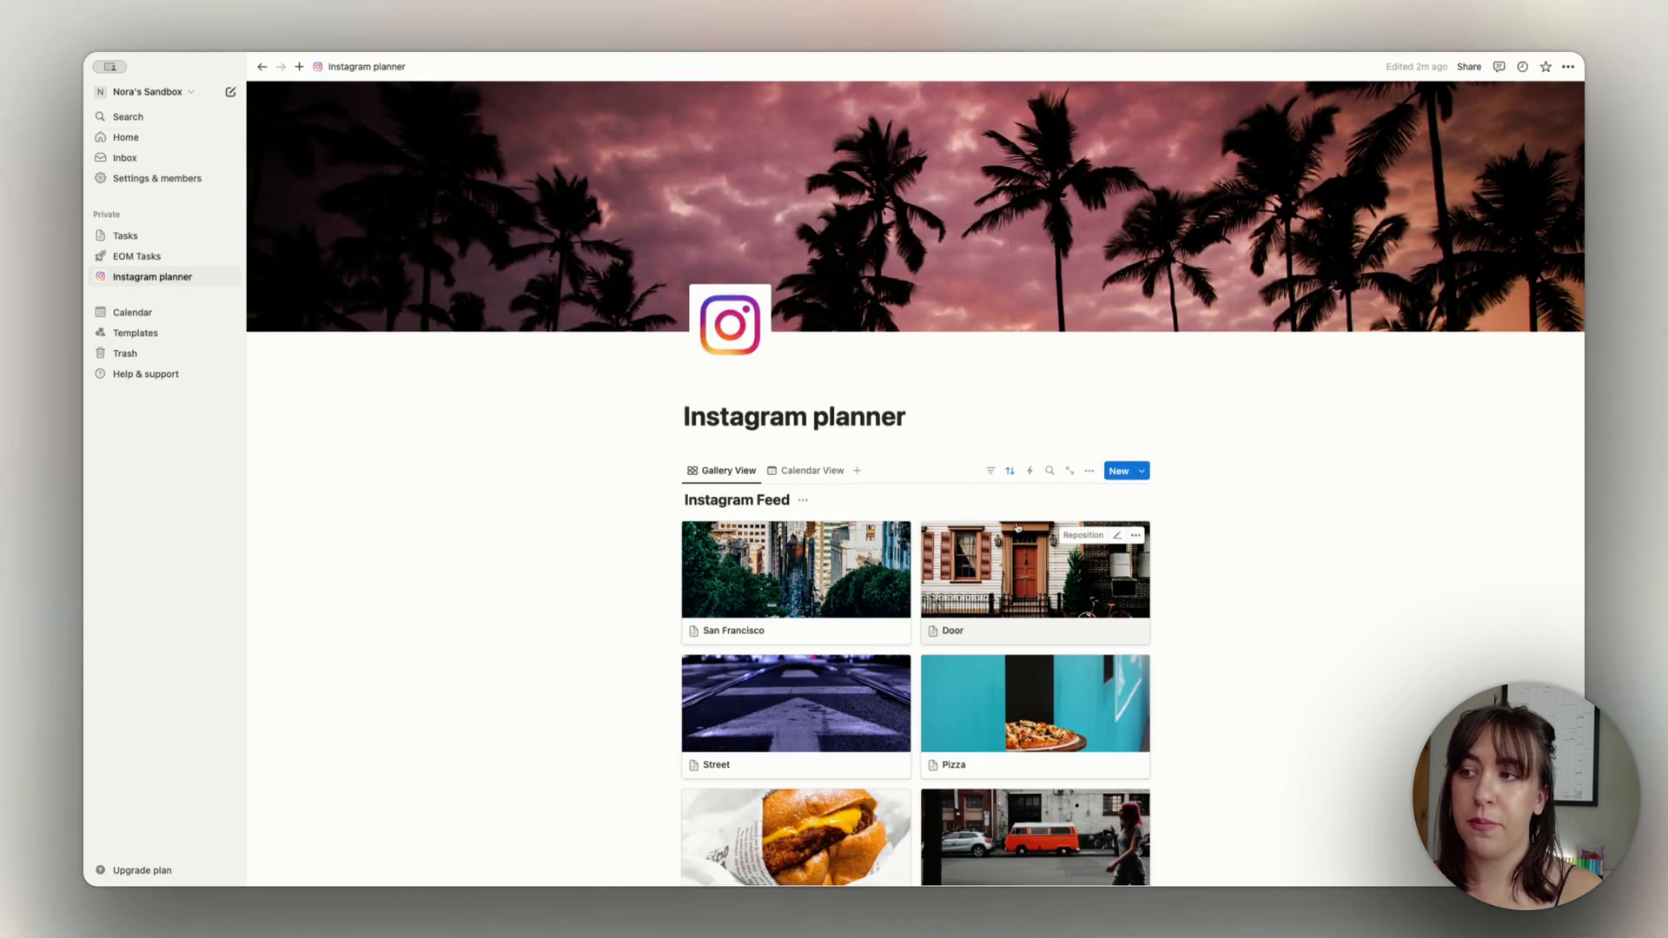
scroll(948, 430, down, 5)
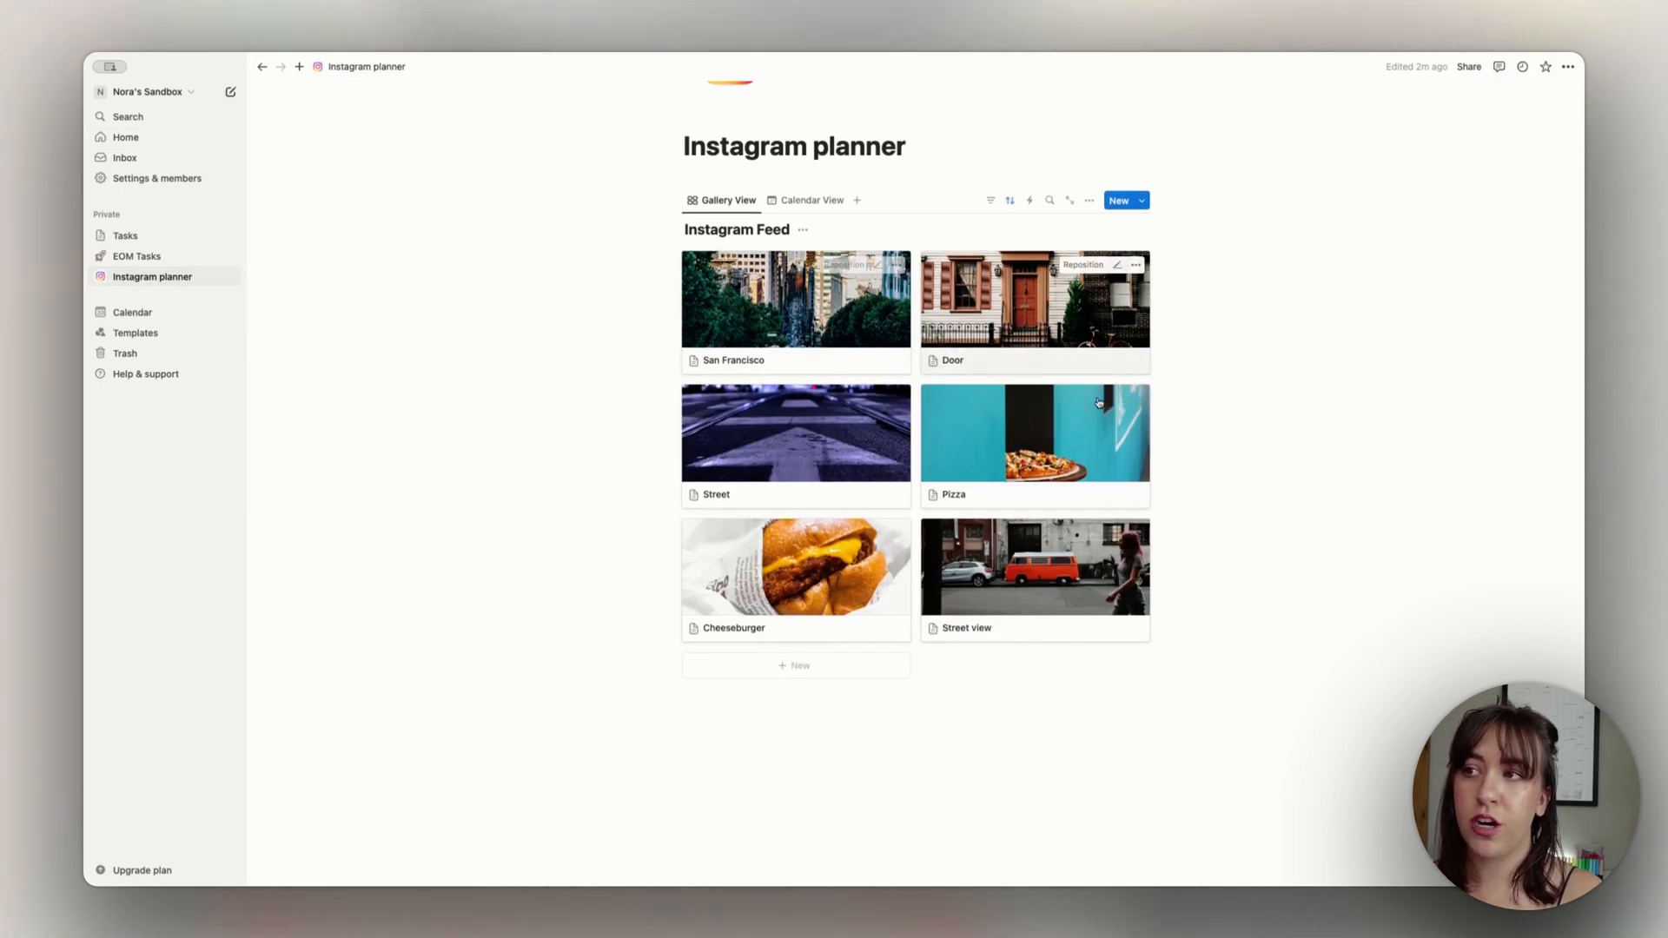
click(784, 200)
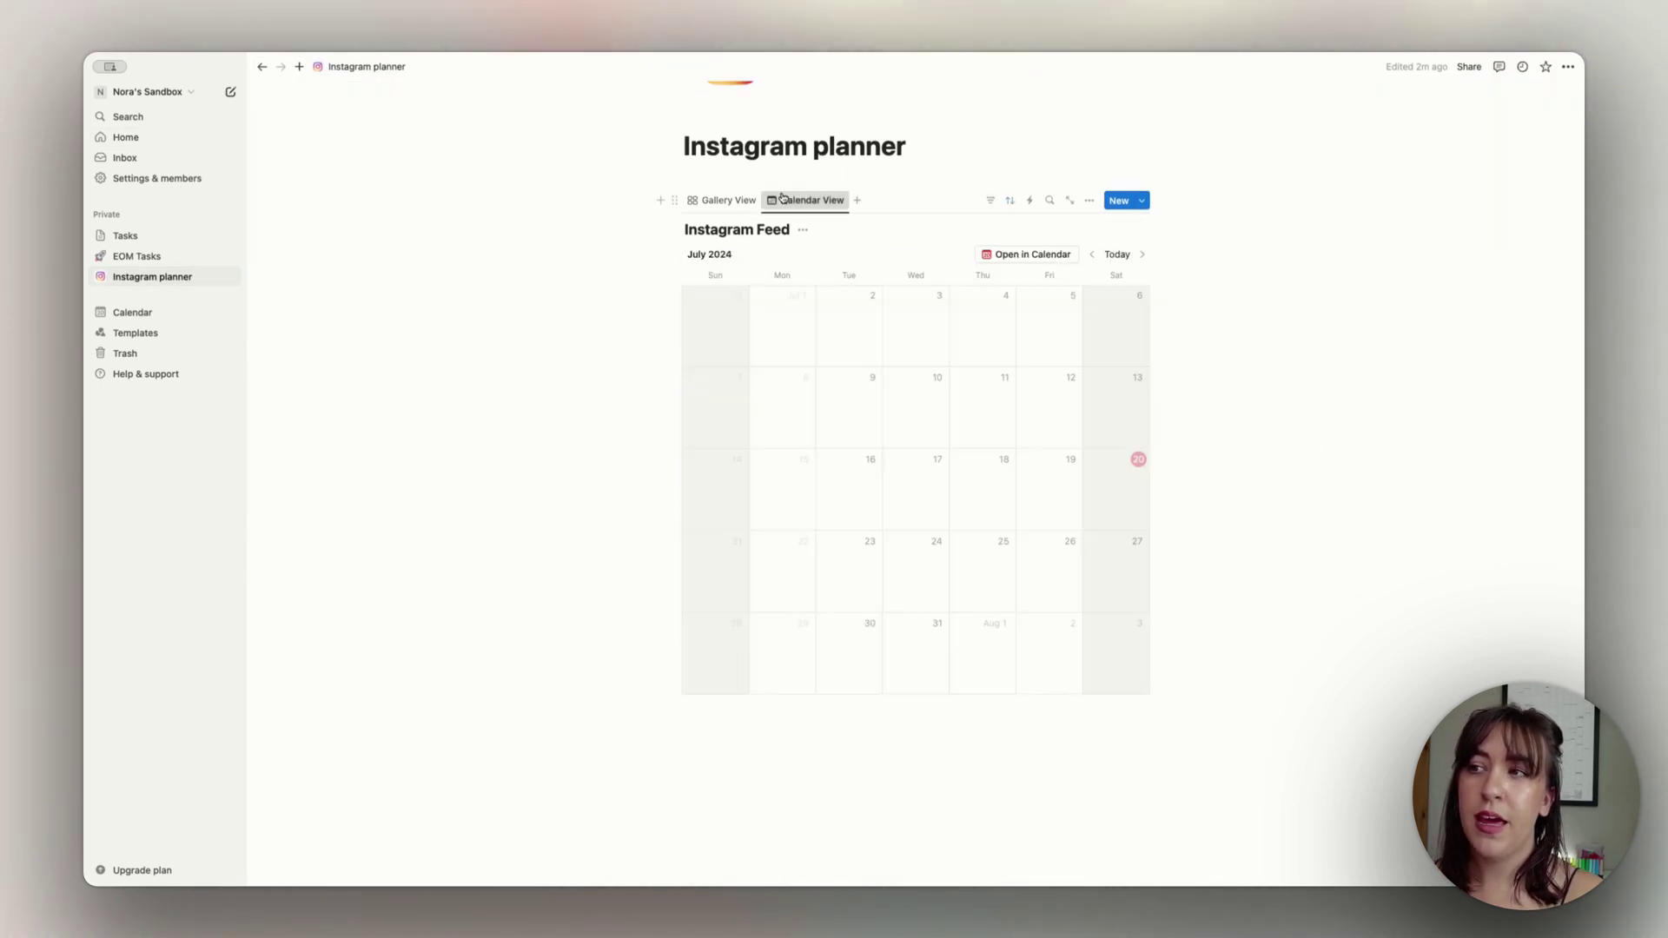
click(731, 204)
scroll(1177, 518, down, 2)
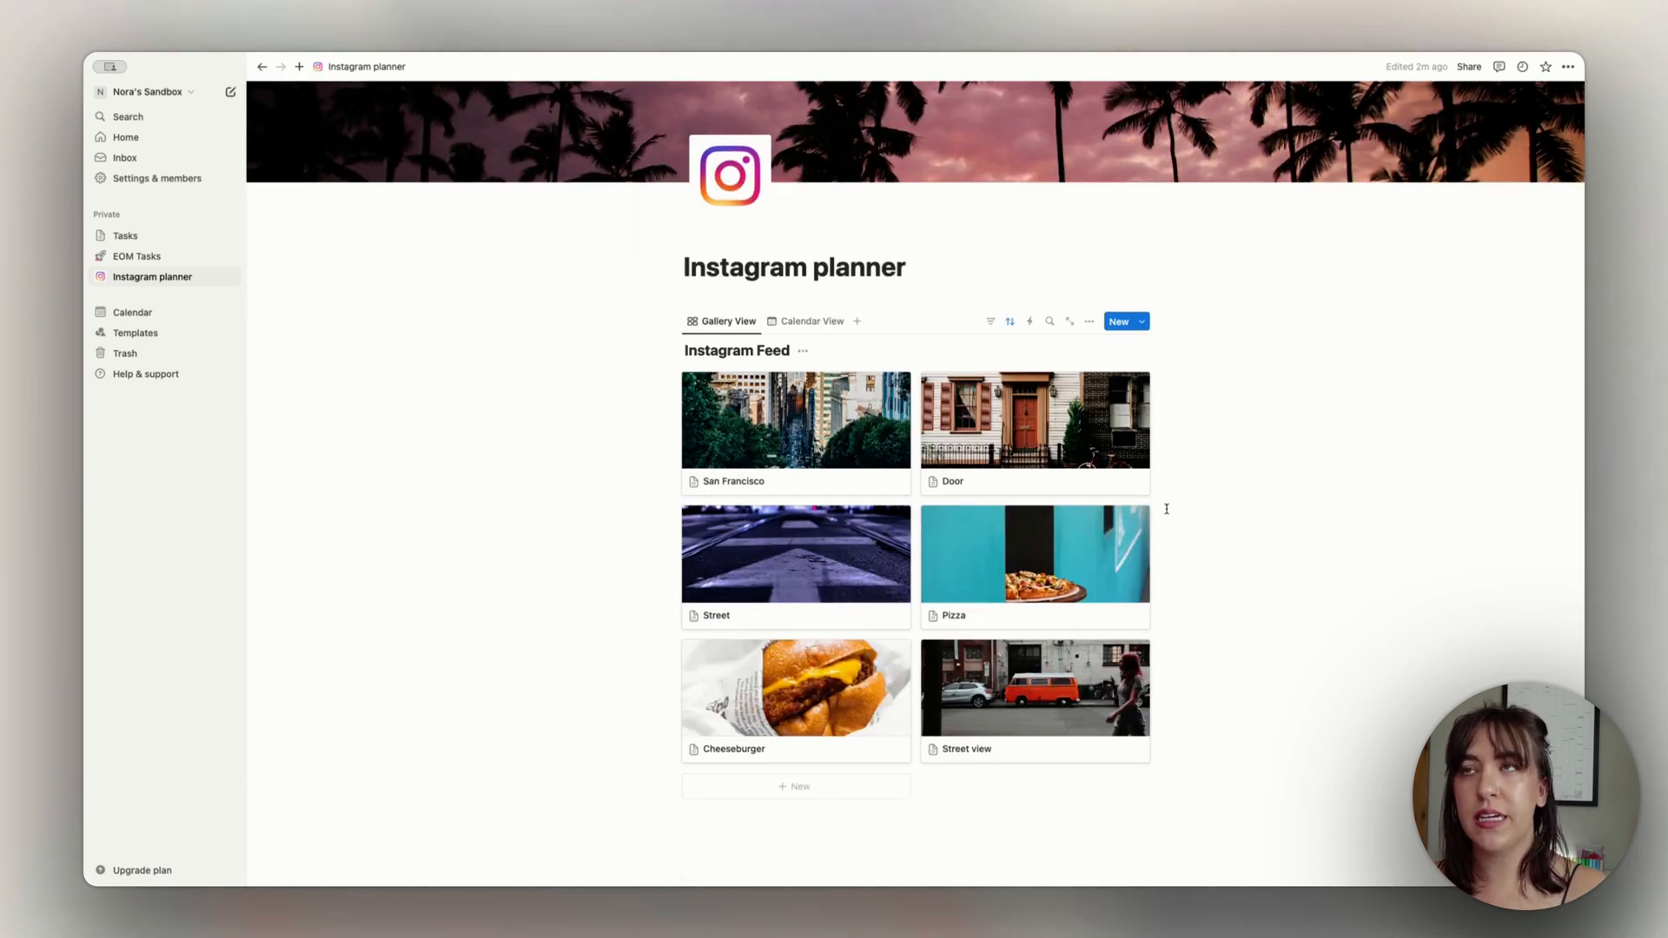
Step: Pin the Instagram Feed database to Home views as a Gallery View
click(165, 140)
scroll(1252, 463, down, 2)
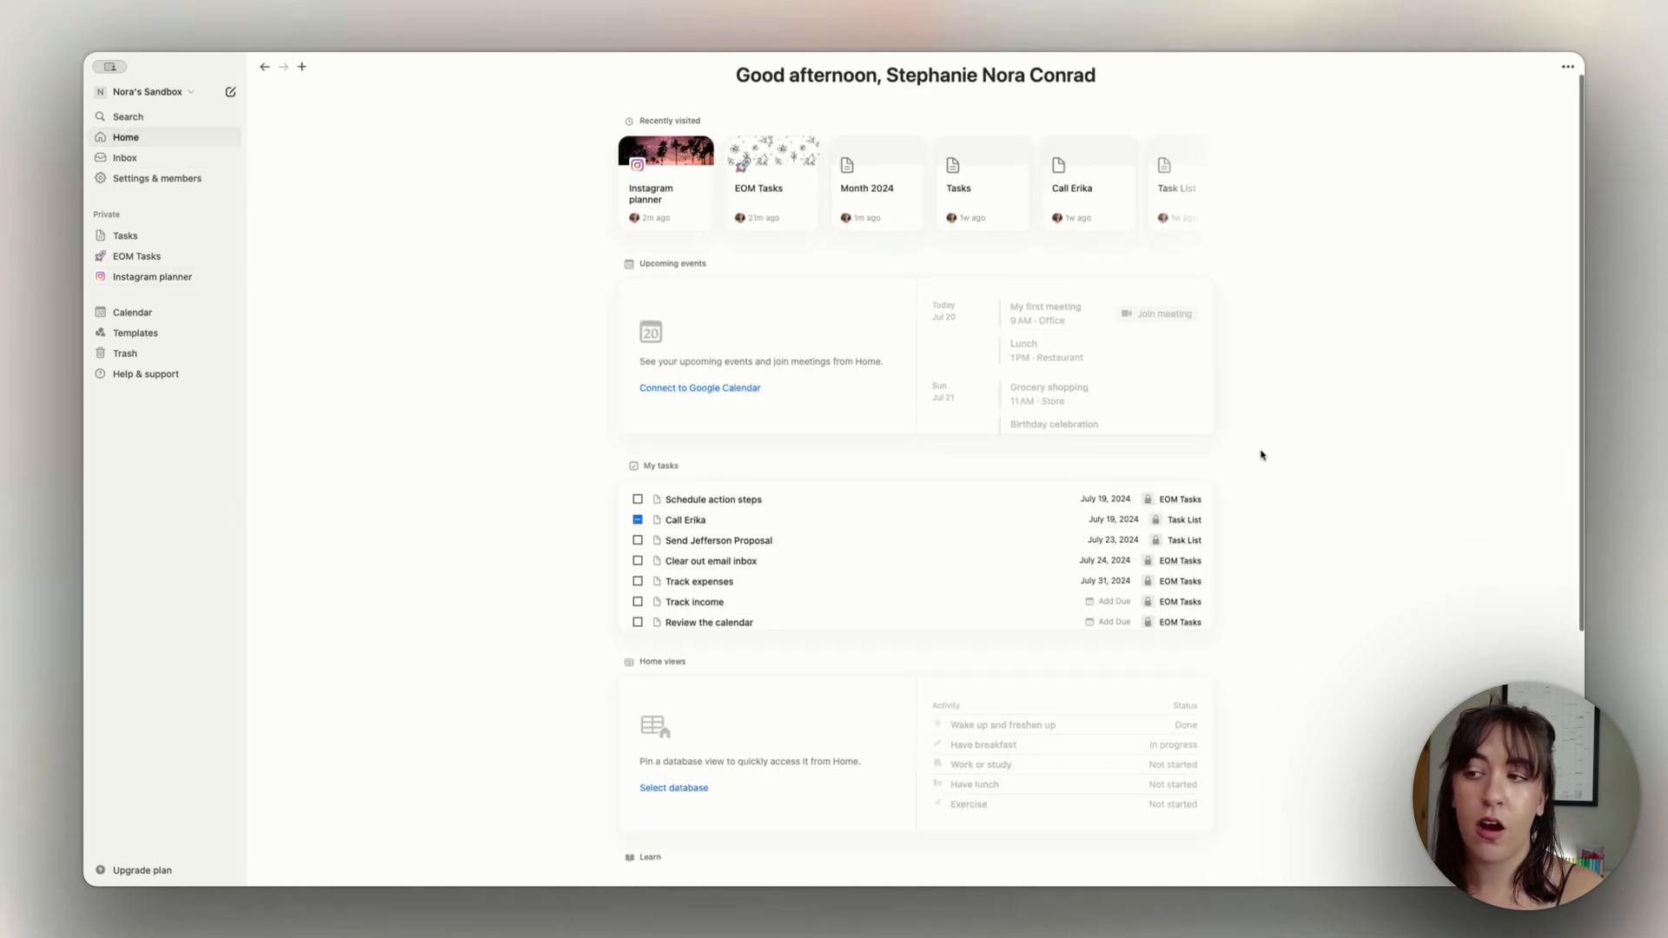
scroll(1256, 448, down, 2)
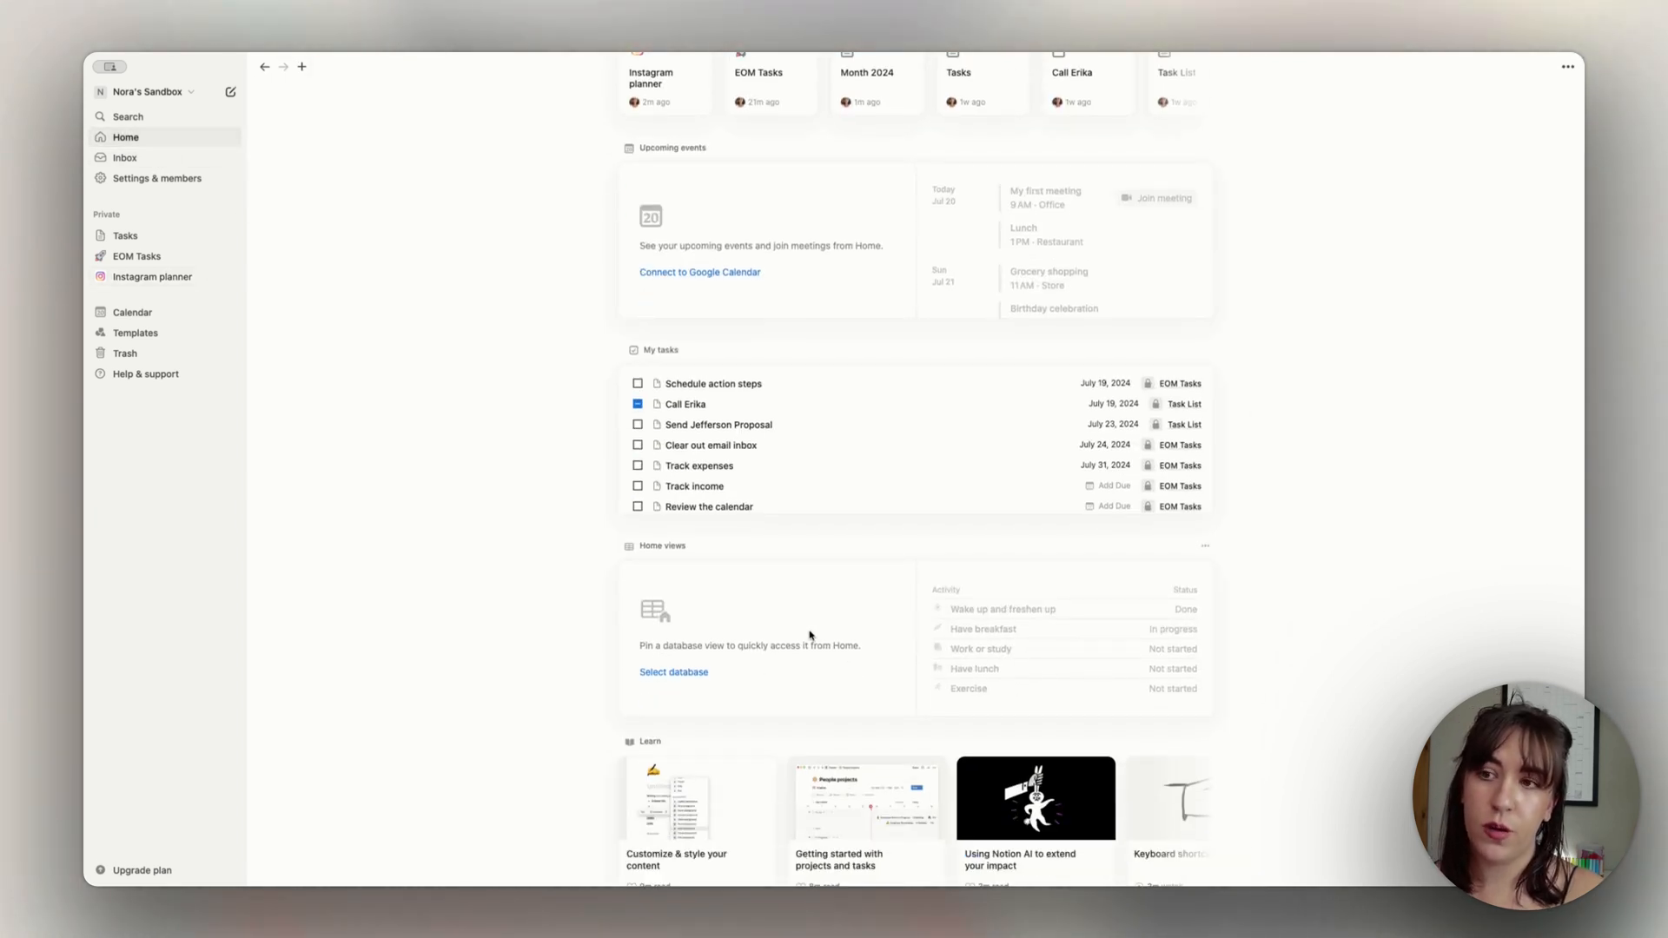
click(693, 671)
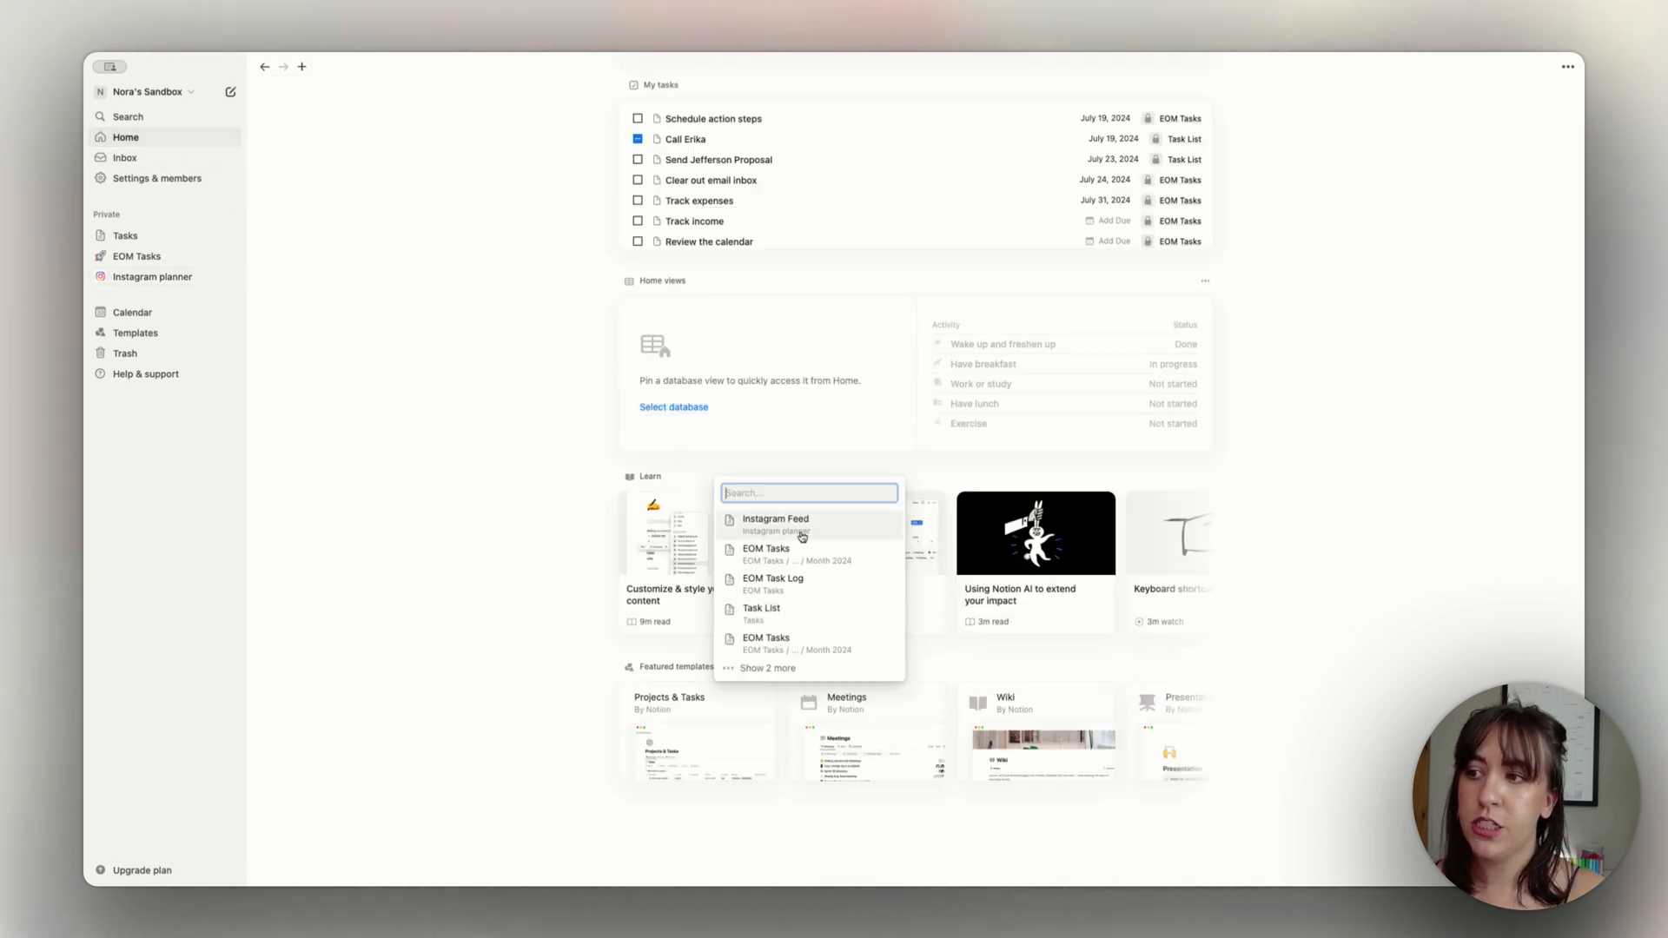
click(802, 534)
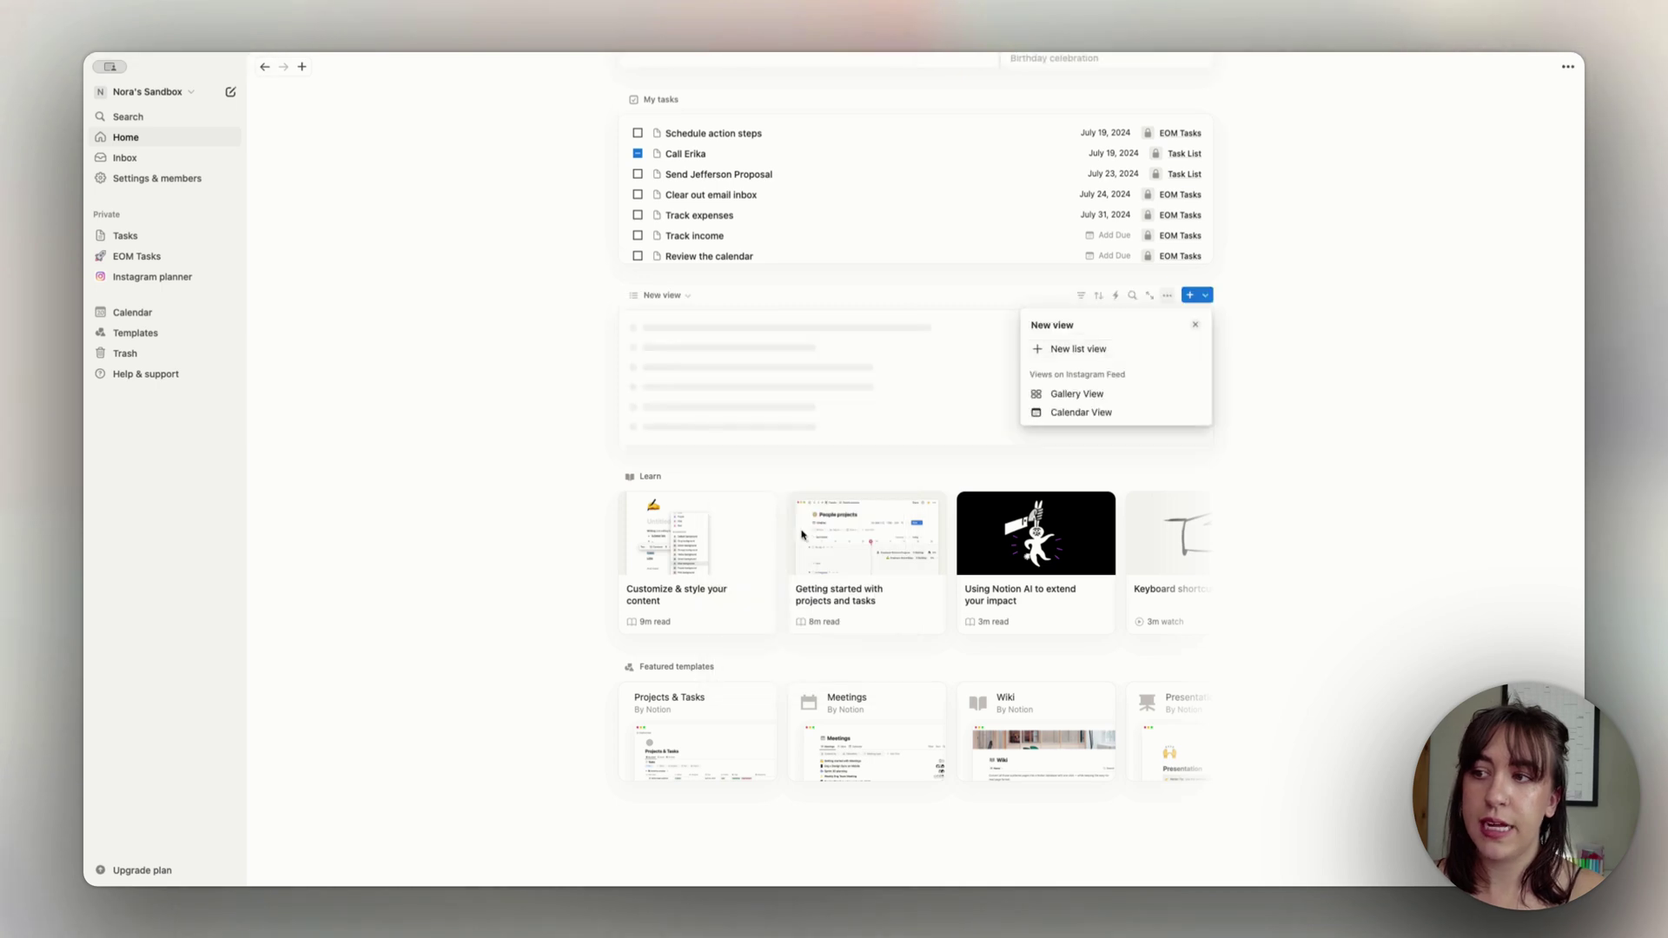
click(1084, 395)
click(1243, 388)
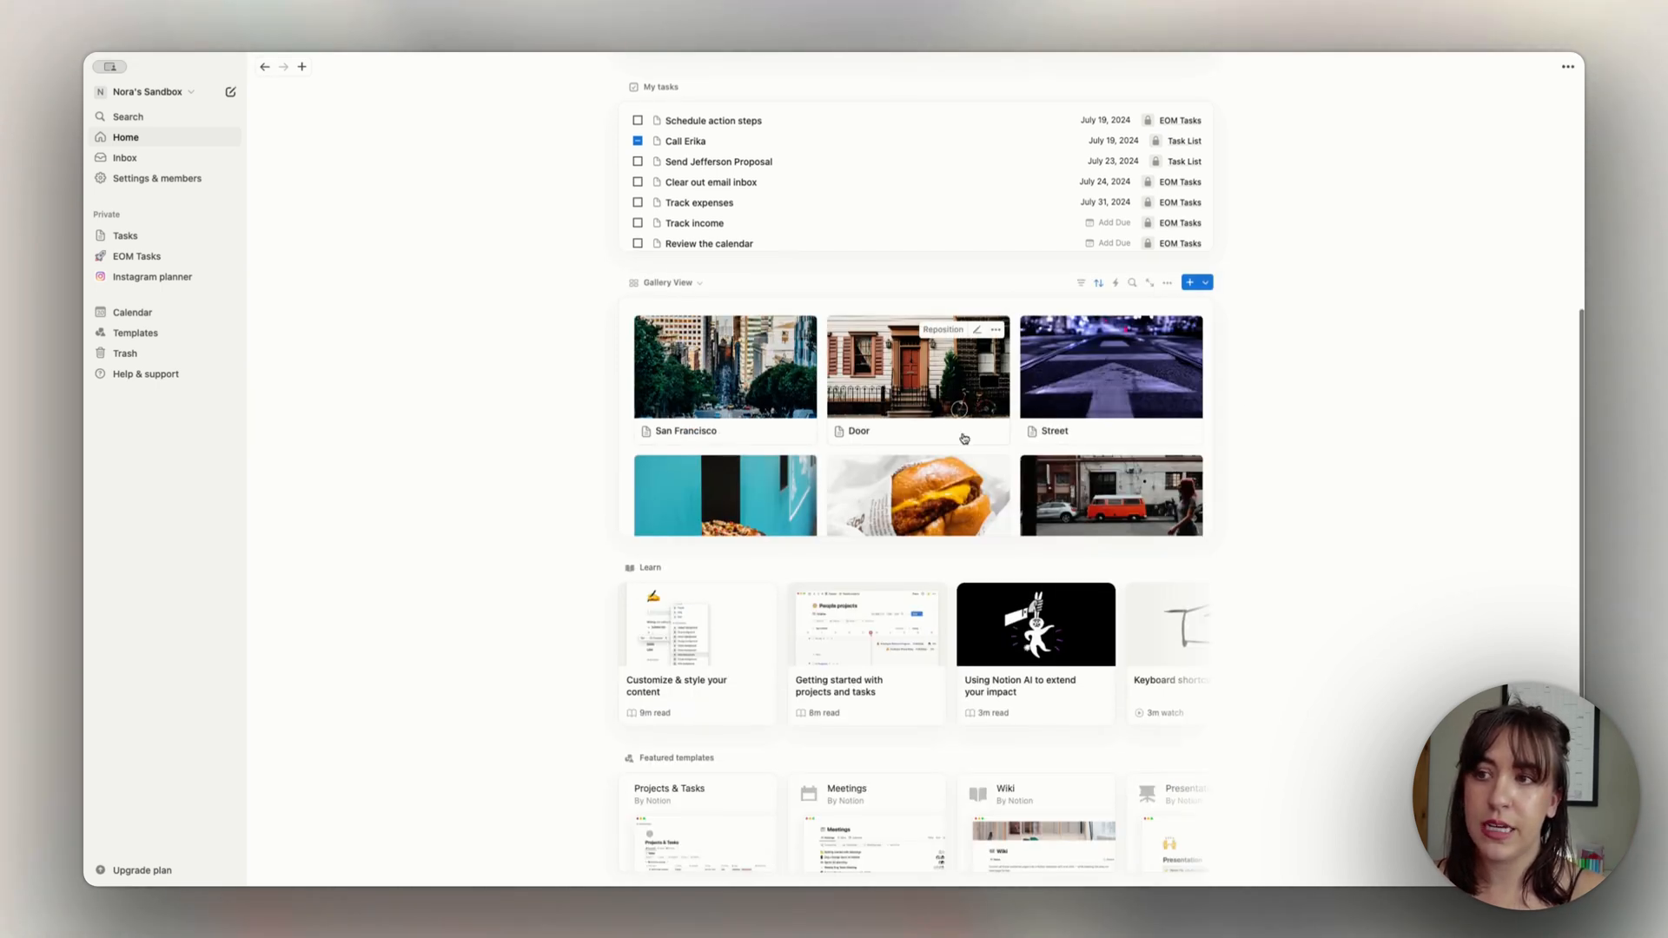
scroll(978, 508, up, 2)
Step: Hide the Featured templates and Upcoming events sections from Home
click(1201, 675)
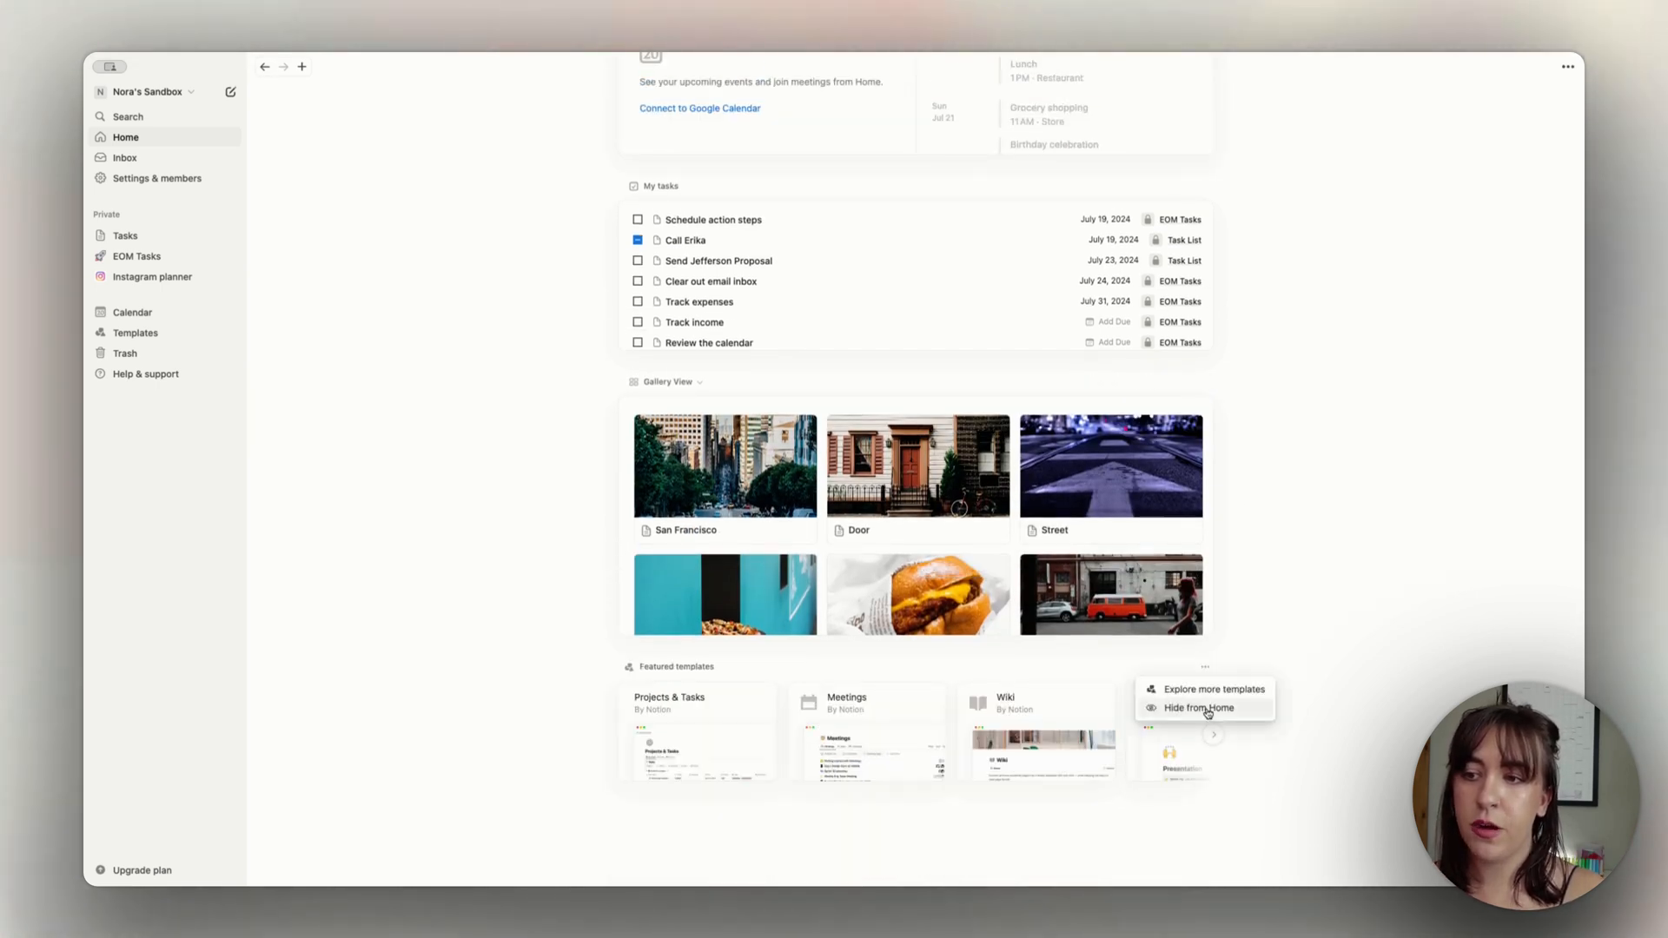
click(1206, 707)
scroll(1212, 166, up, 2)
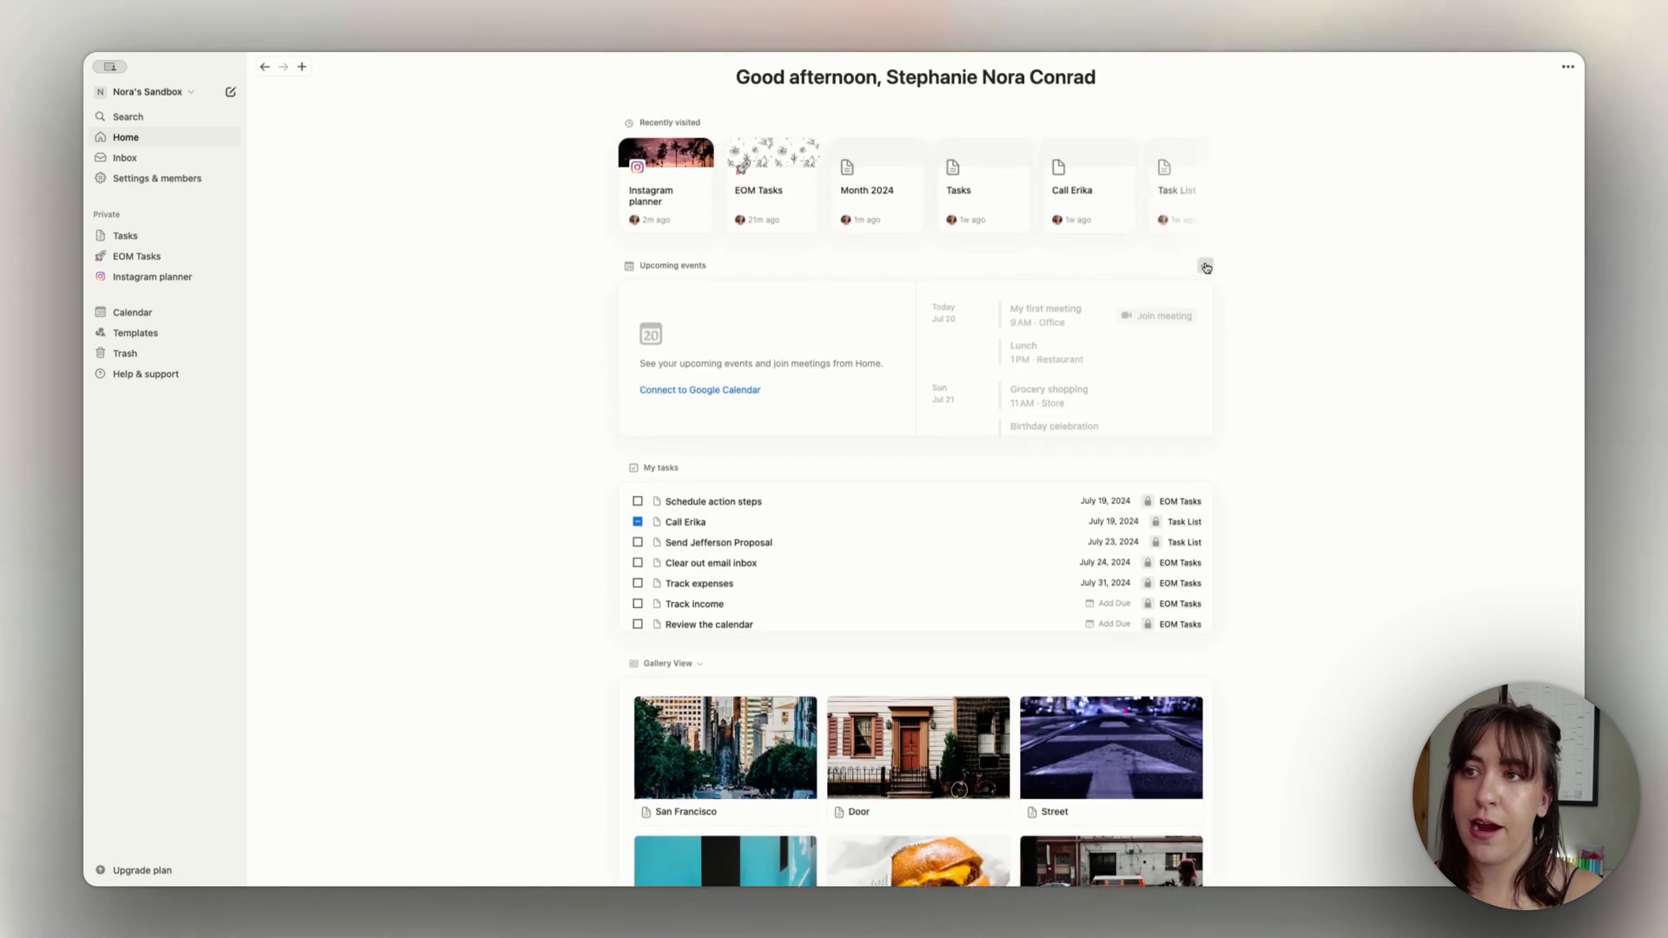
click(1205, 264)
click(1208, 299)
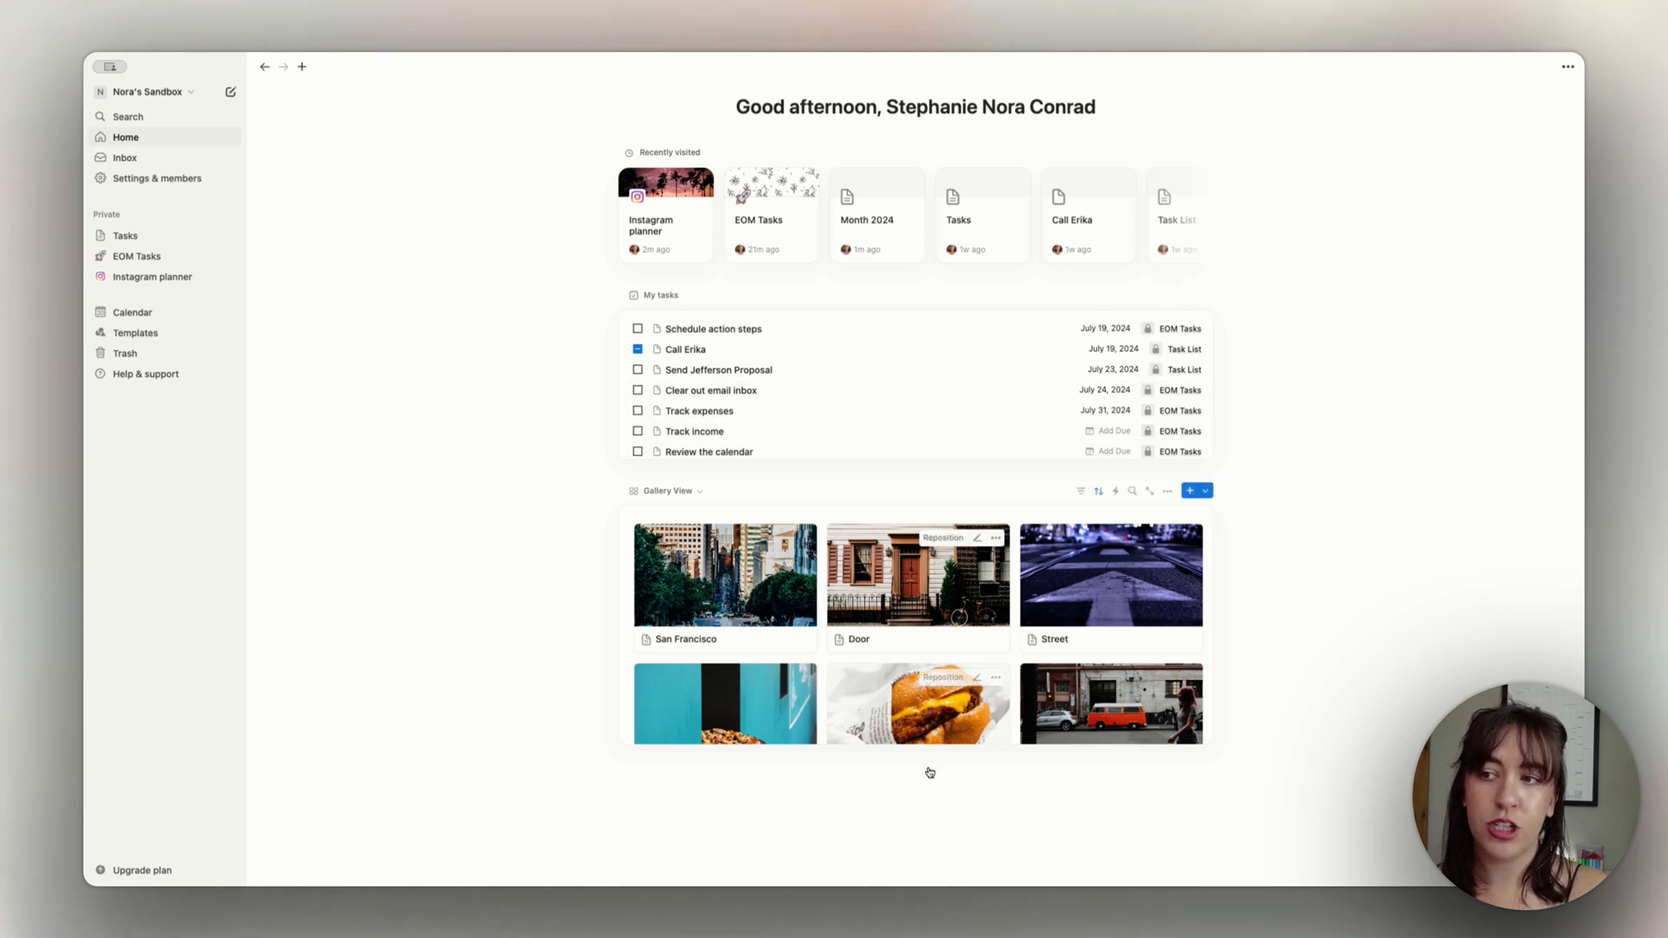
scroll(1115, 739, down, 1)
scroll(1050, 656, up, 1)
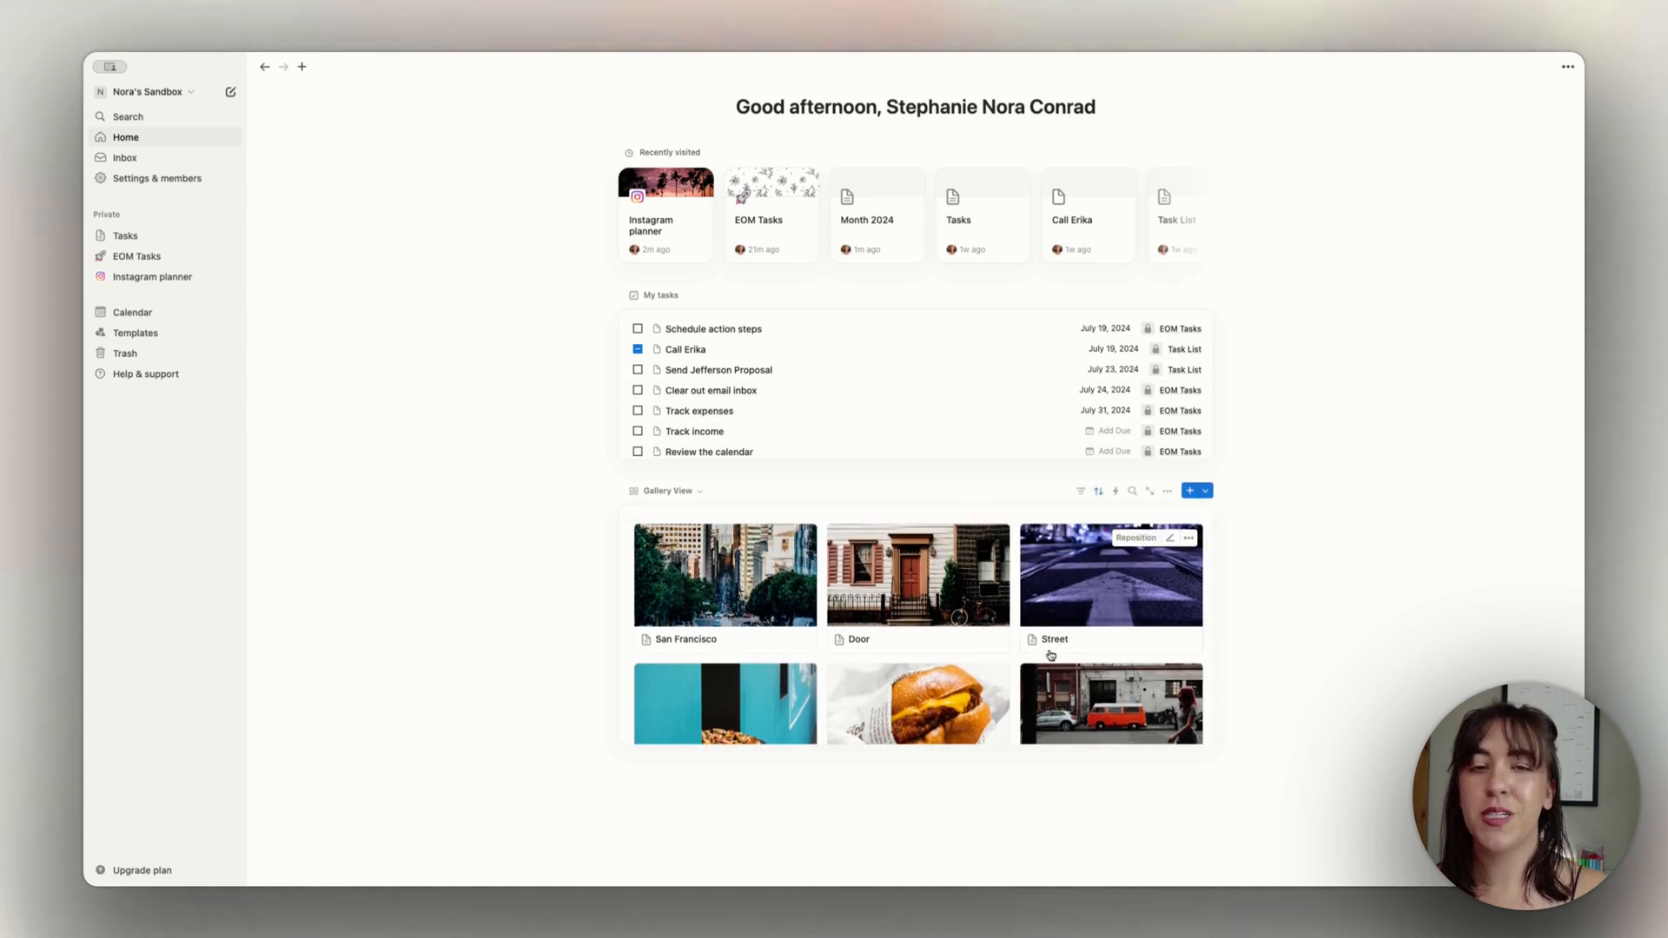